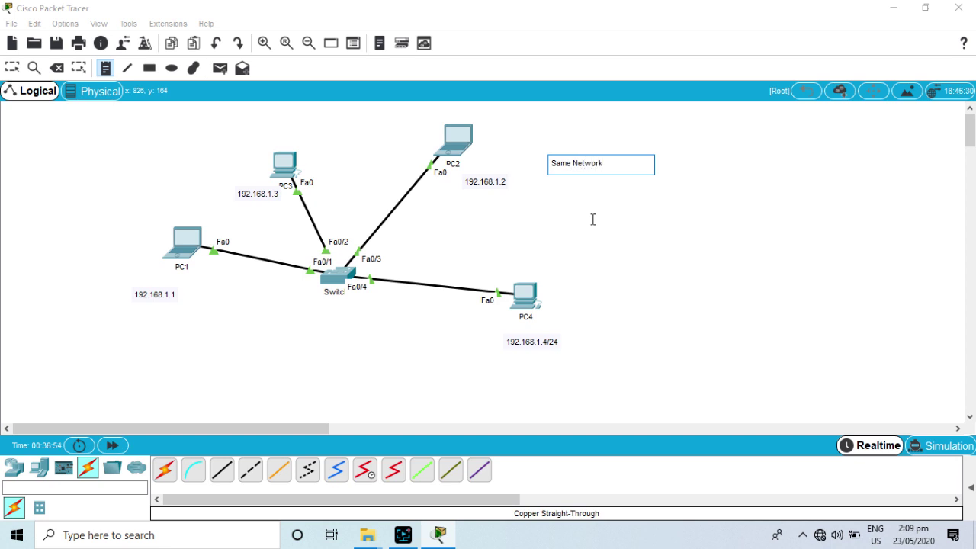
# Step: Complete the Same Network note with the lines "192.168.1.0/24>>>>" and "192.168.1.0>>>192.168.1.255 (256)"
pyautogui.press('Return')
pyautogui.write('192.168')
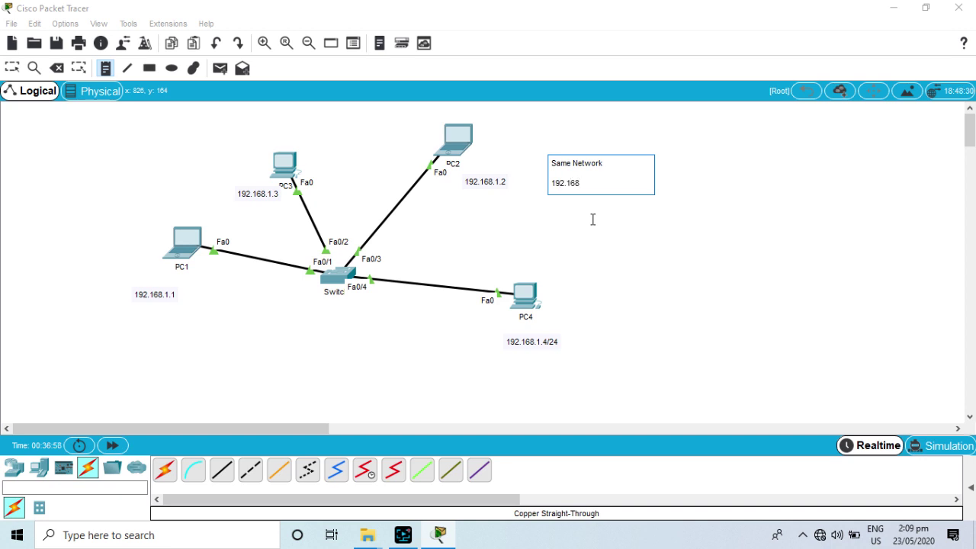
pyautogui.write('.1.0')
pyautogui.write('/24>>>>')
pyautogui.press('Return')
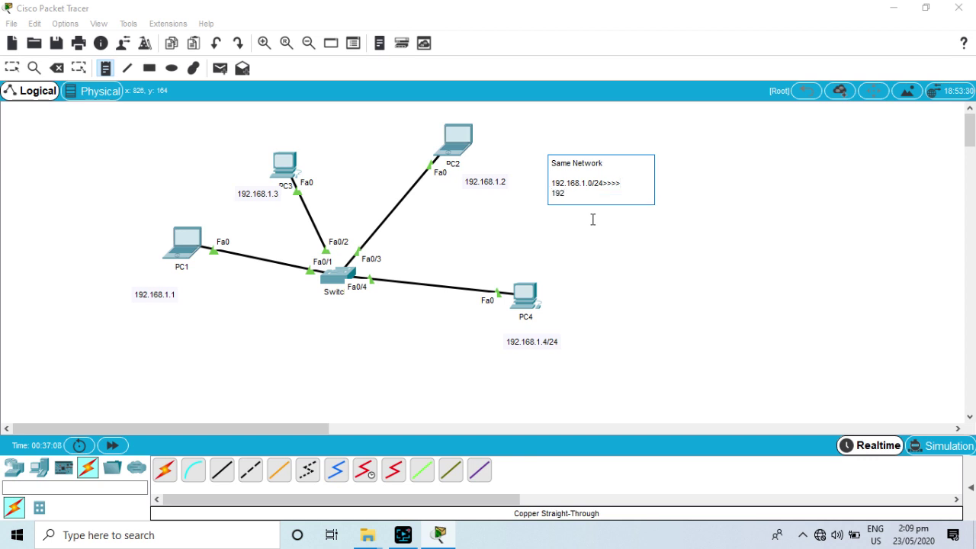
pyautogui.write('192.168.`1')
pyautogui.press('BackSpace')
pyautogui.press('BackSpace')
pyautogui.write('>>>192.168.1.255')
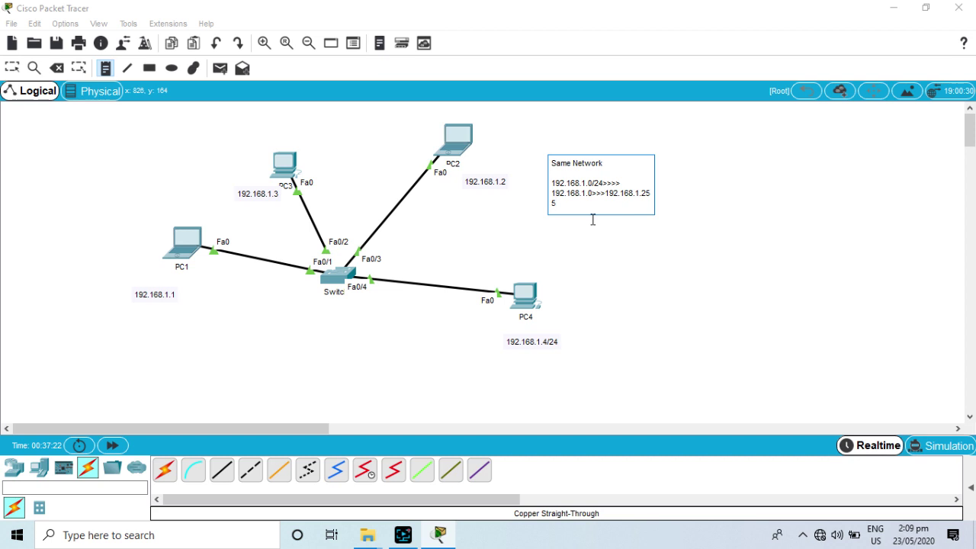
pyautogui.write(' (256')
pyautogui.click(613, 260)
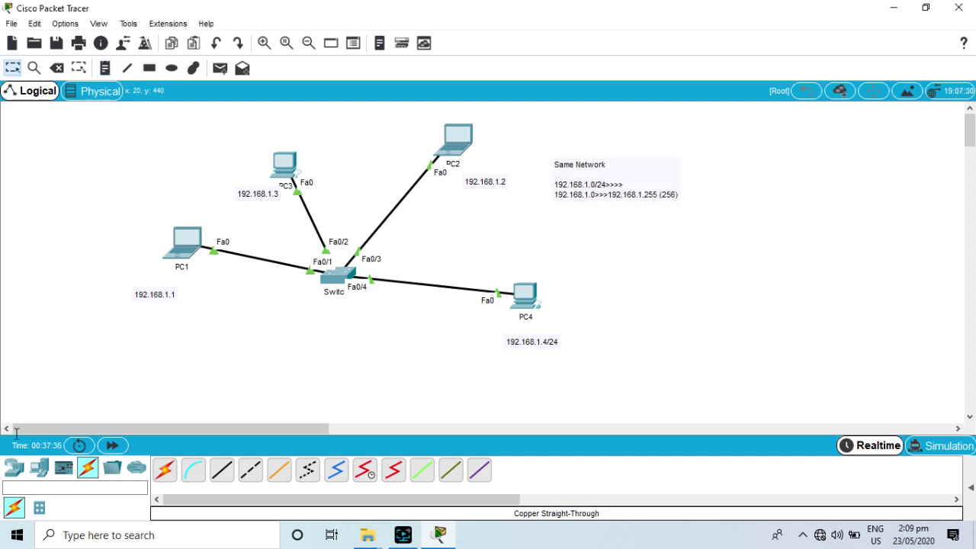
# Step: Add a laptop to the workspace below PC1
pyautogui.click(38, 472)
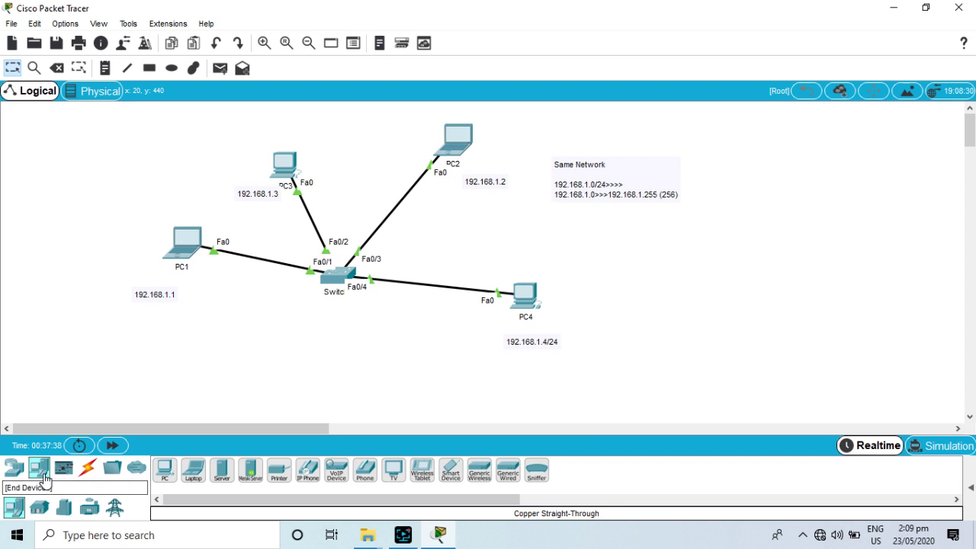
pyautogui.click(192, 474)
pyautogui.click(234, 357)
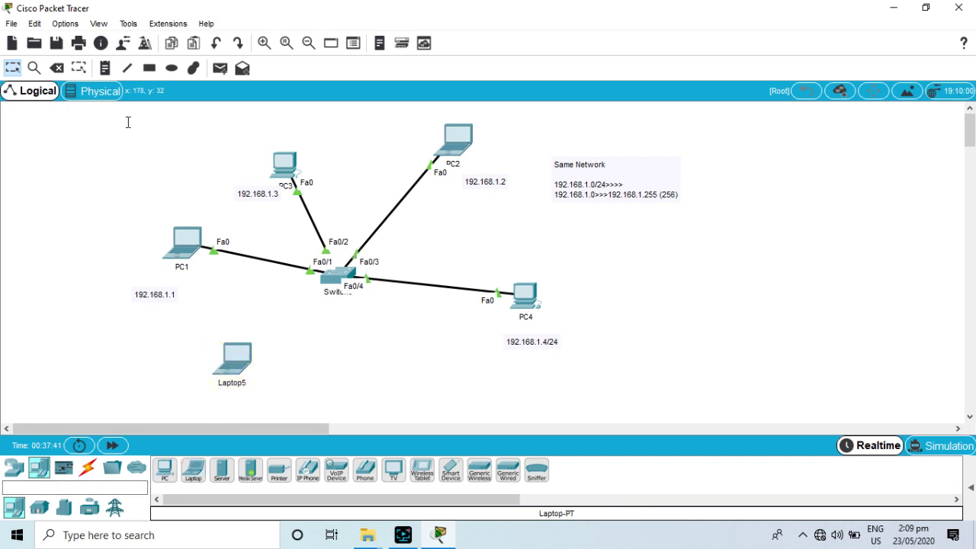
# Step: Connect the new laptop's FastEthernet0 port to the switch's FastEthernet0/5 port with a copper straight-through cable
pyautogui.click(89, 478)
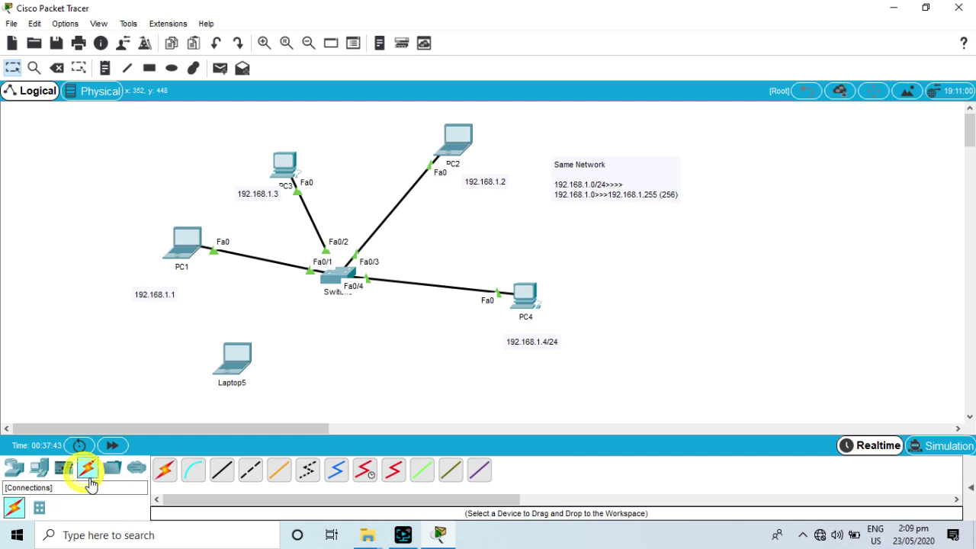
pyautogui.click(226, 469)
pyautogui.click(236, 366)
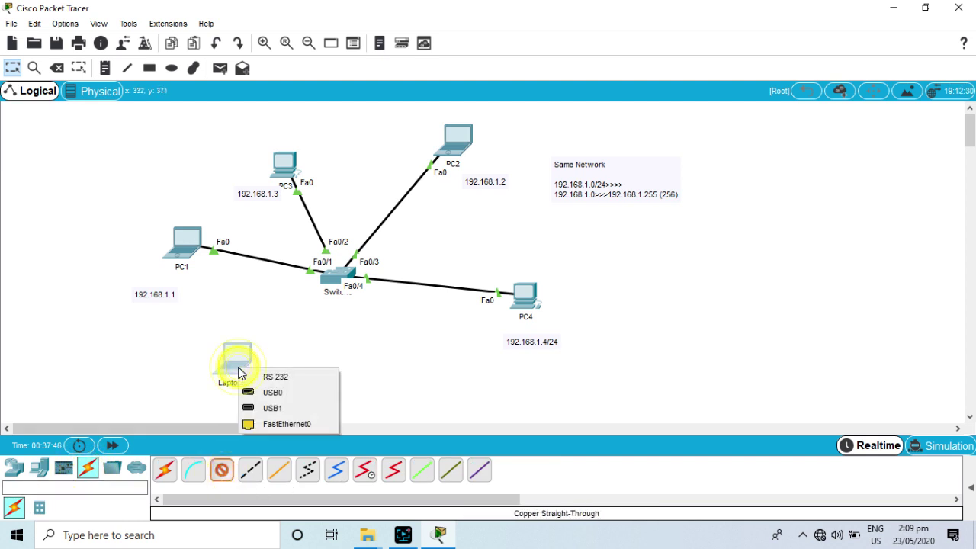
pyautogui.click(276, 424)
pyautogui.click(329, 274)
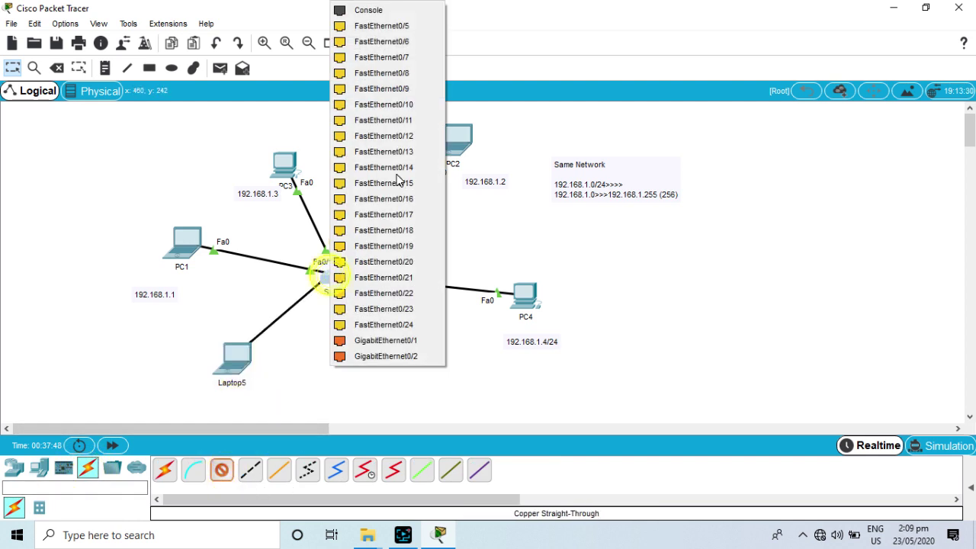
pyautogui.click(417, 28)
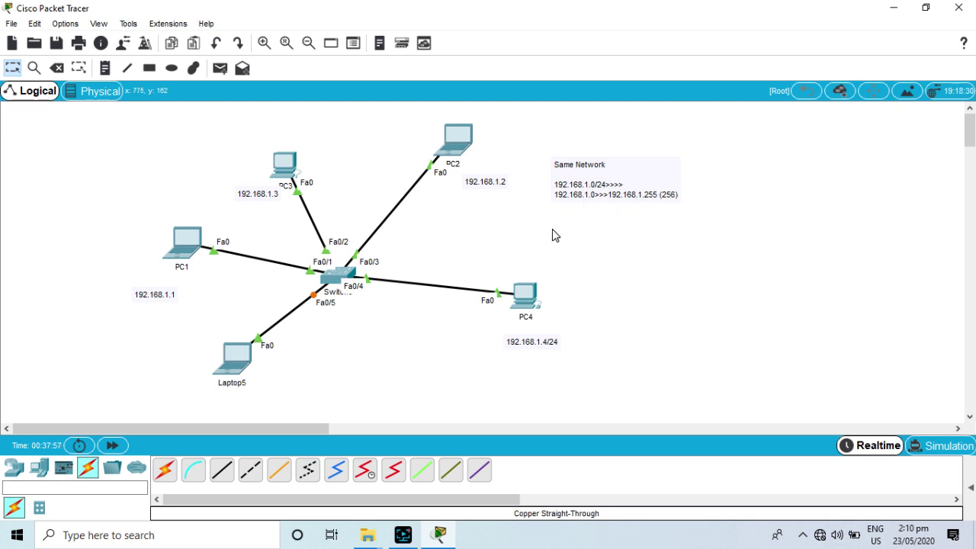
# Step: Place a note reading "192.168.100.1 /24" beside Laptop5
pyautogui.click(106, 69)
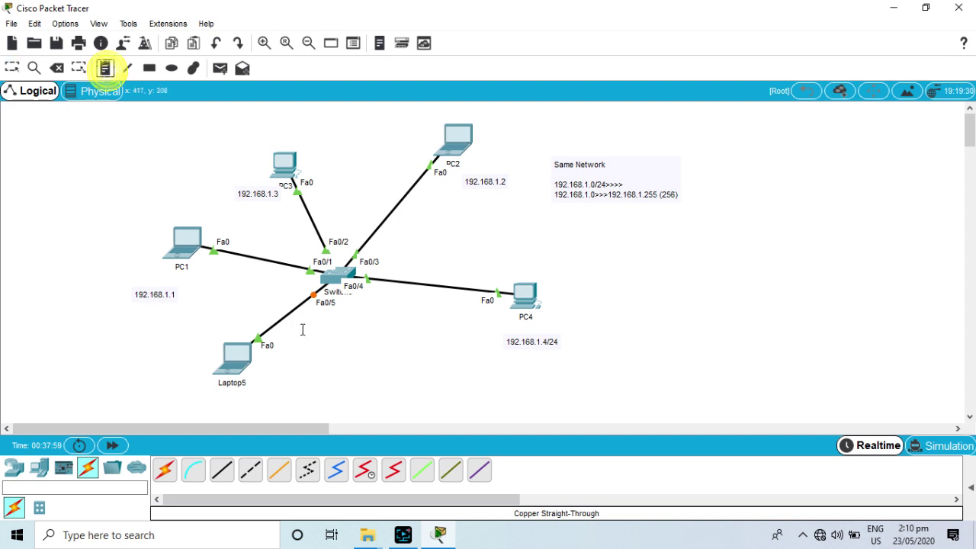
pyautogui.click(260, 367)
pyautogui.write('10.10')
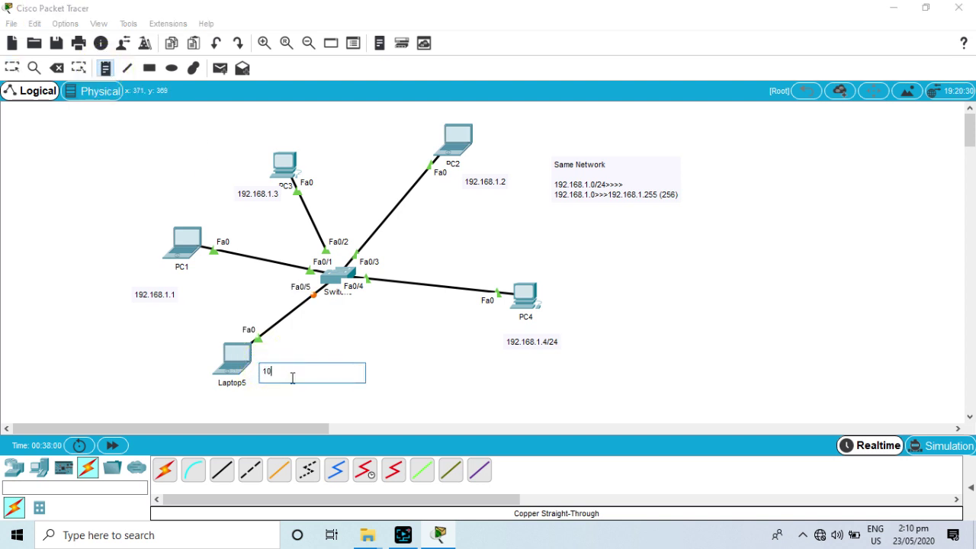
pyautogui.press('BackSpace')
pyautogui.press('BackSpace')
pyautogui.press('BackSpace')
pyautogui.press('BackSpace')
pyautogui.press('BackSpace')
pyautogui.write('19')
pyautogui.write('2,')
pyautogui.write('1')
pyautogui.press('BackSpace')
pyautogui.write('.168.100.1 /24')
# Step: Give Laptop5 the static IP address 192.168.100.1 with subnet mask 255.255.255.0 and close its window
pyautogui.click(230, 358)
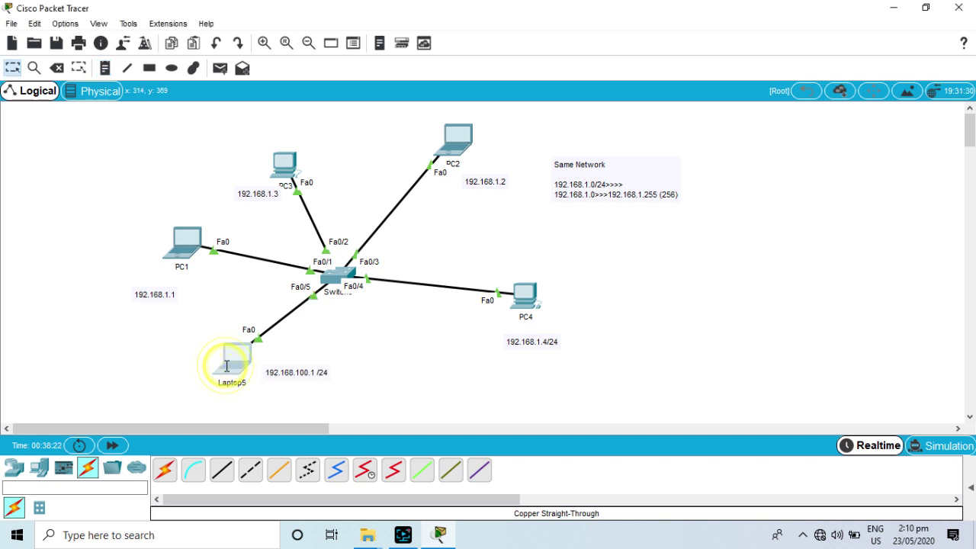
pyautogui.click(304, 94)
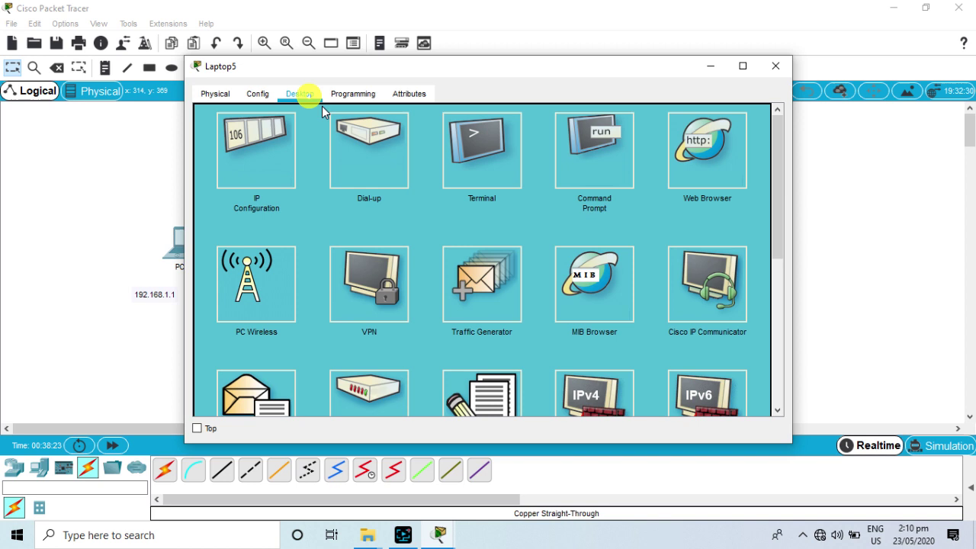
pyautogui.click(252, 168)
pyautogui.click(412, 135)
pyautogui.write('192.168')
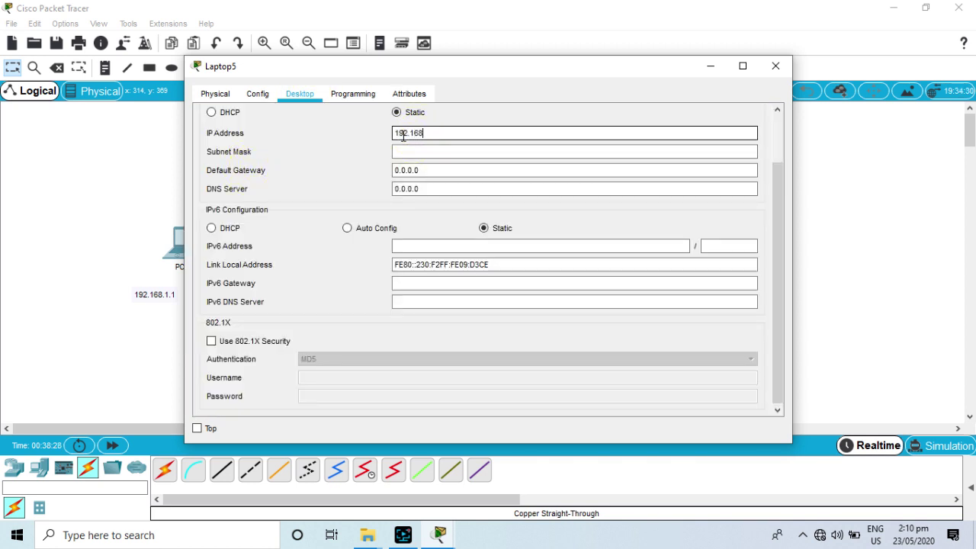
pyautogui.write('.100')
pyautogui.write('.1')
pyautogui.press('Tab')
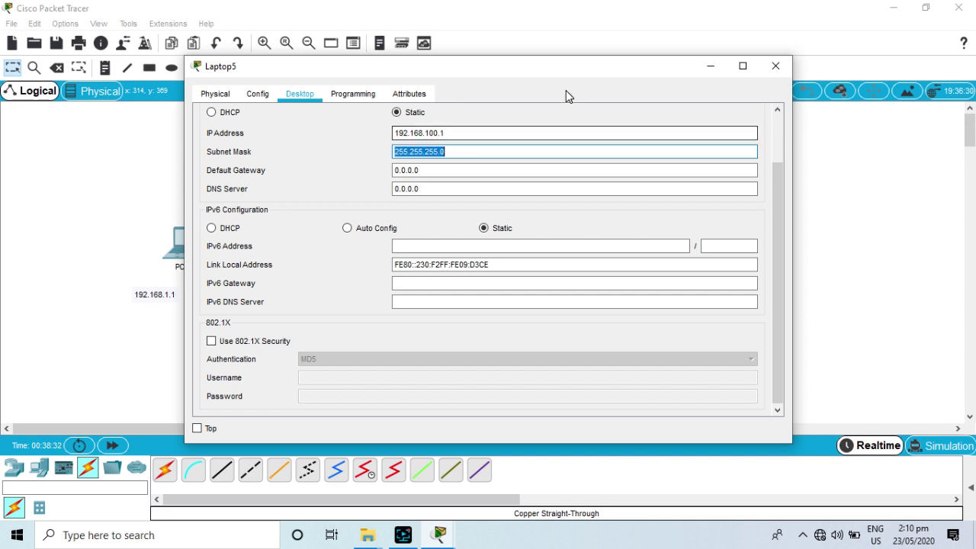
pyautogui.click(776, 65)
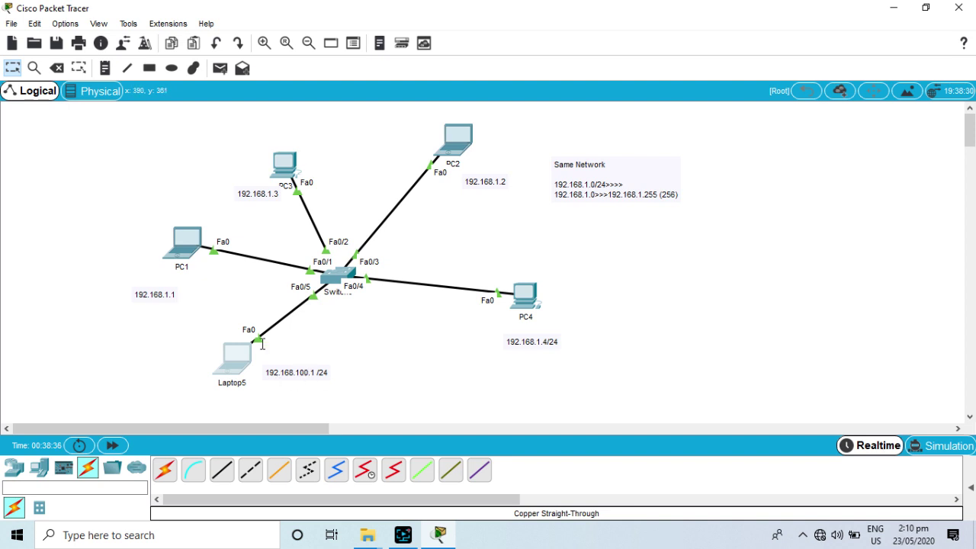
# Step: Ping 192.168.100.1 from PC1's command prompt to test reaching Laptop5, and close the PC1 window
pyautogui.click(186, 253)
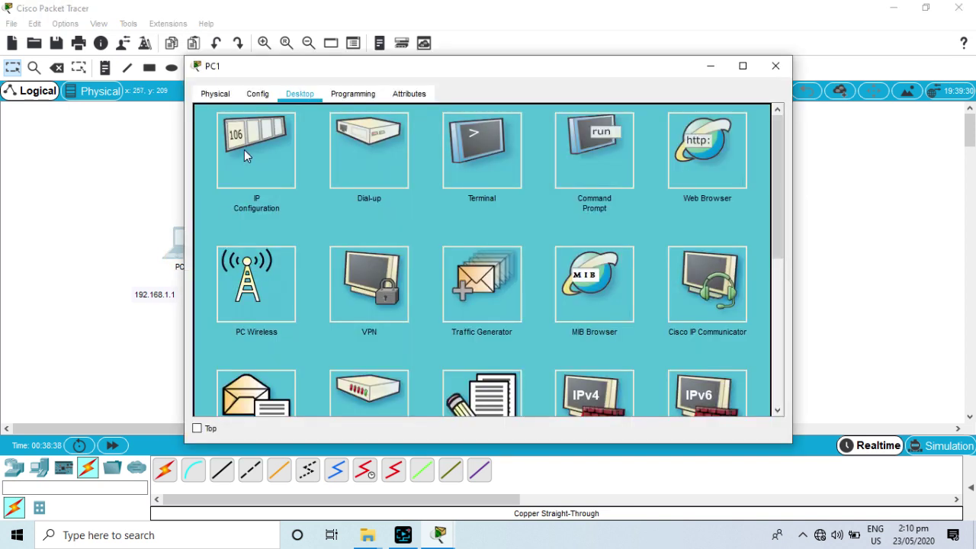
pyautogui.click(580, 141)
pyautogui.moveTo(527, 71); pyautogui.dragTo(660, 21)
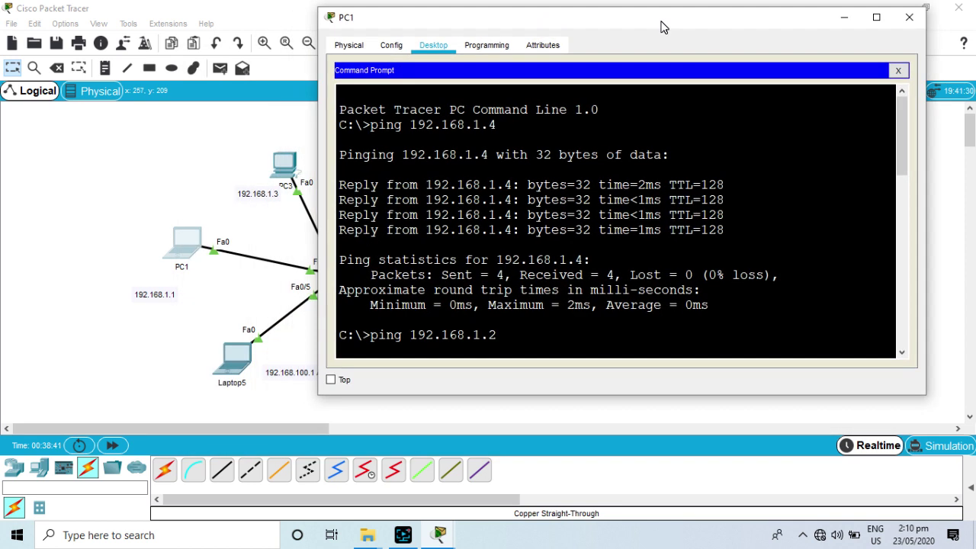
pyautogui.click(511, 337)
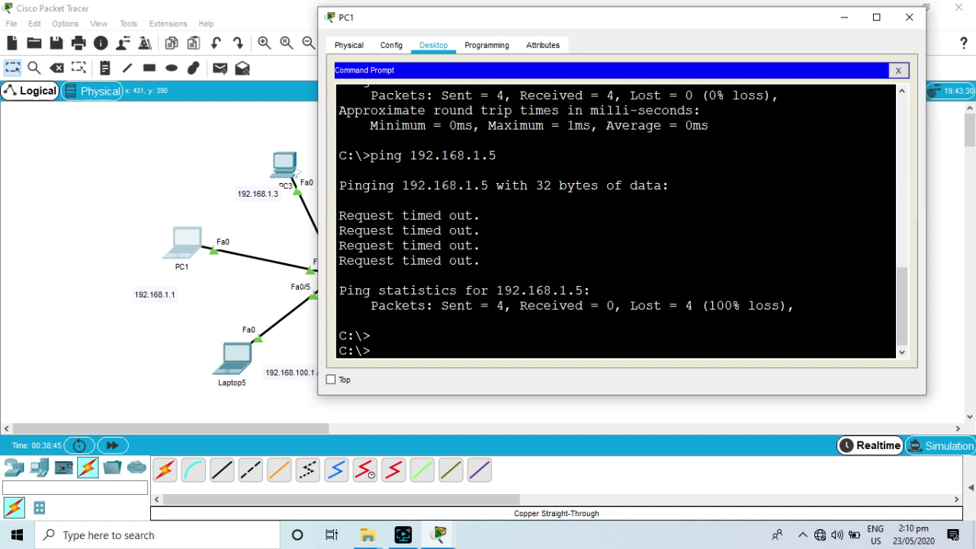
pyautogui.write('ping 192.168.100.1')
pyautogui.press('Return')
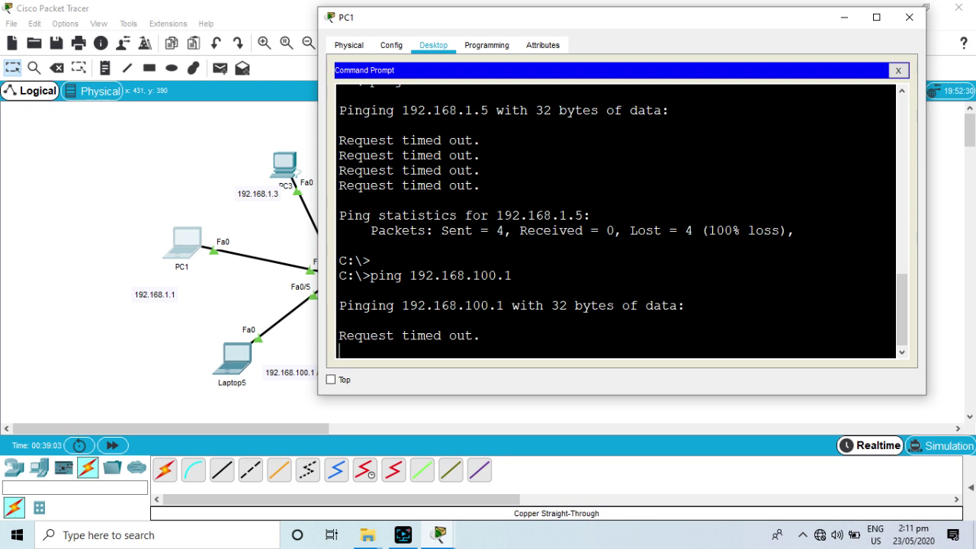
pyautogui.moveTo(541, 24); pyautogui.dragTo(650, 19)
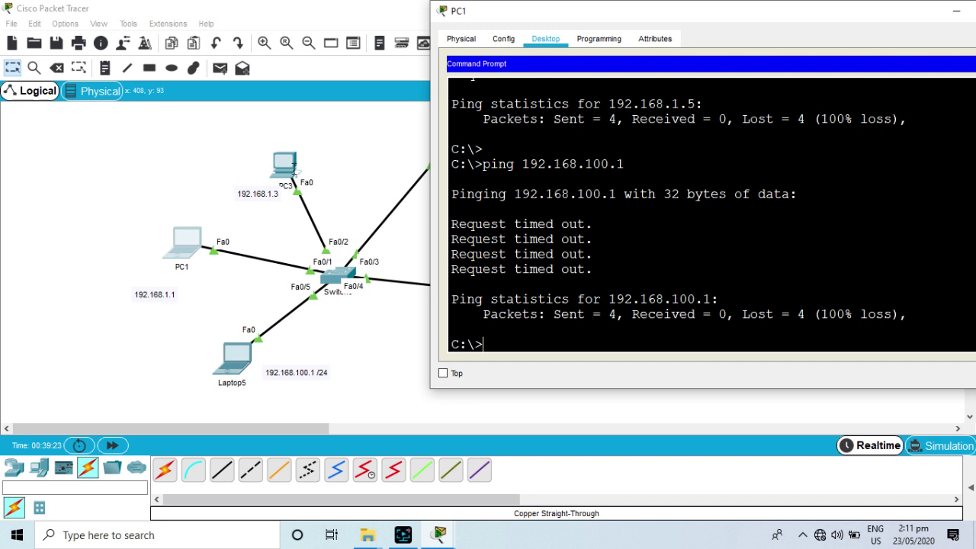
pyautogui.moveTo(721, 12); pyautogui.dragTo(703, 67)
pyautogui.click(734, 51)
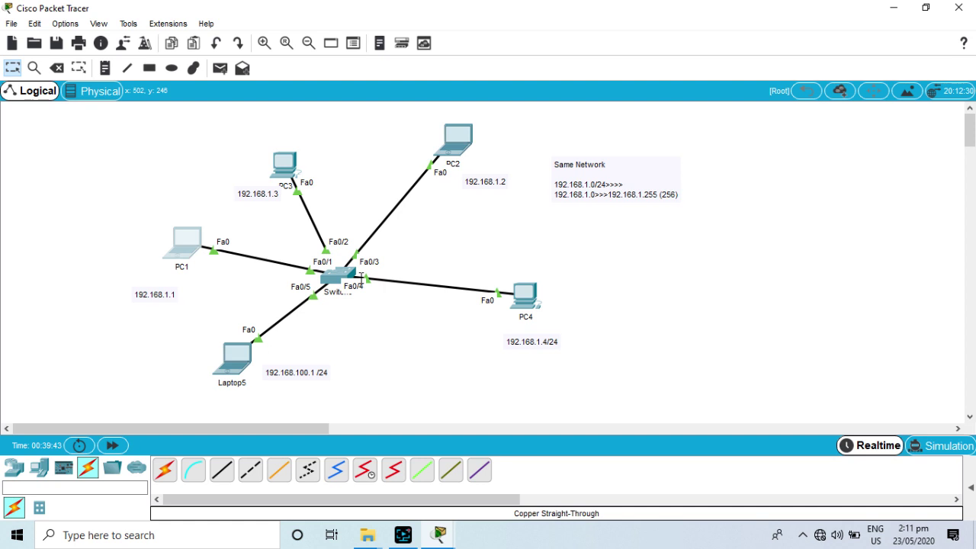
# Step: Add a PC in the empty area to the right of the Same Network note
pyautogui.click(305, 421)
pyautogui.moveTo(305, 421); pyautogui.dragTo(345, 426)
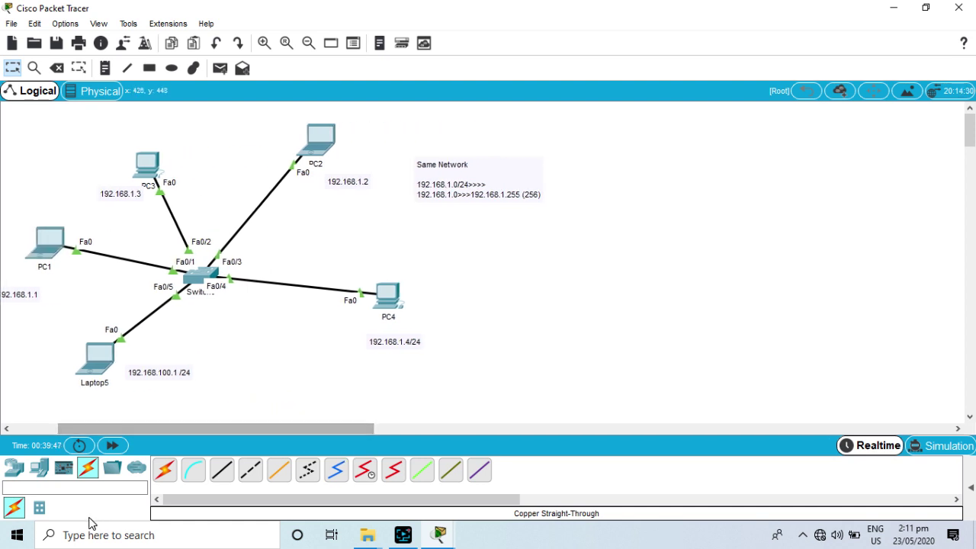
pyautogui.click(39, 467)
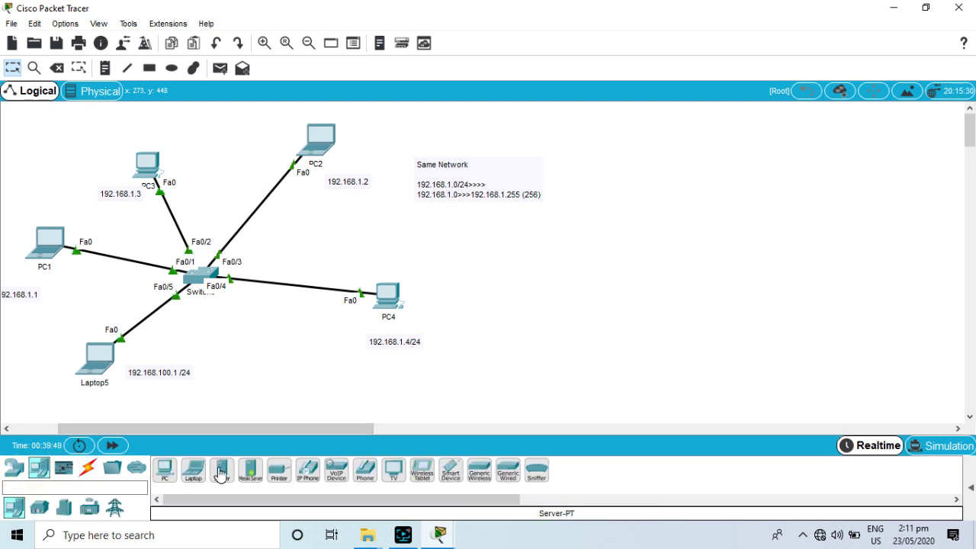
pyautogui.click(165, 471)
pyautogui.click(709, 151)
# Step: Rename the newly placed PC as 192.168.100.1
pyautogui.click(716, 176)
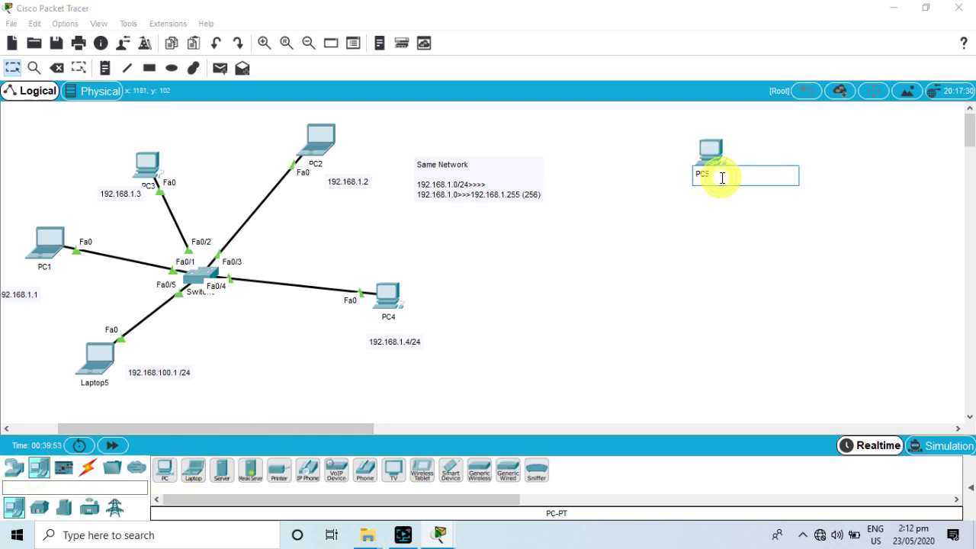
pyautogui.press('BackSpace')
pyautogui.press('BackSpace')
pyautogui.press('BackSpace')
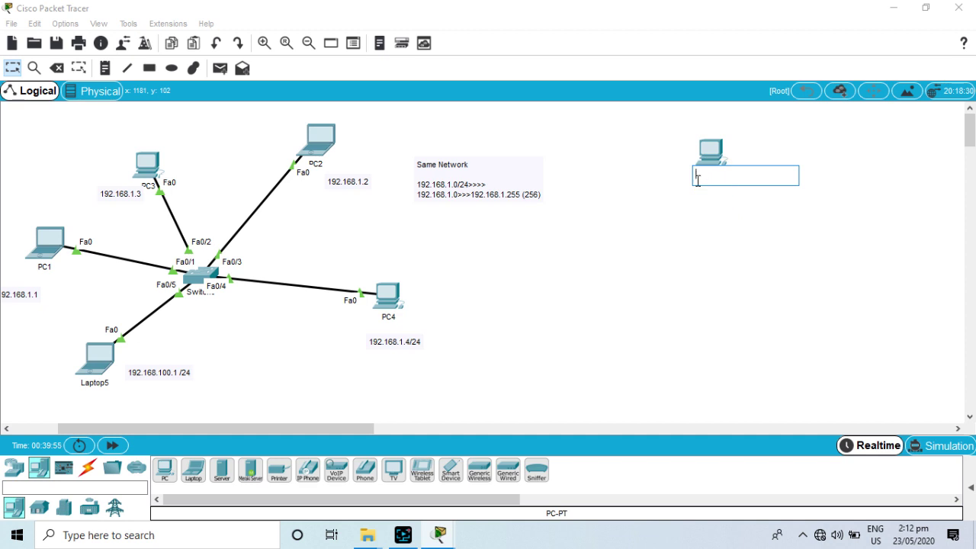
pyautogui.write('192.168.100.1')
pyautogui.click(673, 233)
# Step: Add a second PC below and left of the 192.168.100.1 PC and rename it as 192.168.200.1
pyautogui.click(164, 473)
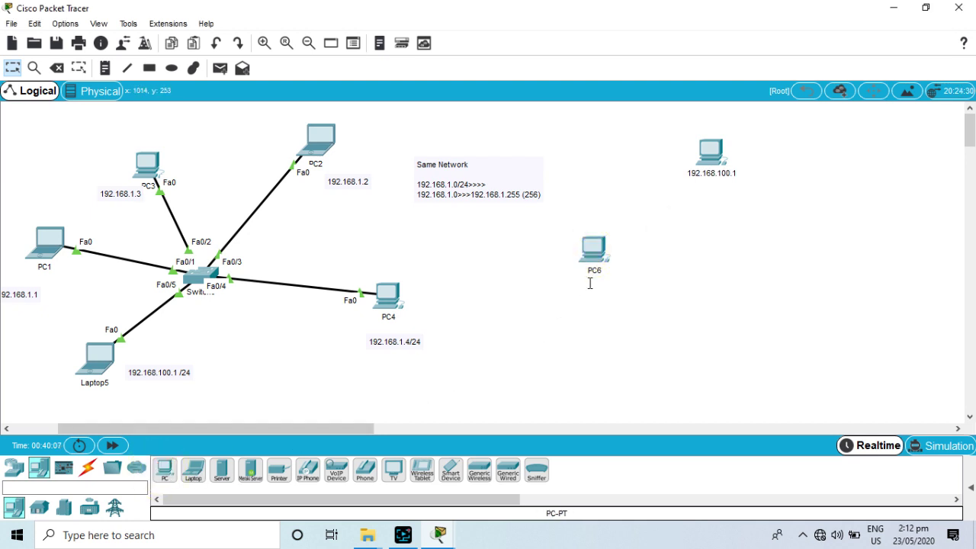
pyautogui.click(591, 273)
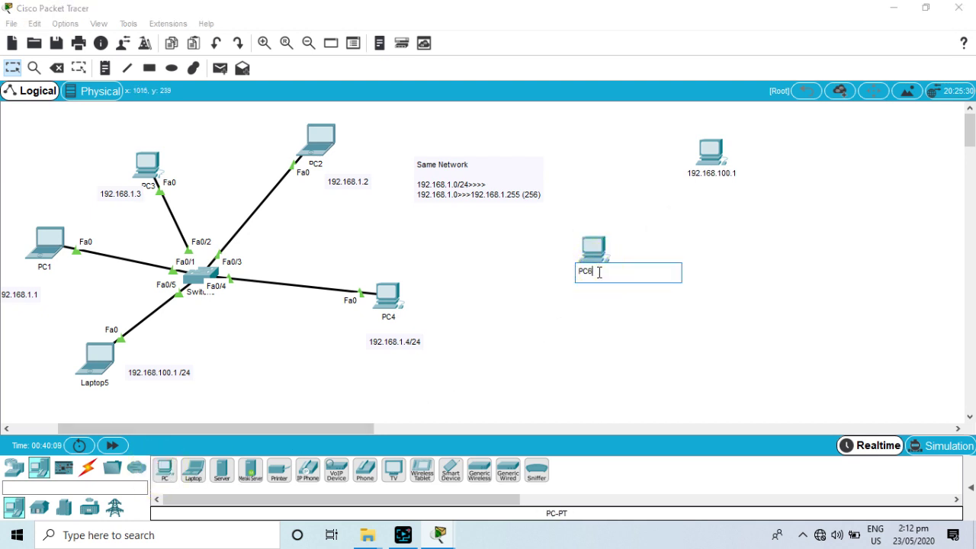
pyautogui.write('192.168.200.1')
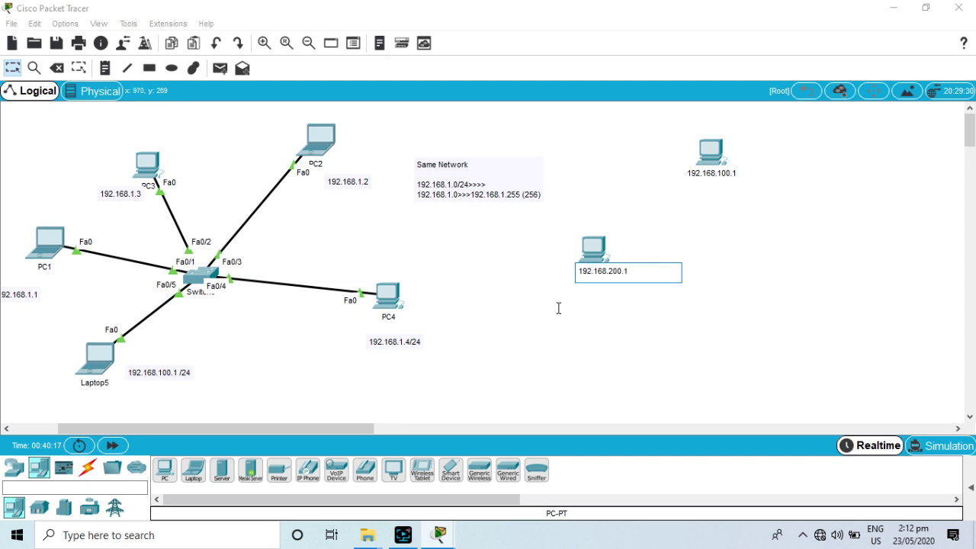
pyautogui.click(546, 342)
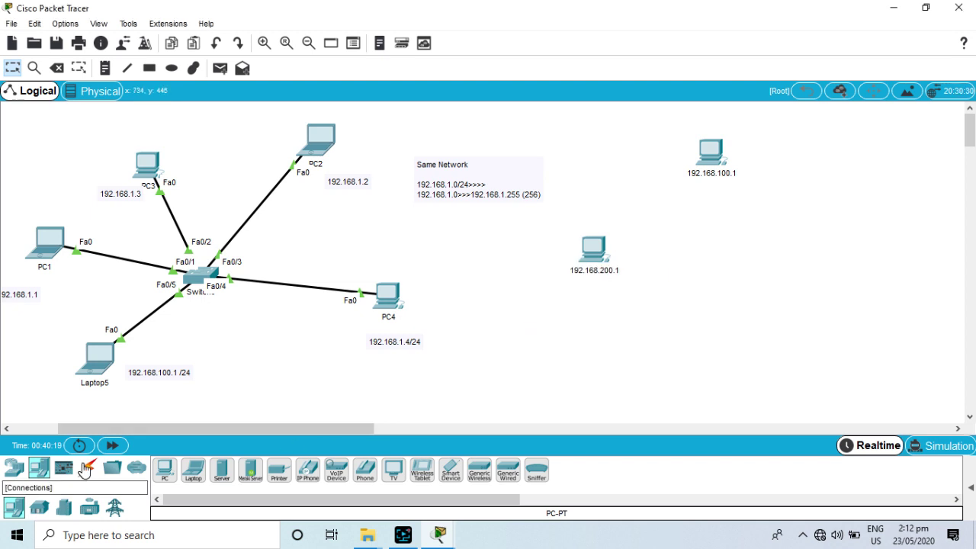
# Step: Add a 2960 switch above the 192.168.200.1 PC
pyautogui.click(85, 469)
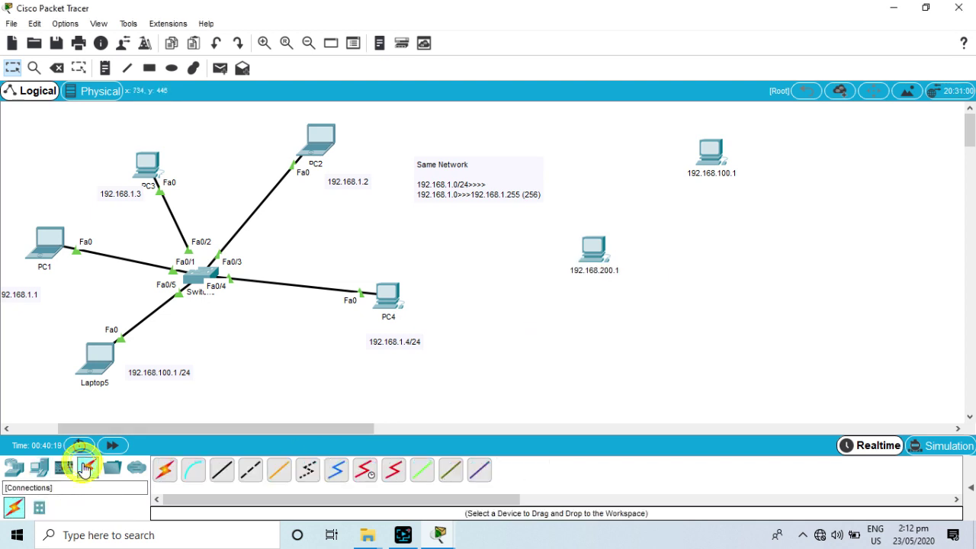
pyautogui.click(19, 471)
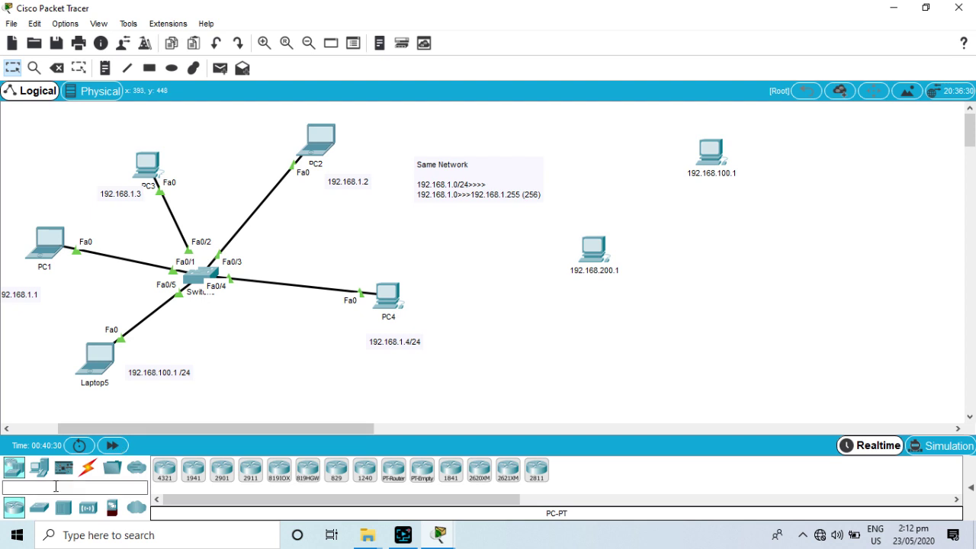
pyautogui.click(39, 507)
pyautogui.click(164, 473)
pyautogui.click(593, 167)
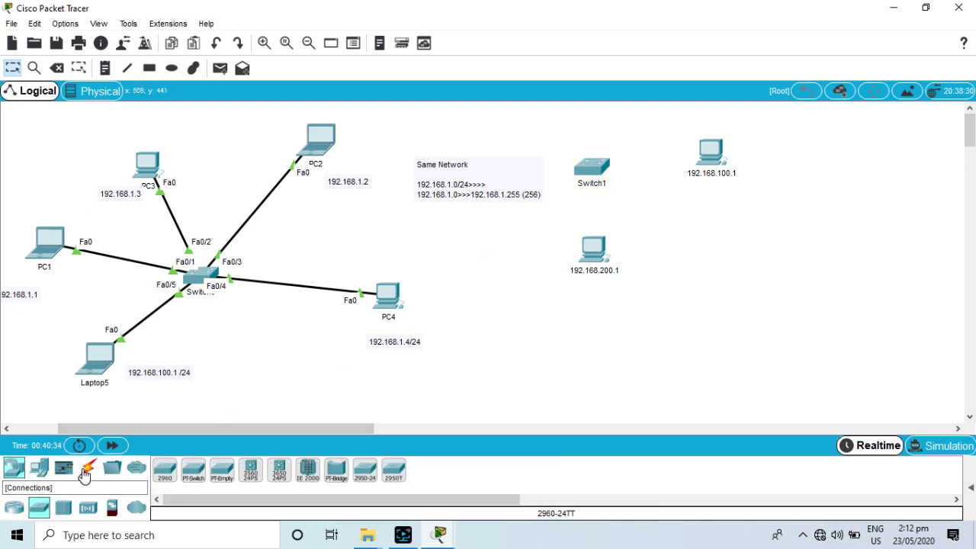
# Step: Connect the 192.168.200.1 PC's Fa0 port to Switch1's FastEthernet0/1 with a copper straight-through cable
pyautogui.click(88, 468)
pyautogui.click(221, 469)
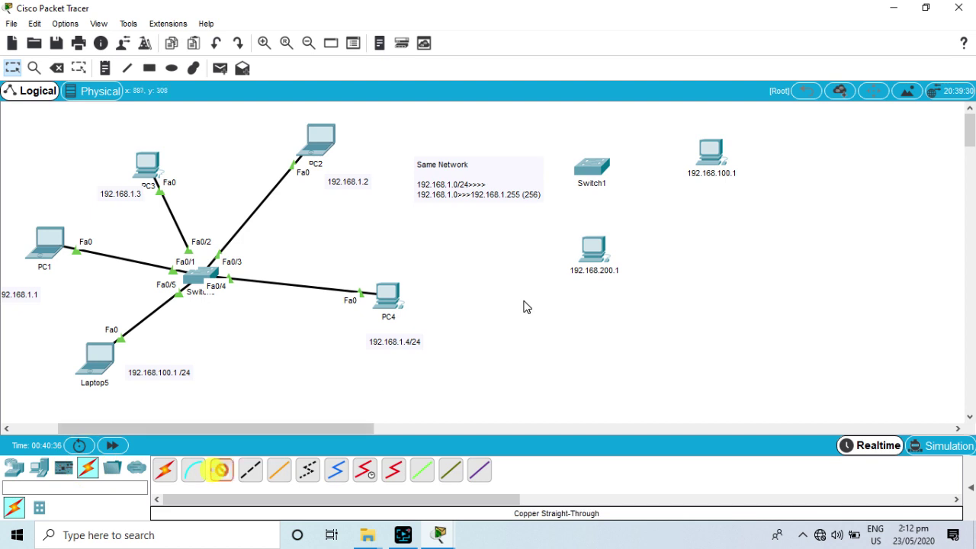
pyautogui.click(592, 258)
pyautogui.click(625, 308)
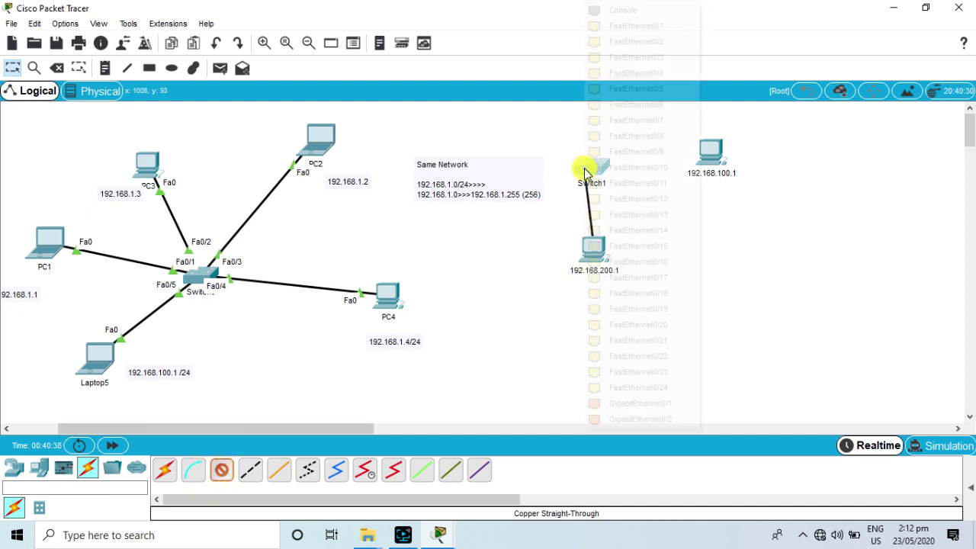
pyautogui.click(586, 171)
pyautogui.click(632, 39)
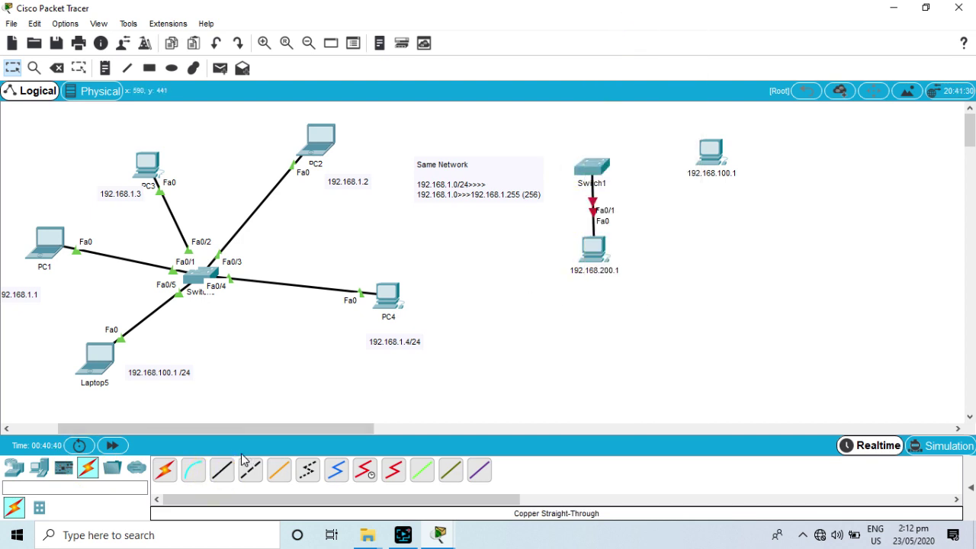
# Step: Connect Switch1's FastEthernet0/2 to the 192.168.100.1 PC's Fa0 port with a copper straight-through cable
pyautogui.click(222, 472)
pyautogui.click(599, 163)
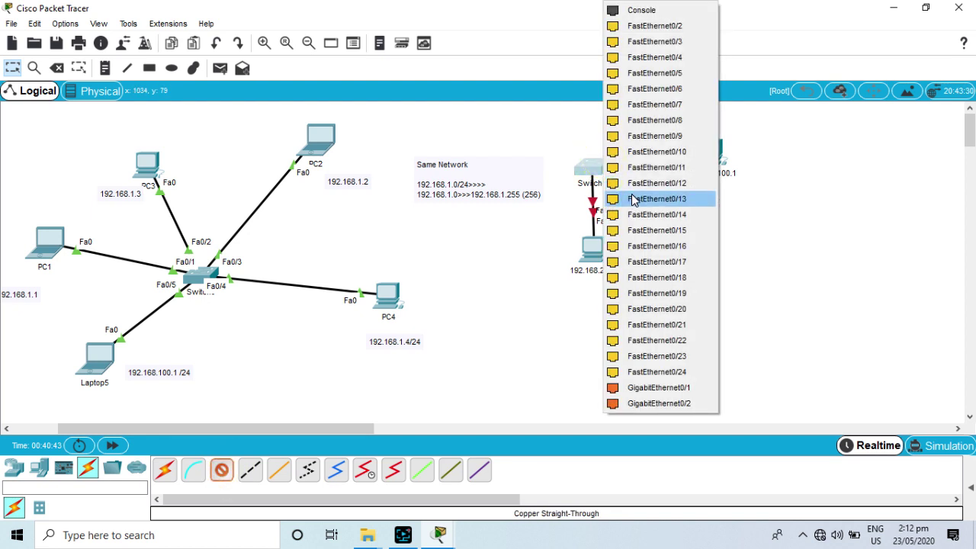
pyautogui.click(648, 25)
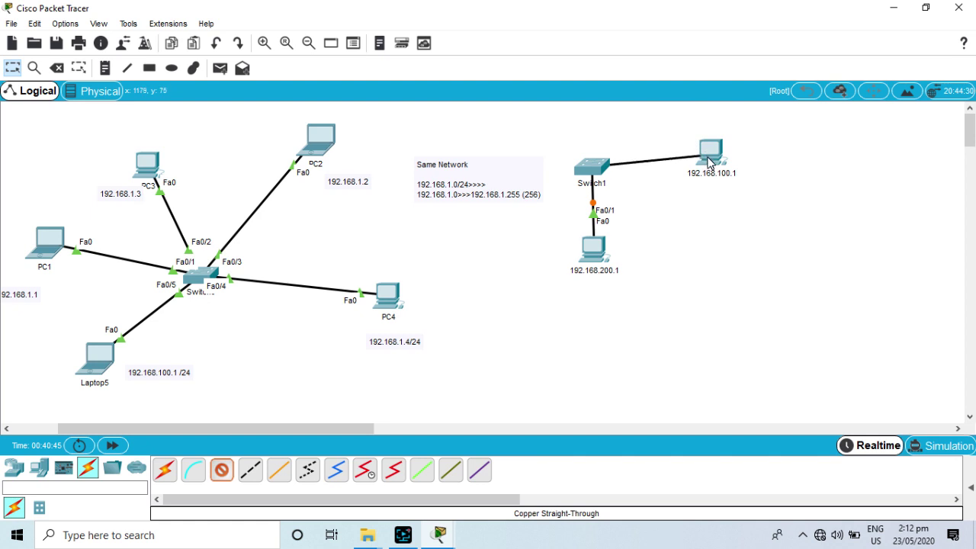
pyautogui.click(708, 160)
pyautogui.click(724, 214)
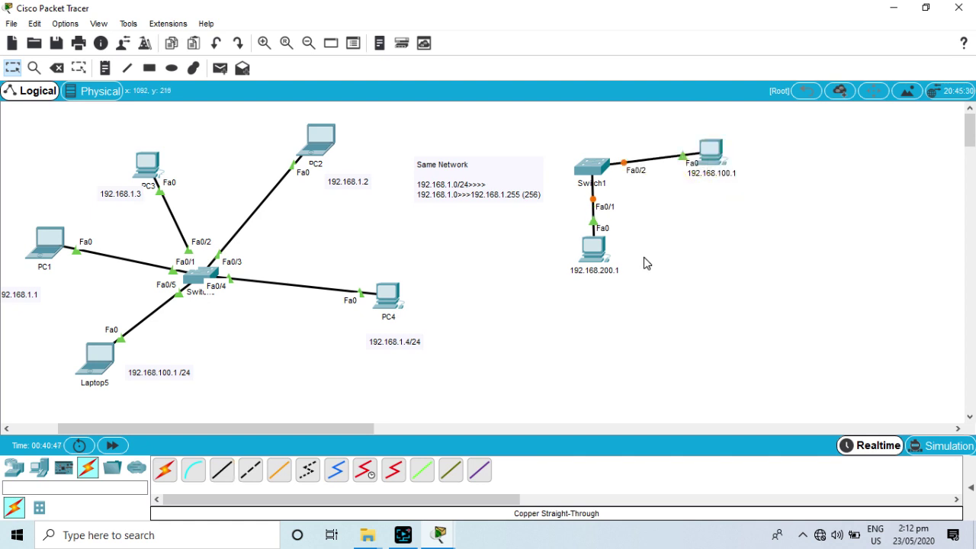
# Step: Give the 192.168.200.1 PC the static IP address 192.168.100.1 with subnet mask 255.255.255.0
pyautogui.click(598, 257)
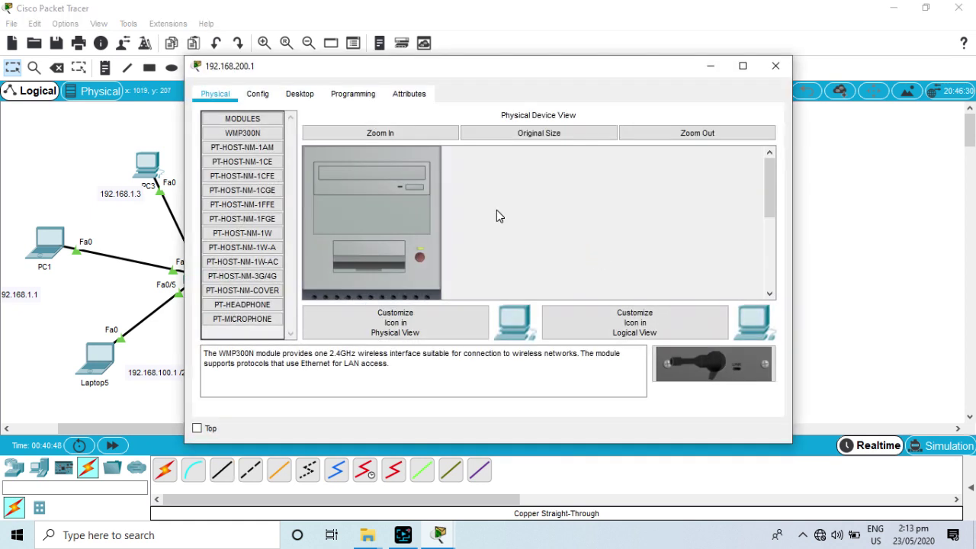
pyautogui.click(305, 95)
pyautogui.click(608, 145)
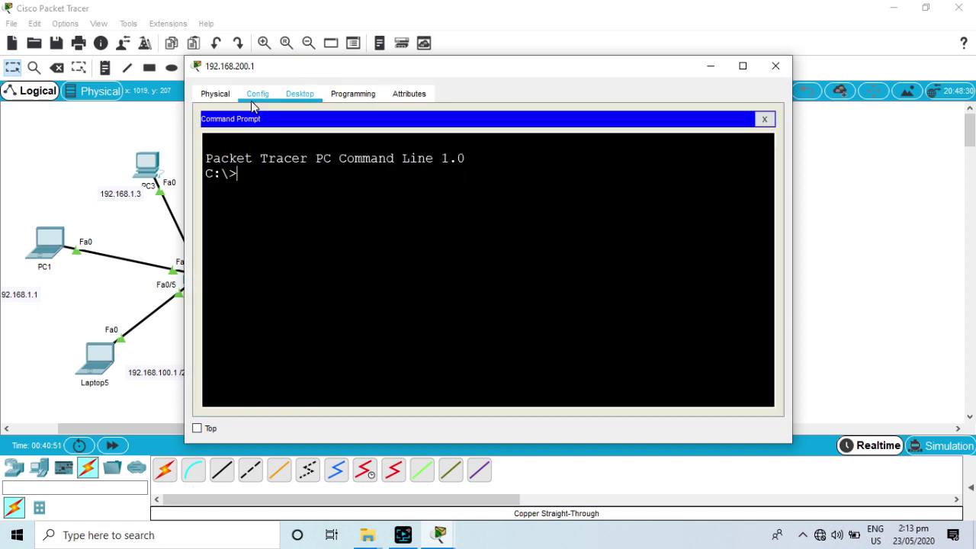
pyautogui.click(764, 119)
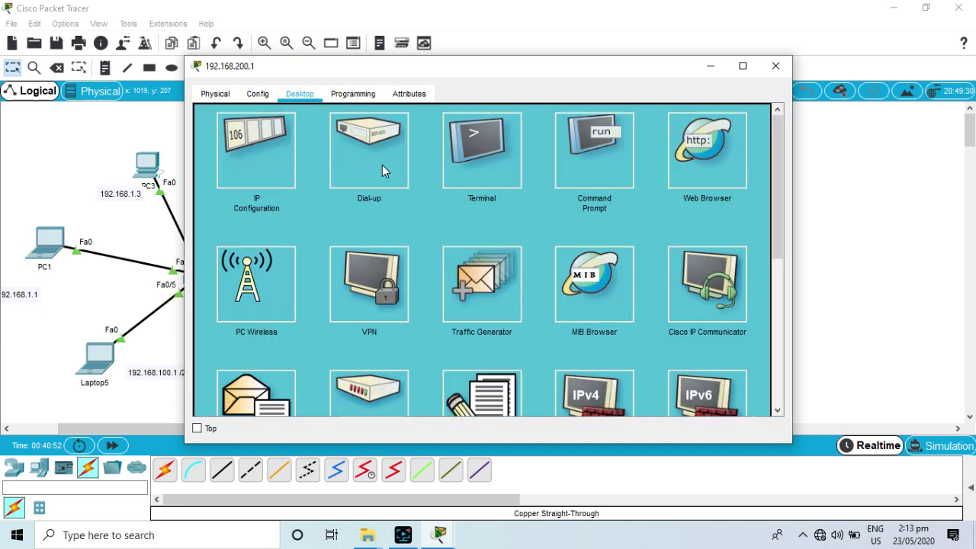
pyautogui.click(276, 169)
pyautogui.click(452, 131)
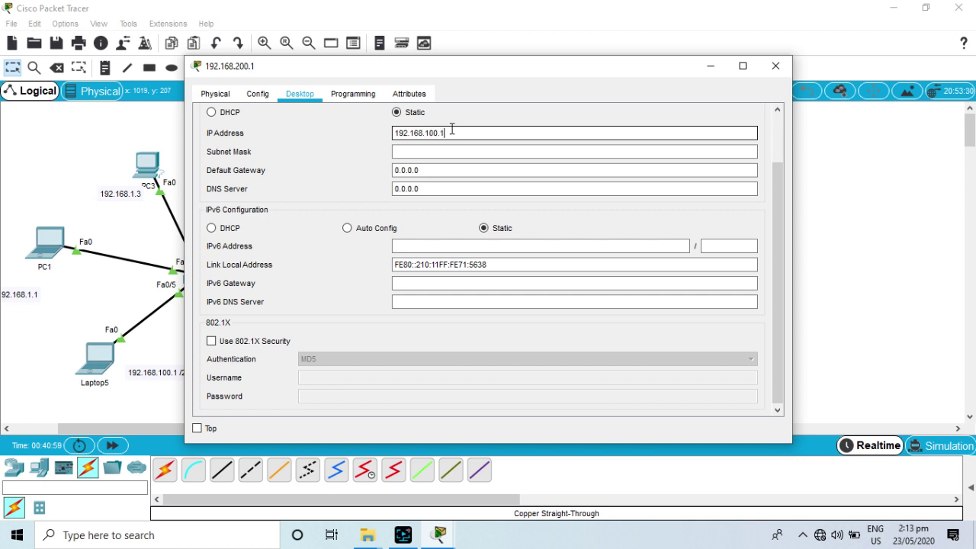
pyautogui.press('Tab')
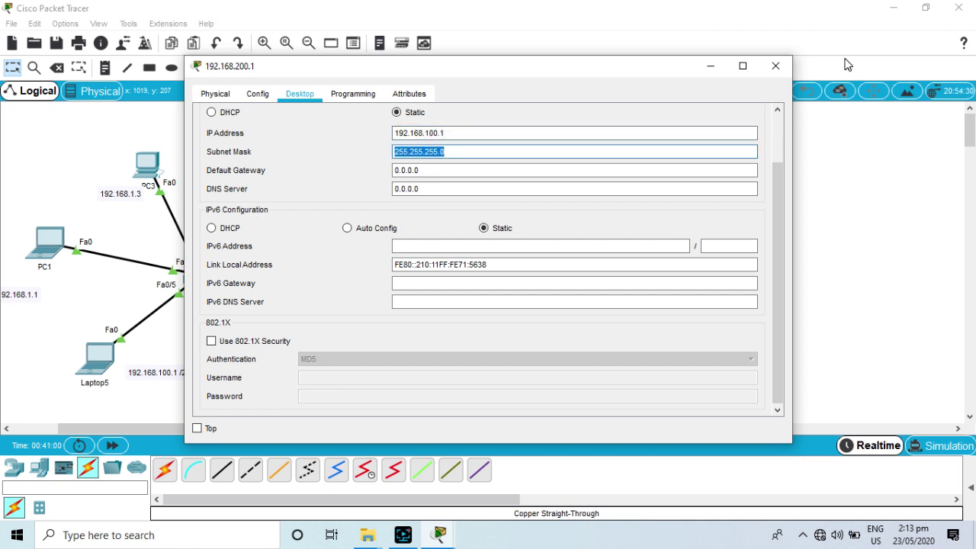
pyautogui.click(776, 66)
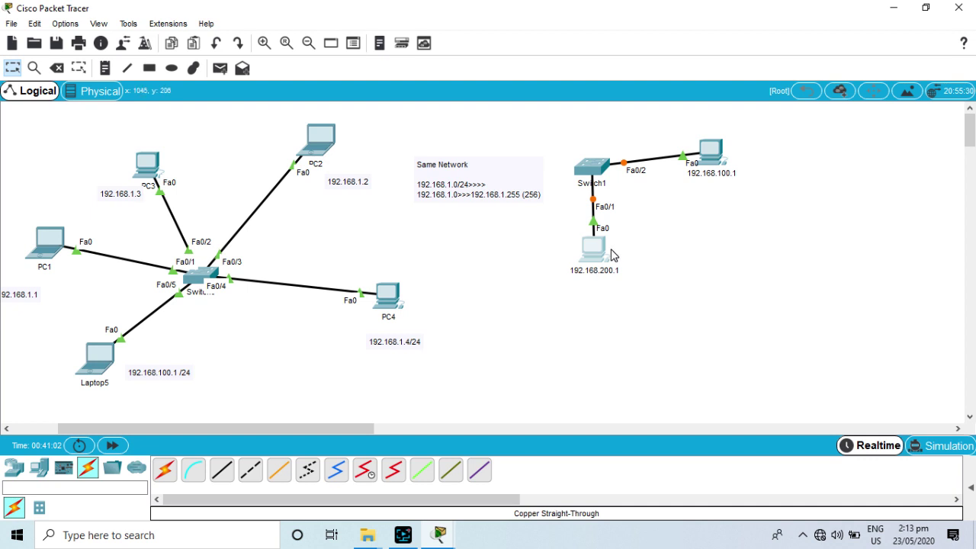
# Step: Correct the static IP address of the 192.168.200.1 PC to 192.168.200.1
pyautogui.click(593, 252)
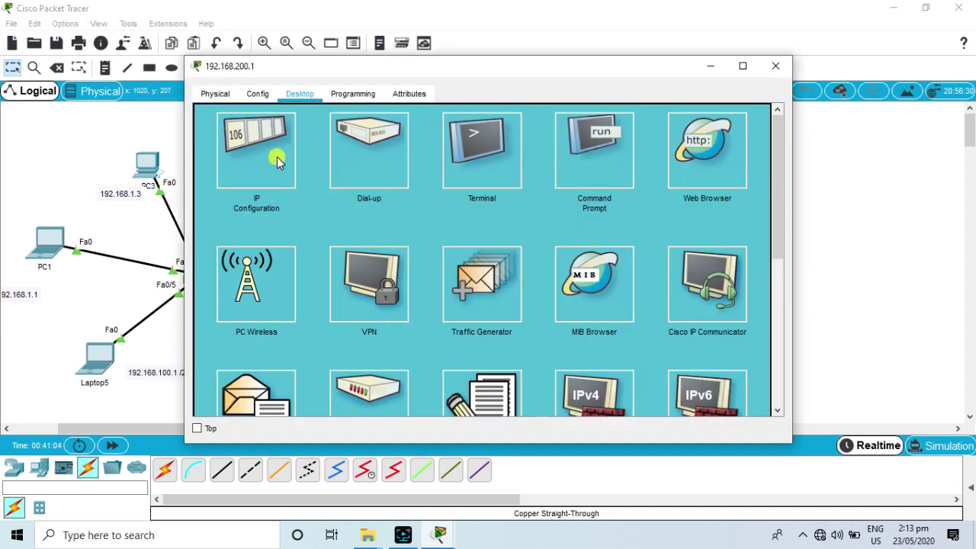
pyautogui.click(278, 162)
pyautogui.moveTo(424, 133); pyautogui.dragTo(434, 134)
pyautogui.write('10')
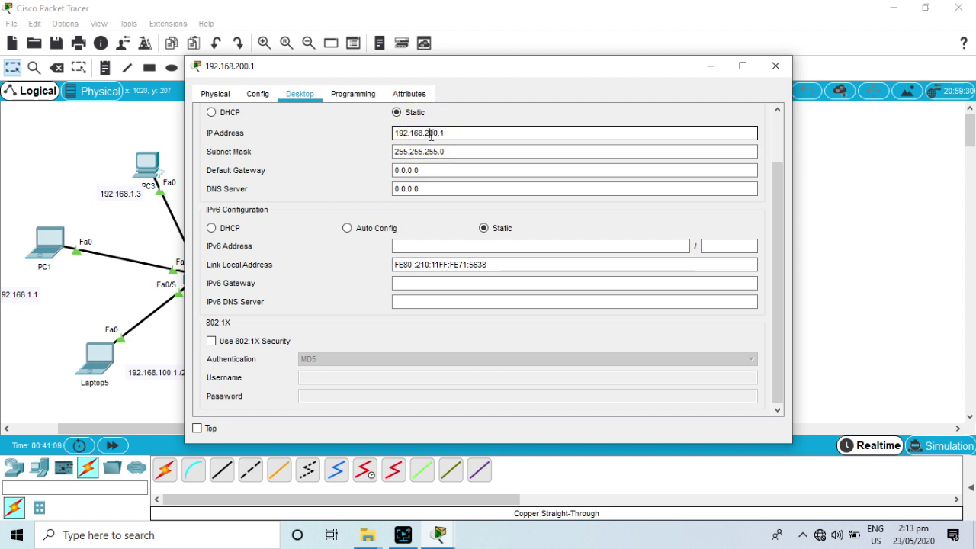
pyautogui.click(872, 261)
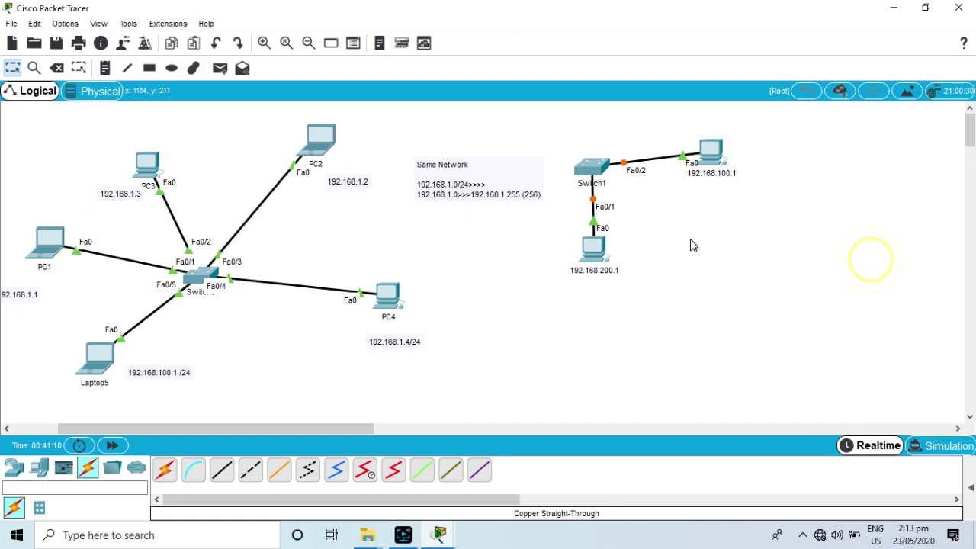
# Step: Give the 192.168.100.1 PC the static IP address 192.168.100.1 with subnet mask 255.255.255.0
pyautogui.click(704, 155)
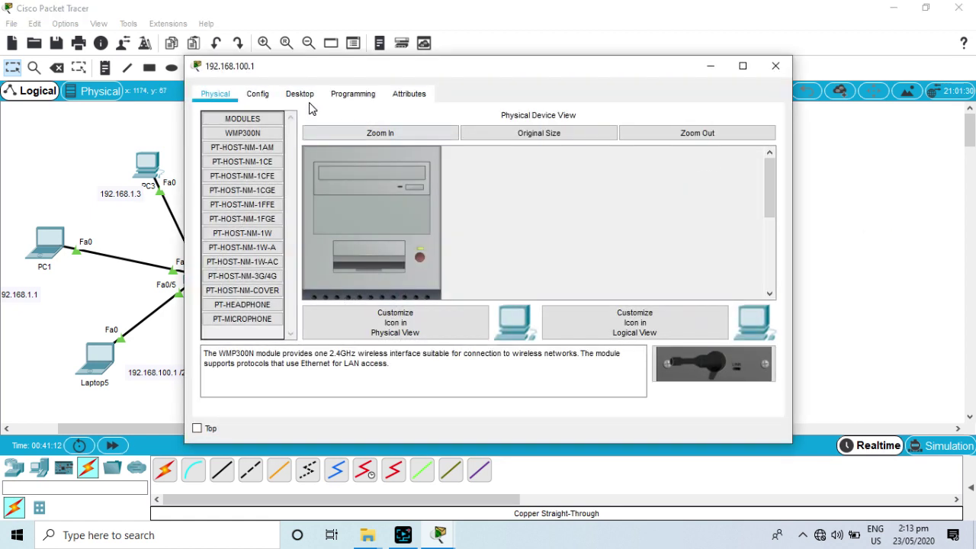
pyautogui.click(301, 96)
pyautogui.click(264, 142)
pyautogui.click(508, 134)
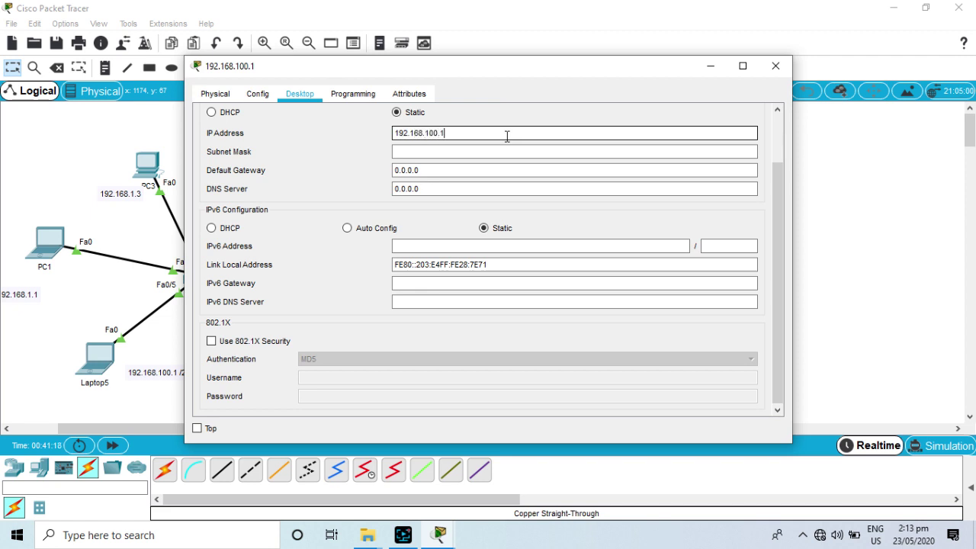
pyautogui.press('Tab')
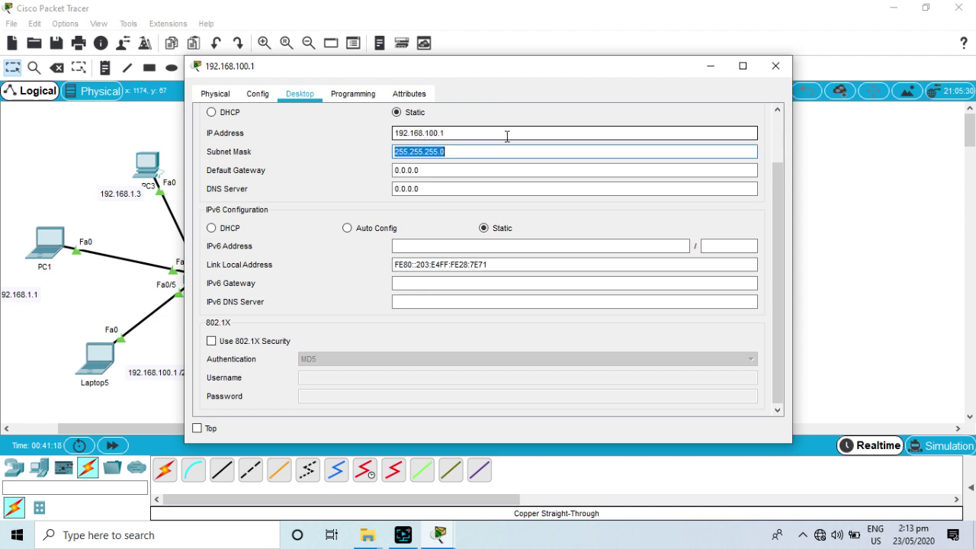
pyautogui.click(777, 65)
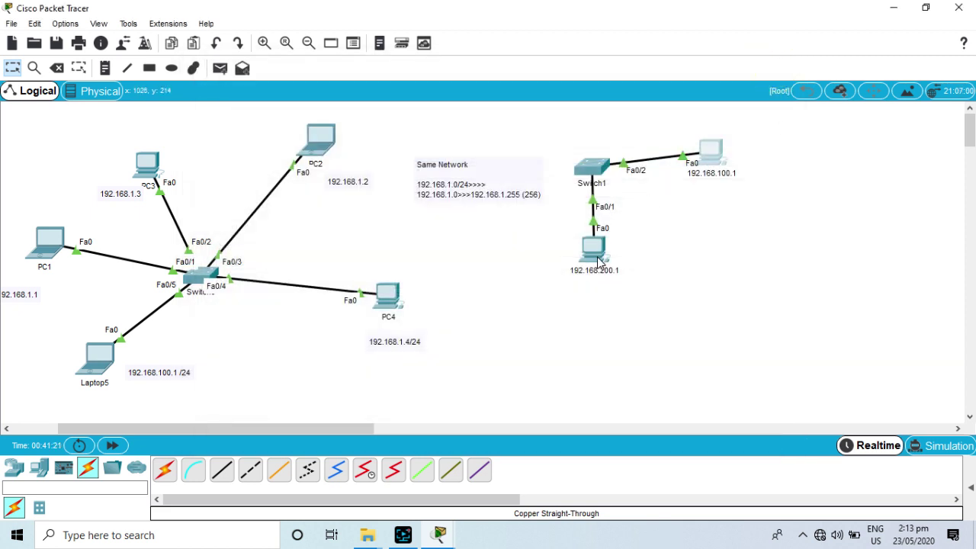
# Step: Ping 192.168.100.1 from the command prompt of the 192.168.200.1 PC and close the PC's window
pyautogui.click(598, 250)
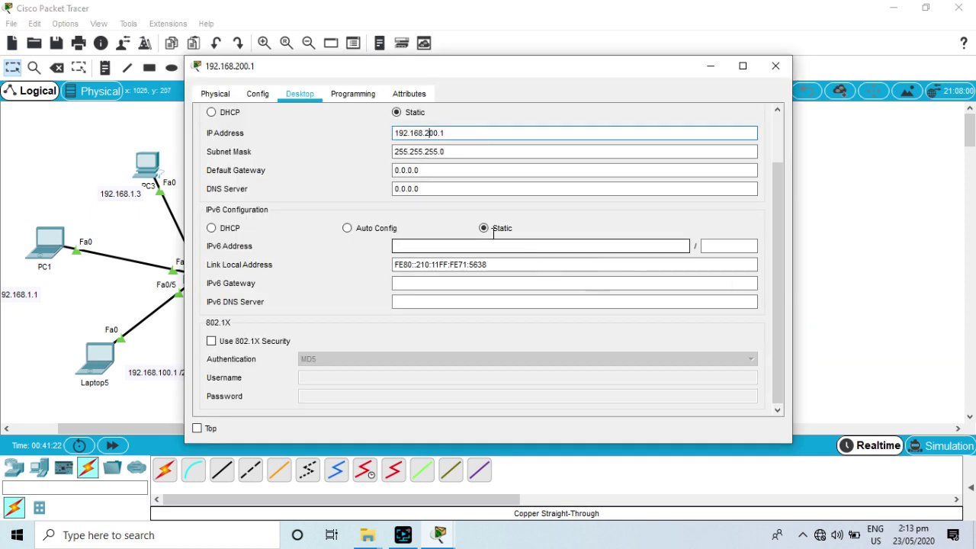
pyautogui.moveTo(778, 208); pyautogui.dragTo(768, 135)
pyautogui.click(756, 120)
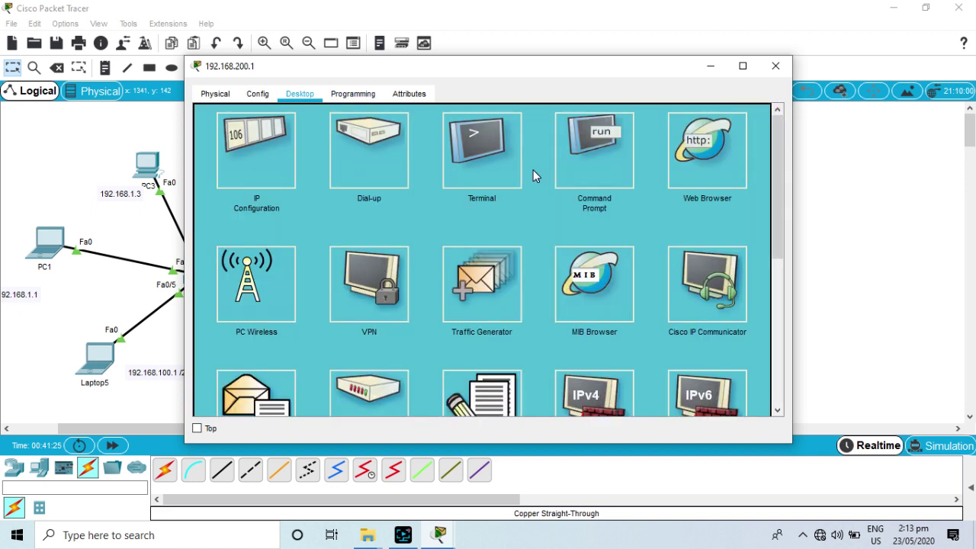
pyautogui.click(584, 161)
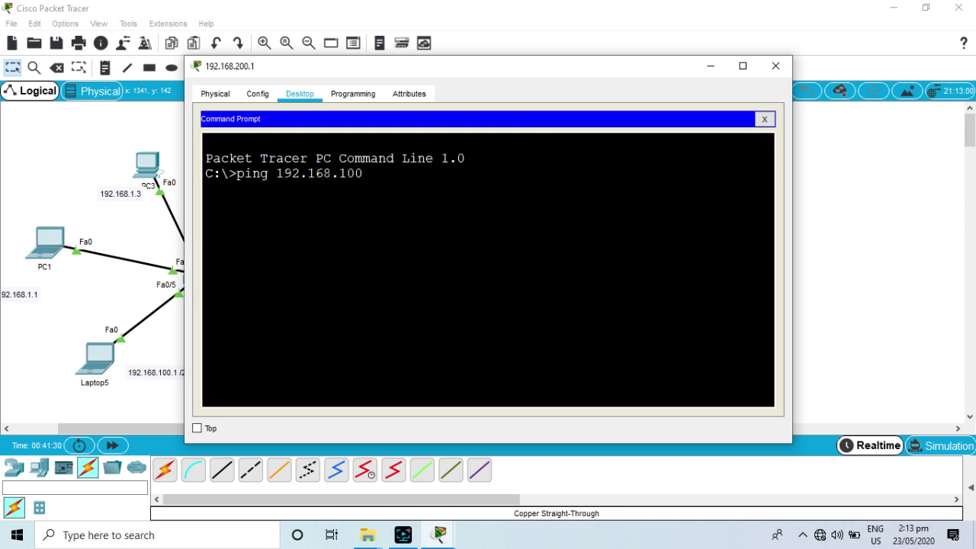
pyautogui.write('ping 192.168.100.1')
pyautogui.press('Return')
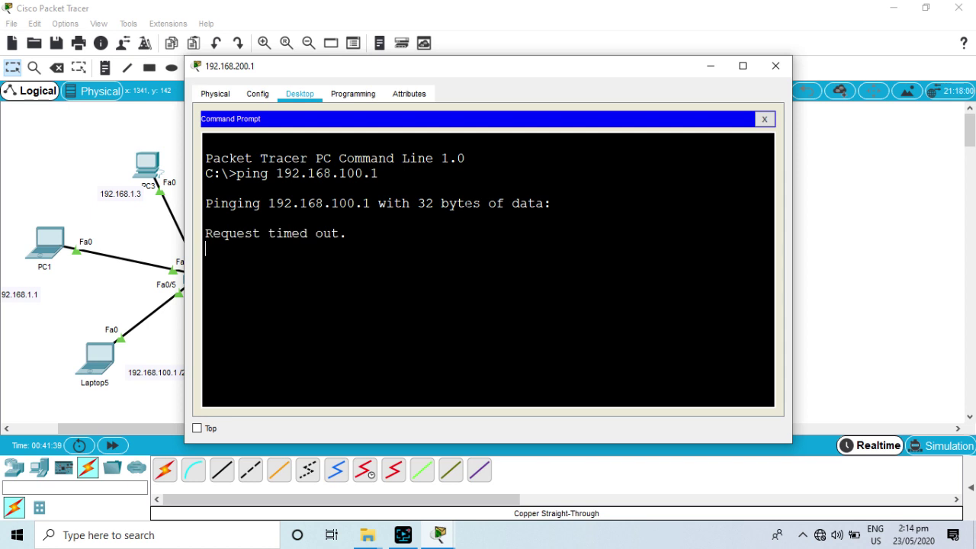
pyautogui.click(775, 67)
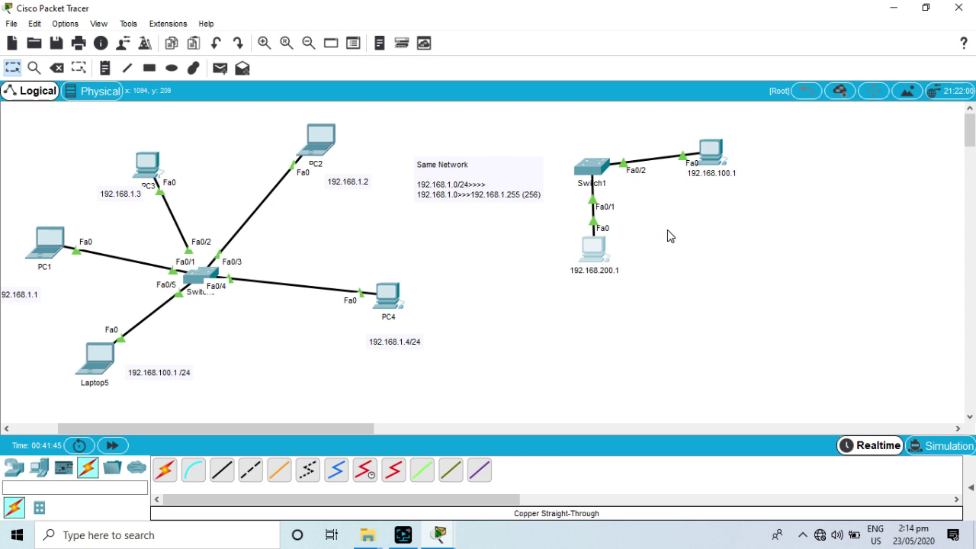
# Step: Delete Switch1 between the 192.168.100.1 and 192.168.200.1 PCs and return to selection mode
pyautogui.moveTo(730, 179)
pyautogui.click(65, 69)
pyautogui.click(474, 286)
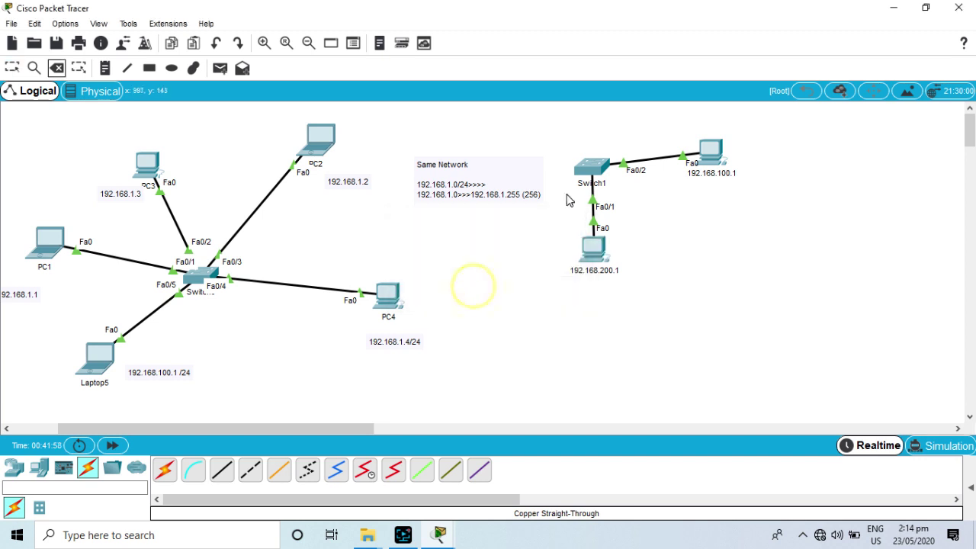
pyautogui.click(583, 169)
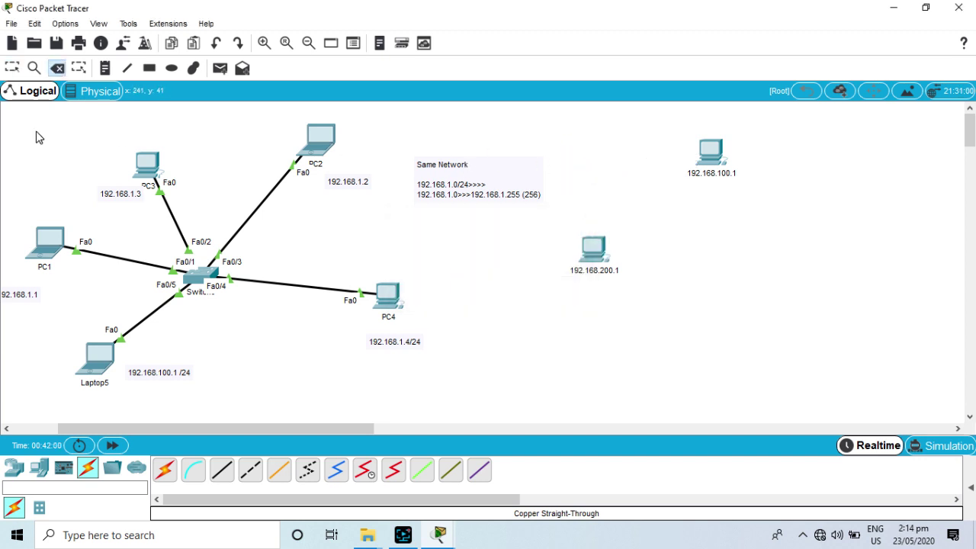
pyautogui.click(12, 68)
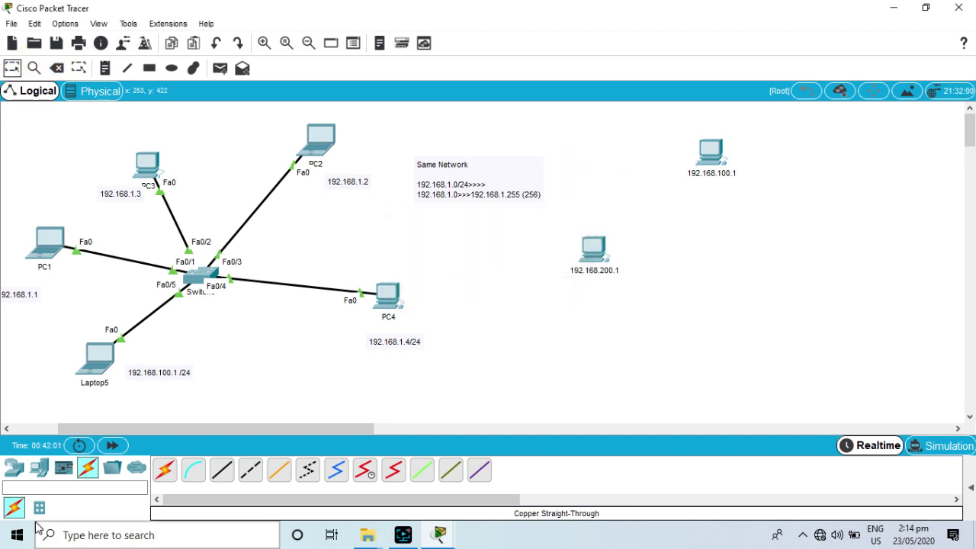
# Step: Add a 2911 router above the 192.168.200.1 PC
pyautogui.click(18, 474)
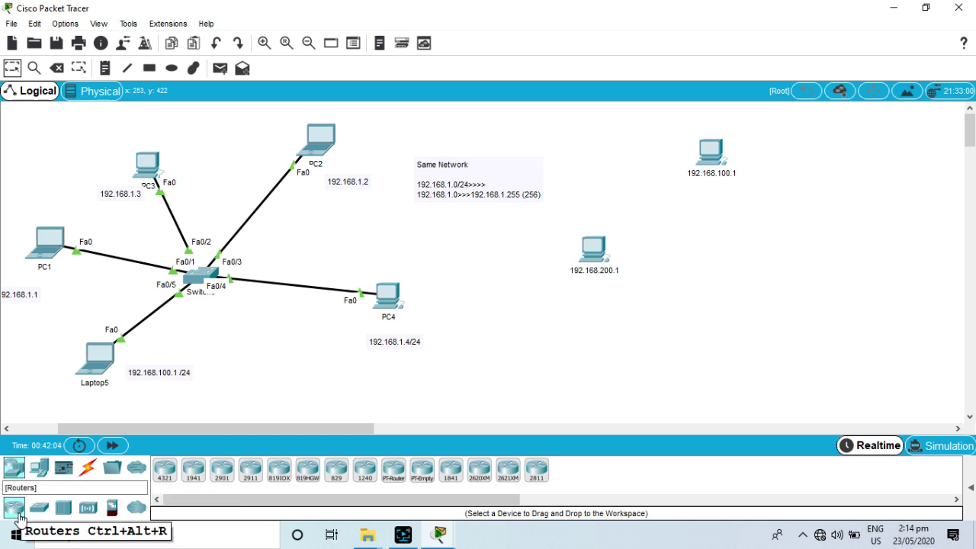
pyautogui.click(250, 470)
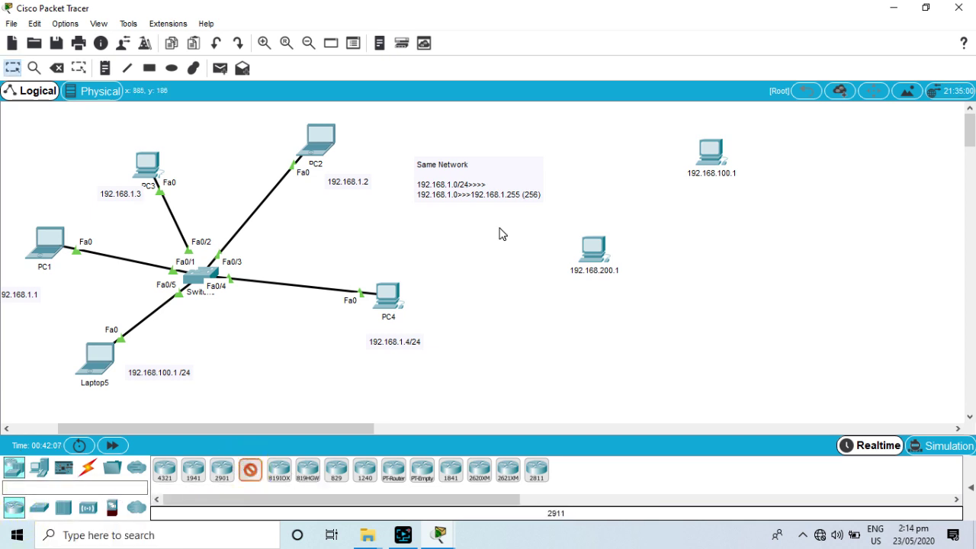
pyautogui.click(613, 143)
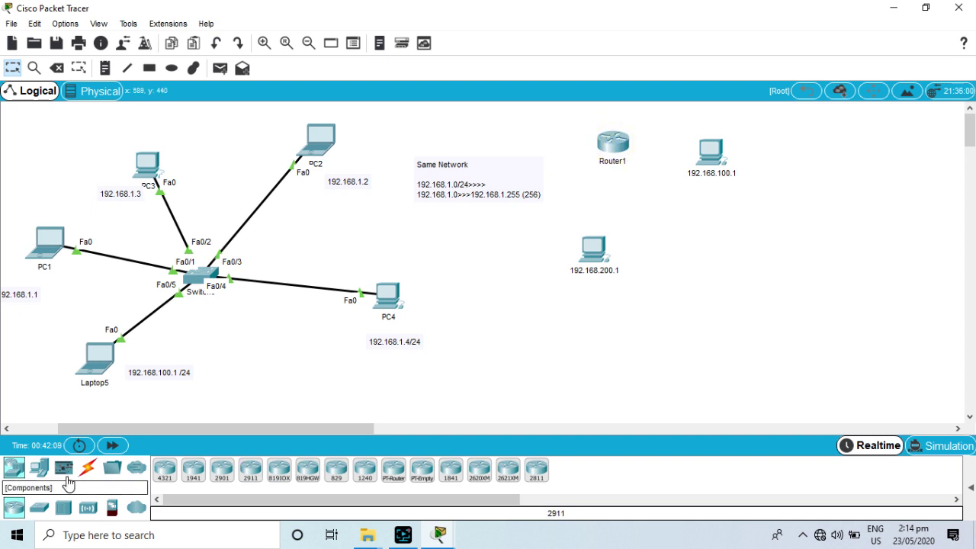
# Step: Connect the 192.168.200.1 PC's Fa0 port to Router1's GigabitEthernet0/0 with a copper straight-through cable
pyautogui.click(89, 467)
pyautogui.click(218, 473)
pyautogui.click(594, 251)
pyautogui.click(631, 308)
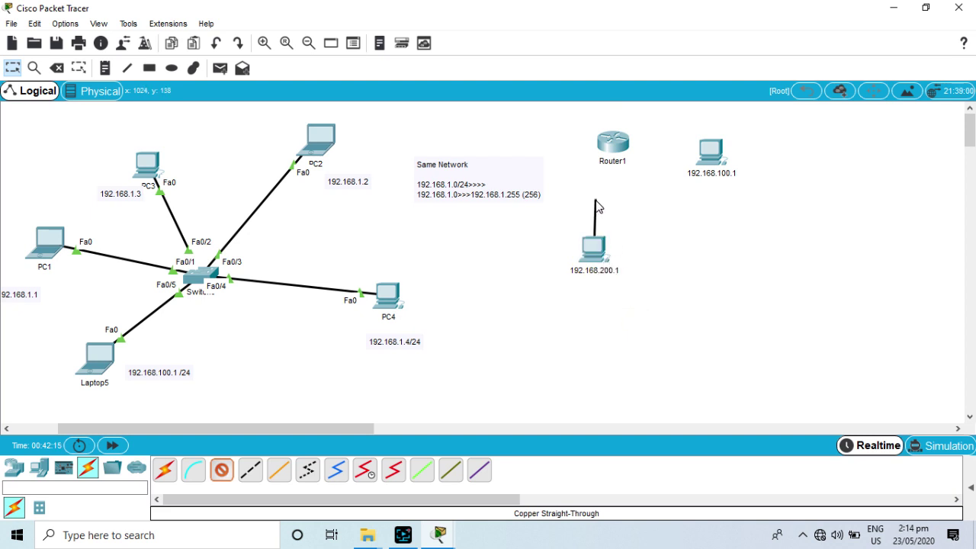
pyautogui.click(607, 151)
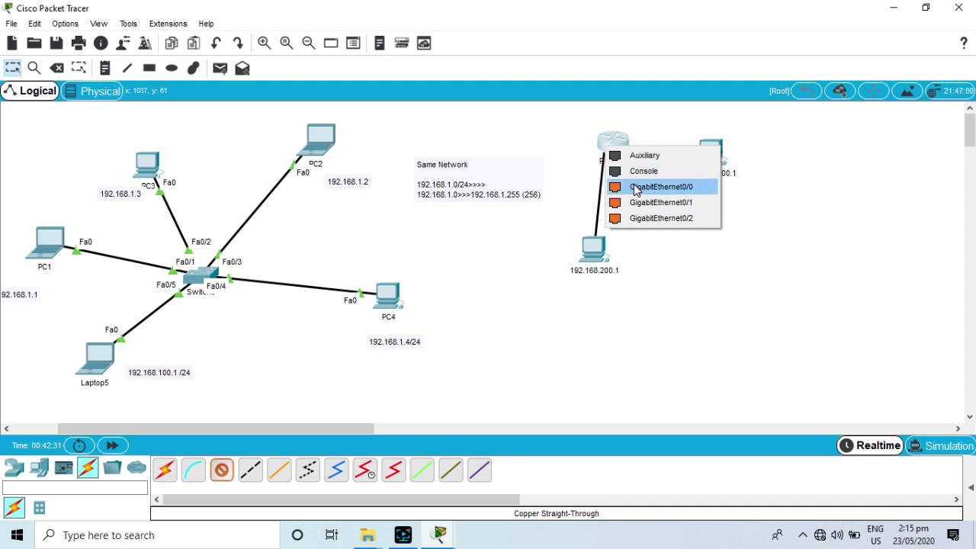
pyautogui.click(610, 139)
pyautogui.click(639, 181)
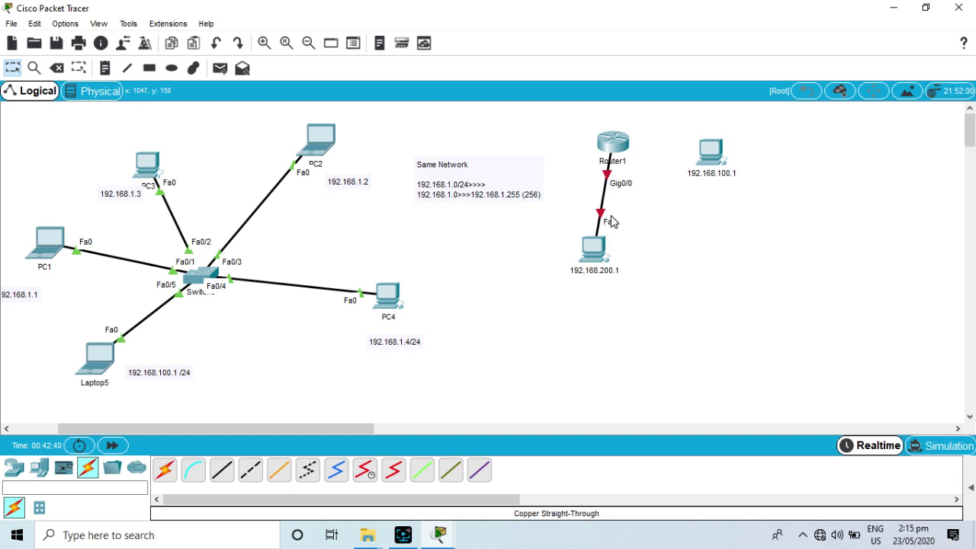
# Step: Connect the 192.168.100.1 PC's Fa0 port to Router1's GigabitEthernet0/1 with a copper straight-through cable
pyautogui.click(221, 473)
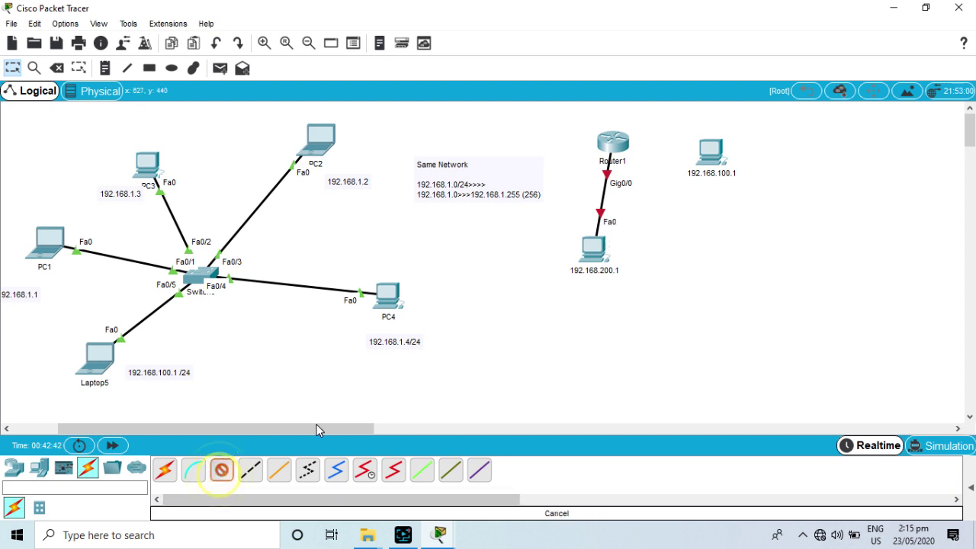
pyautogui.click(713, 153)
pyautogui.click(748, 204)
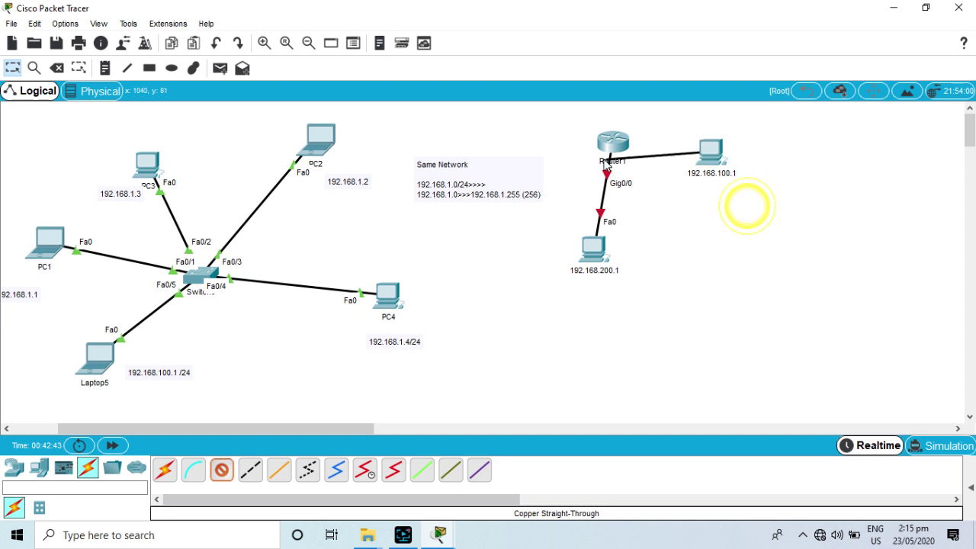
pyautogui.click(615, 146)
pyautogui.click(647, 184)
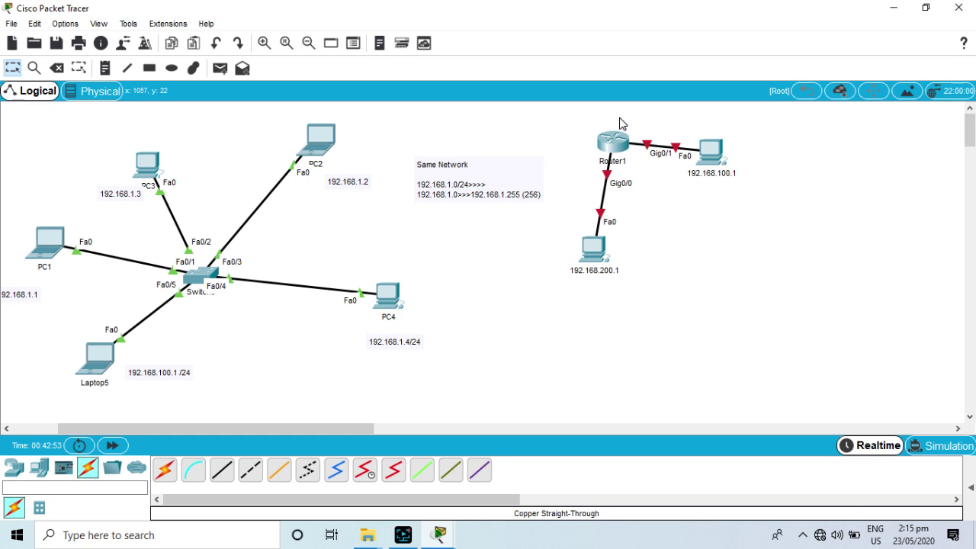
# Step: View Router1's command line interface and close the router's window
pyautogui.moveTo(623, 163)
pyautogui.click(616, 143)
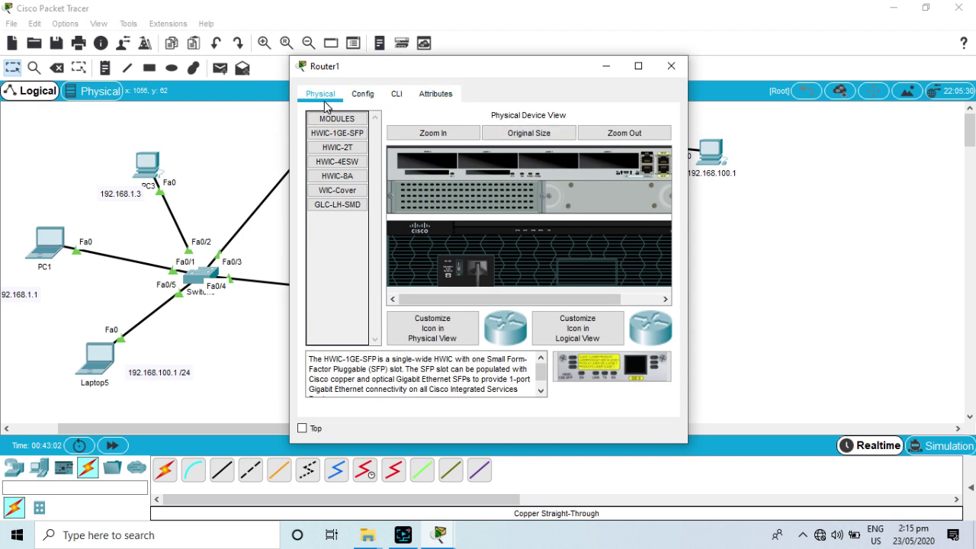
pyautogui.click(392, 95)
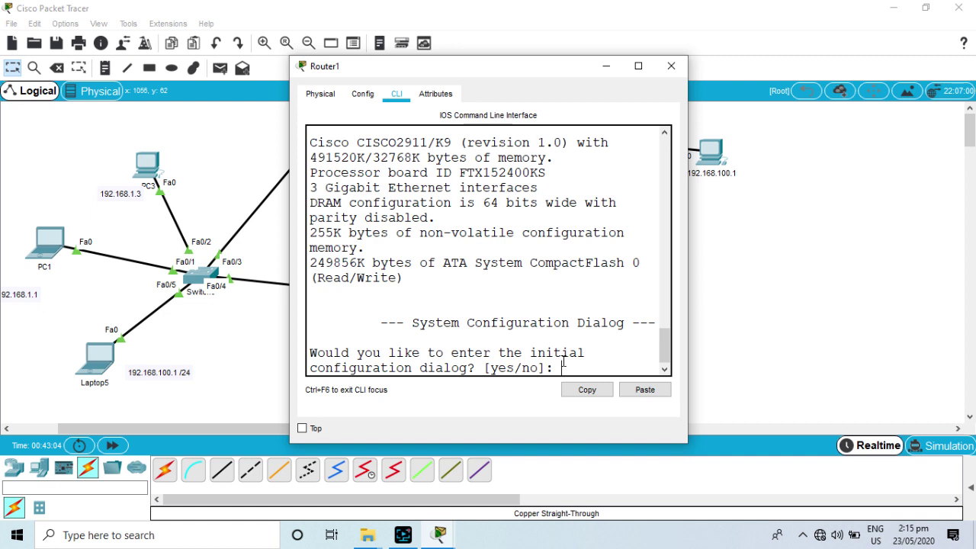
pyautogui.click(663, 68)
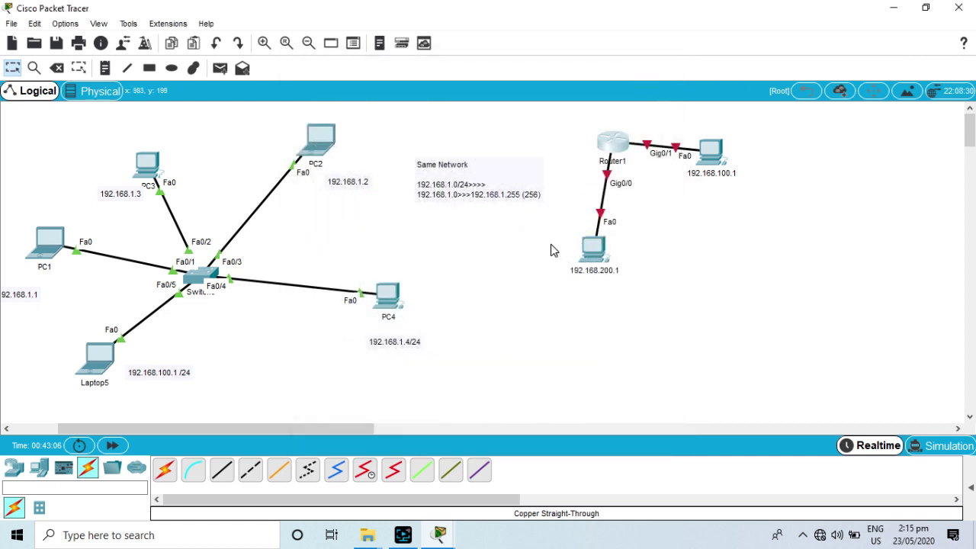
# Step: Add a laptop above the Same Network note
pyautogui.click(39, 467)
pyautogui.click(193, 471)
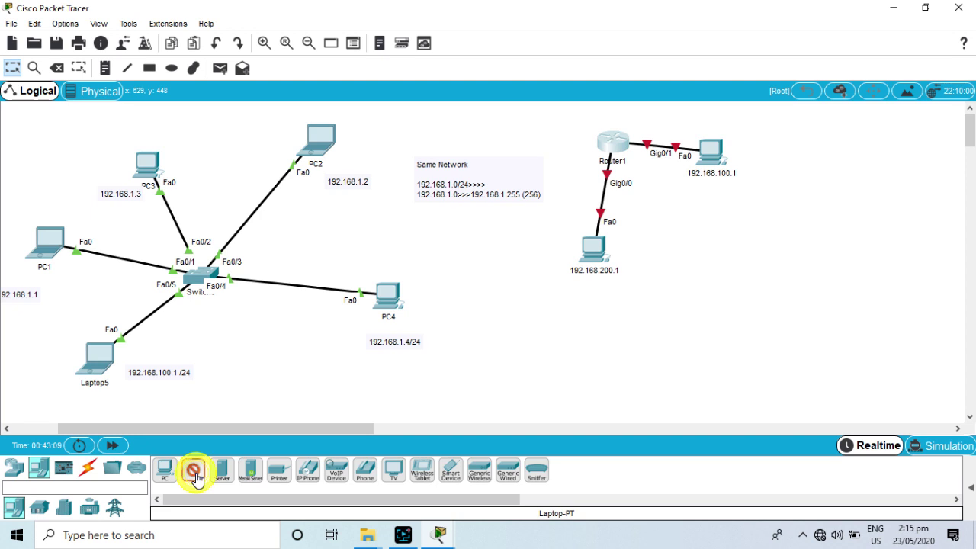
pyautogui.click(508, 122)
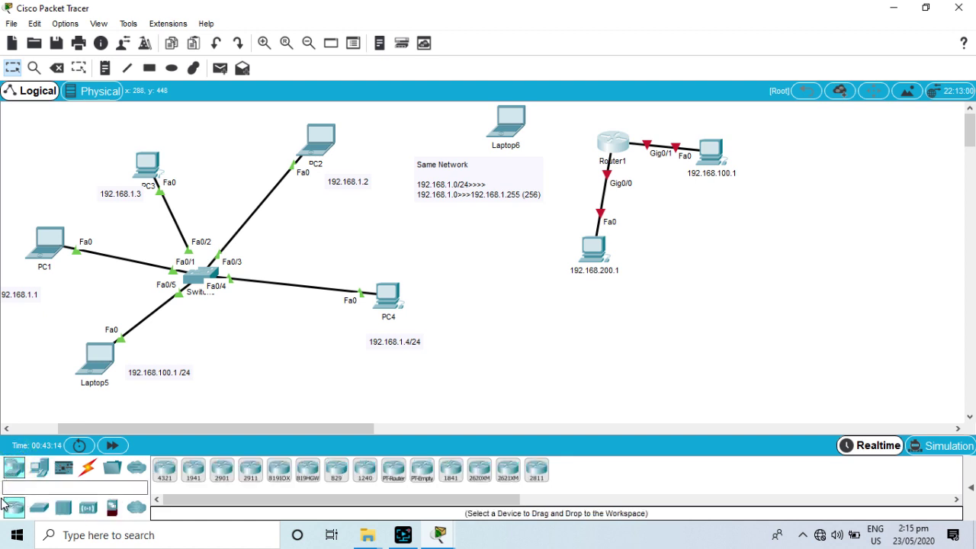
# Step: Connect the new laptop's RS 232 port to Router1's Console port with a console cable
pyautogui.click(84, 474)
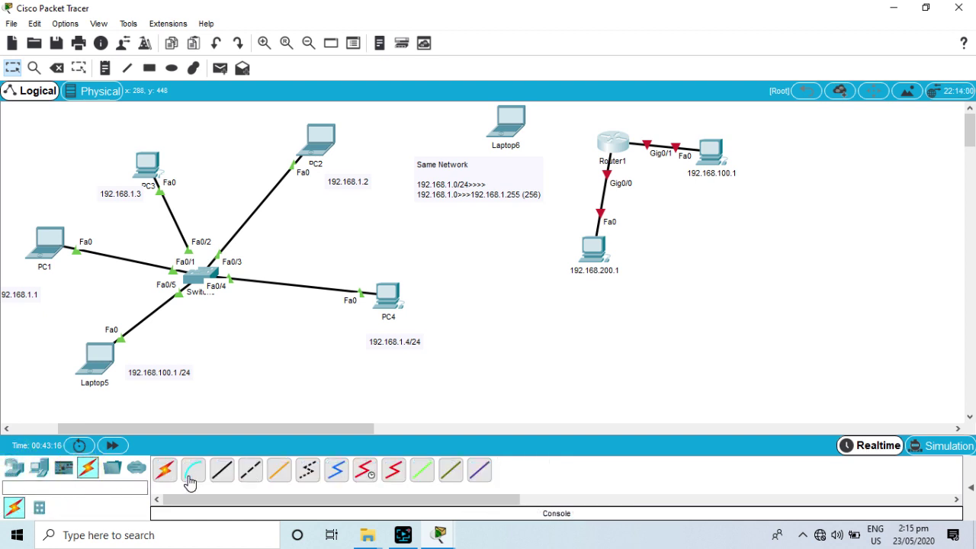
pyautogui.click(190, 481)
pyautogui.click(501, 128)
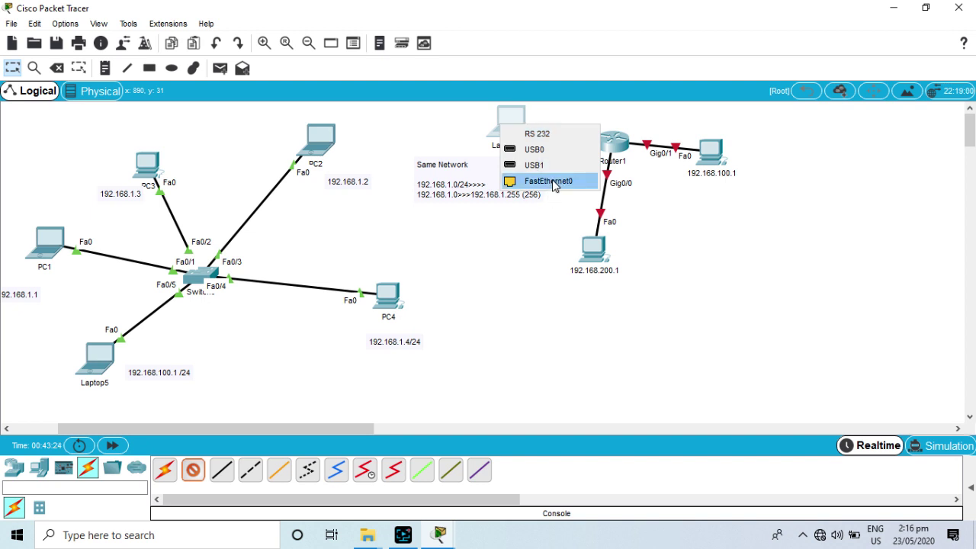
pyautogui.click(547, 134)
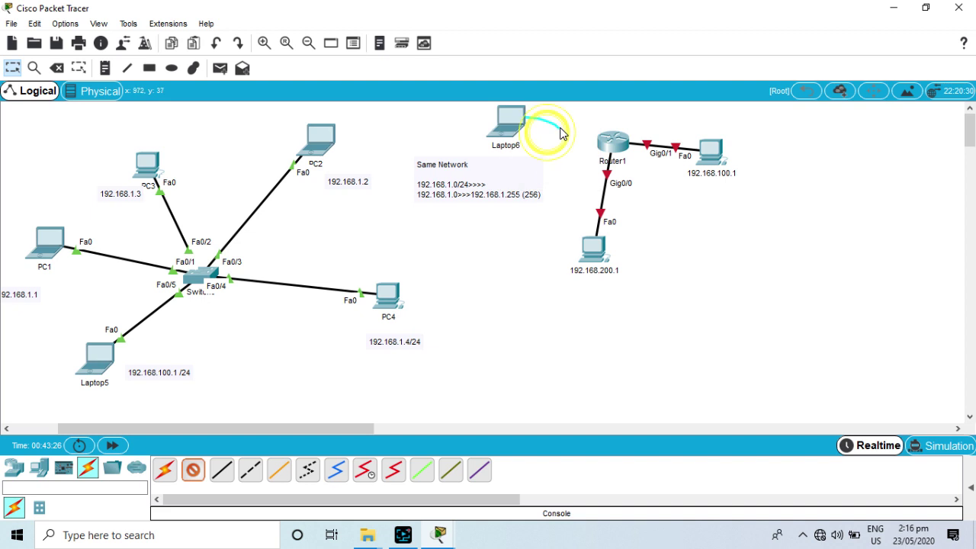
pyautogui.click(617, 145)
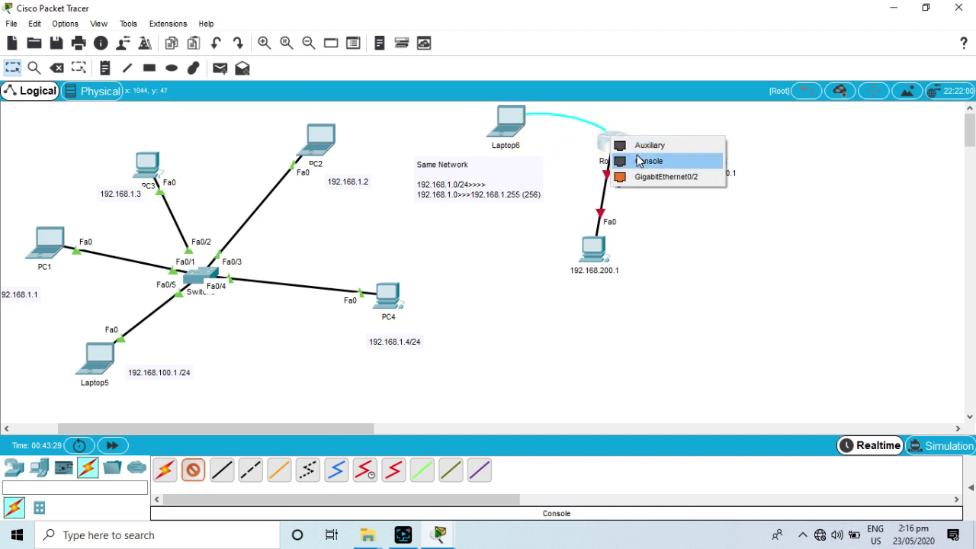
pyautogui.click(645, 161)
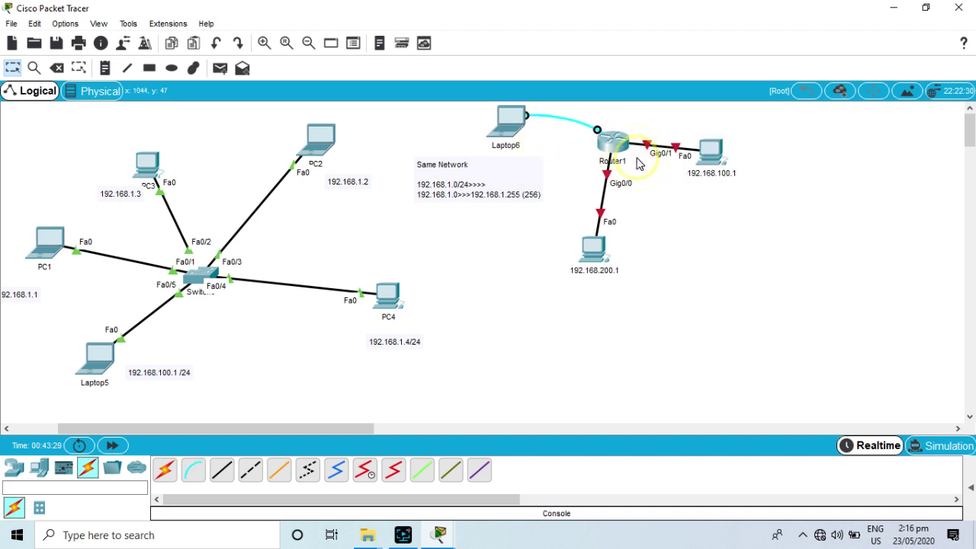
# Step: Open a terminal session from the new laptop to Router1 with the default port settings, and close the laptop's window
pyautogui.click(504, 129)
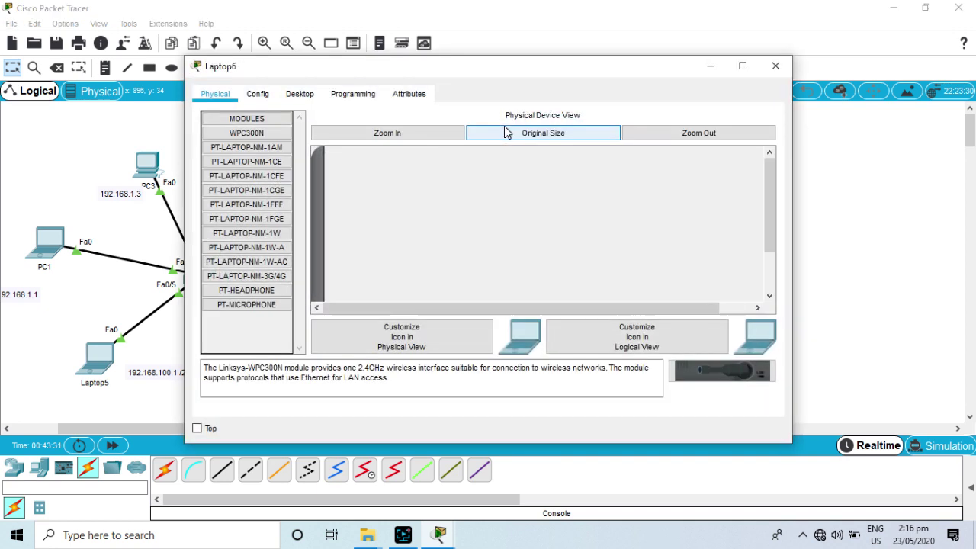
pyautogui.click(299, 94)
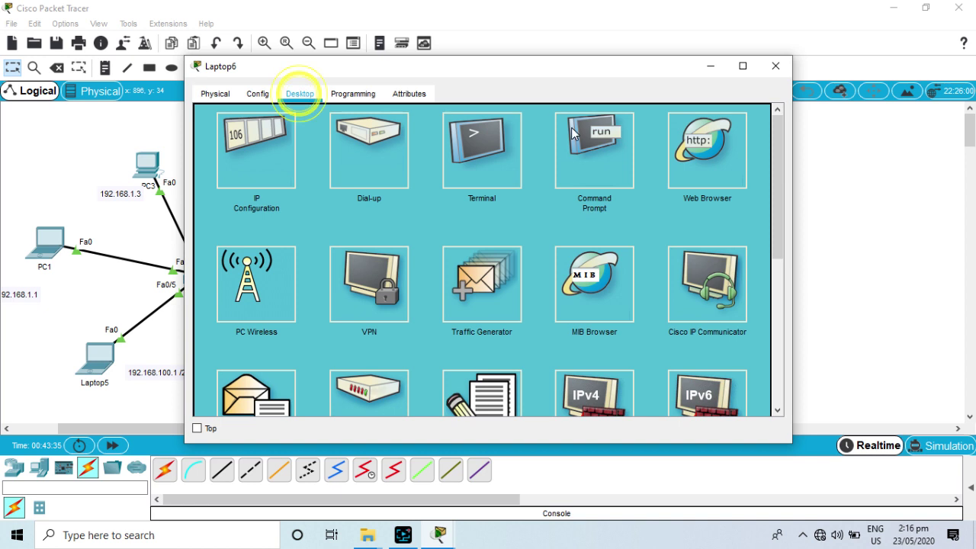
pyautogui.click(485, 158)
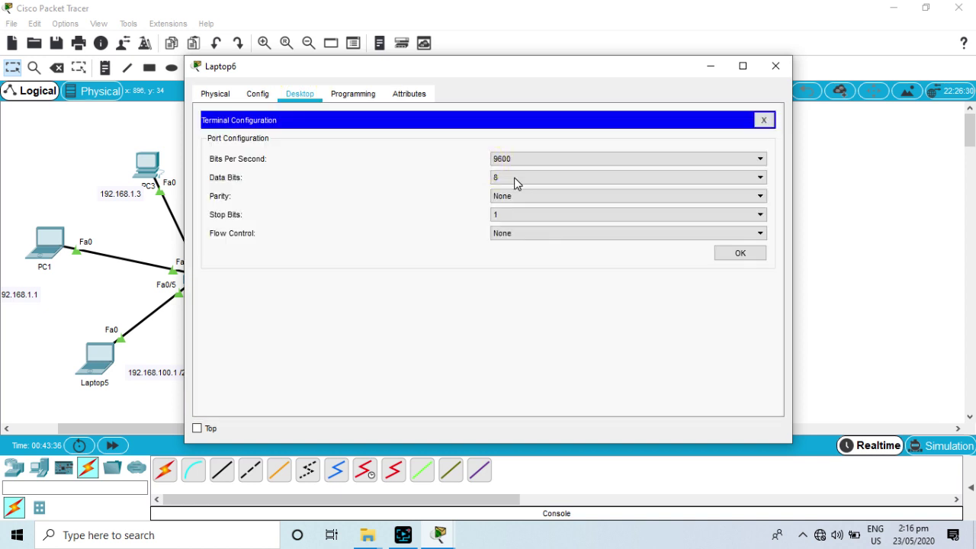
pyautogui.click(741, 253)
pyautogui.moveTo(513, 75); pyautogui.dragTo(669, 281)
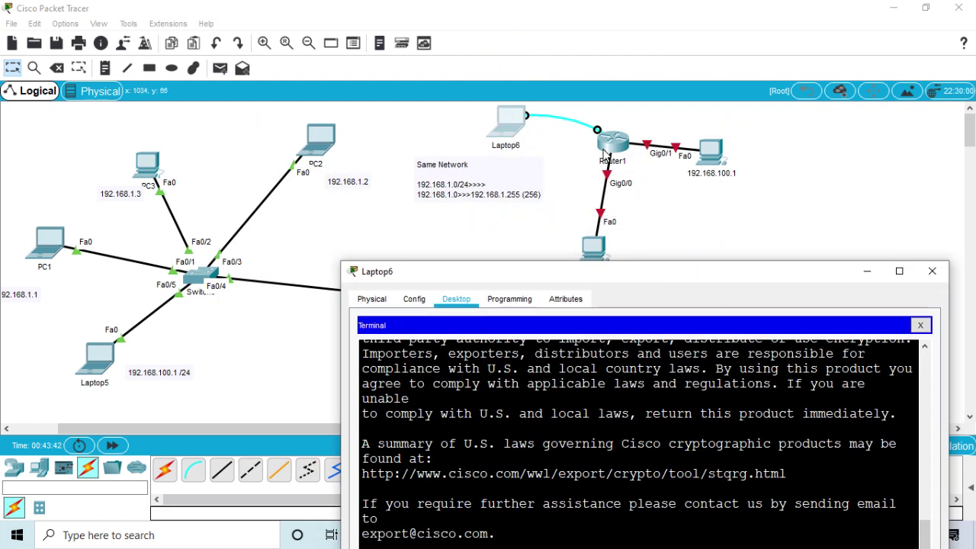
pyautogui.click(932, 271)
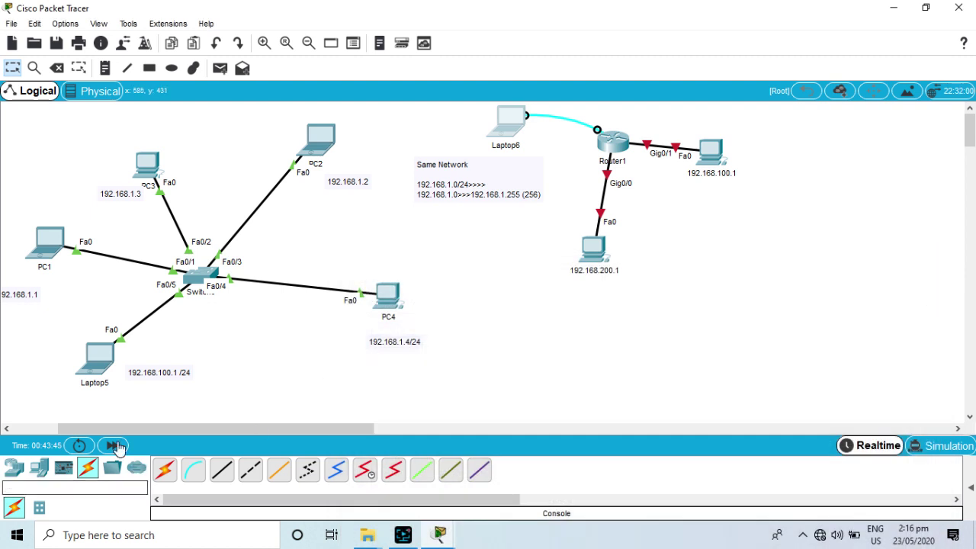
# Step: Delete the laptop attached to Router1's console port and return to selection mode
pyautogui.click(58, 68)
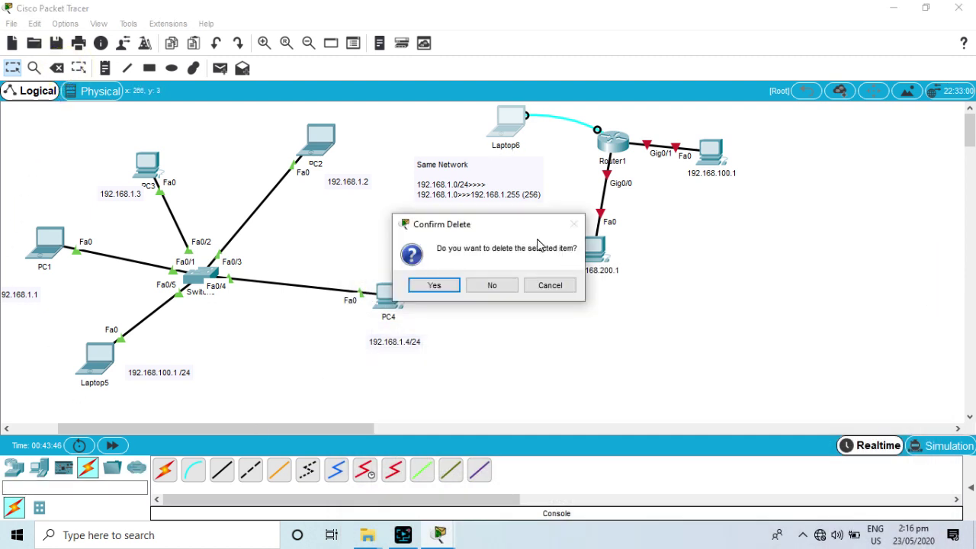
pyautogui.click(495, 286)
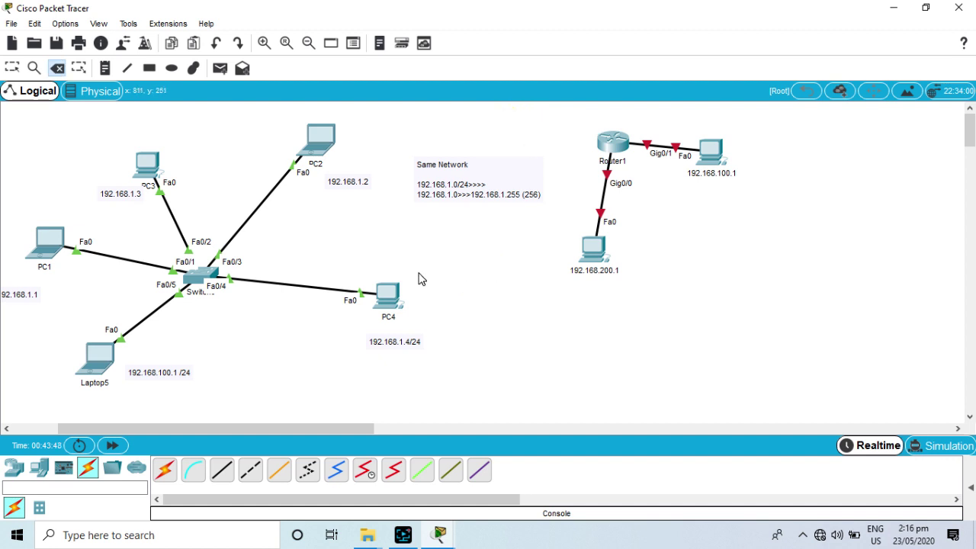
pyautogui.click(11, 68)
# Step: Open Router1's command line, decline the initial configuration dialog with n, and move the window clear of the router topology
pyautogui.click(610, 143)
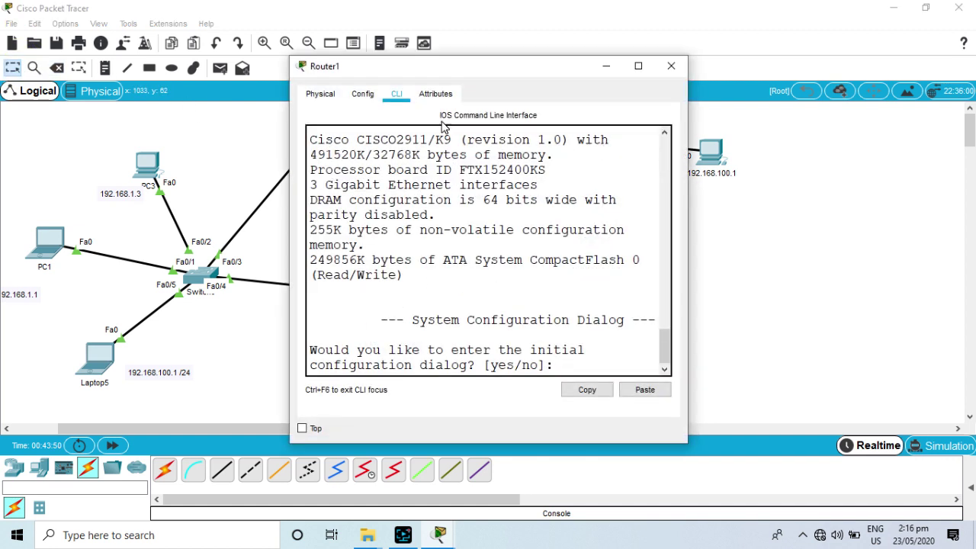
pyautogui.click(320, 94)
pyautogui.click(363, 94)
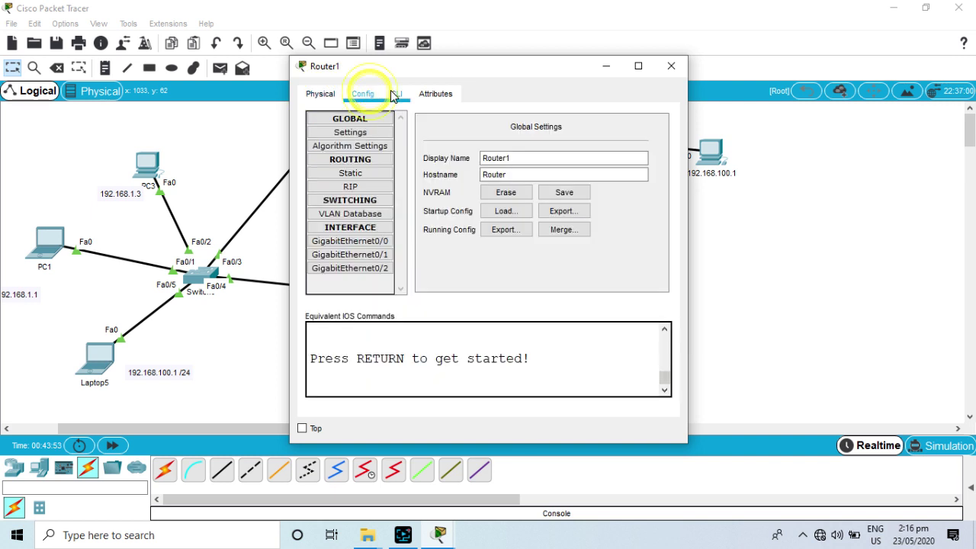
pyautogui.click(394, 94)
pyautogui.press('Return')
pyautogui.press('Return')
pyautogui.press('Return')
pyautogui.moveTo(477, 60); pyautogui.dragTo(276, 49)
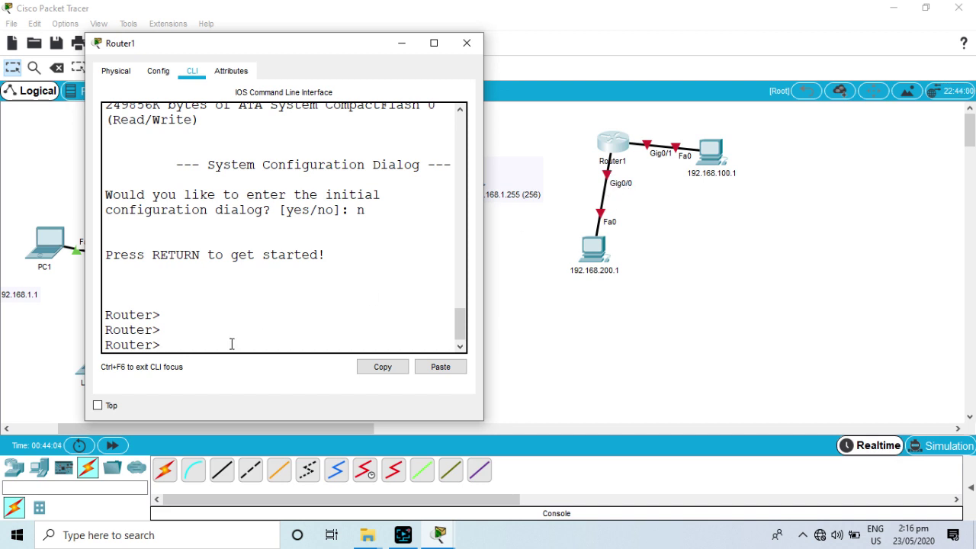
# Step: Enter privileged mode with en and global configuration mode with conf t on Router1
pyautogui.write('en')
pyautogui.press('Return')
pyautogui.write('conf t')
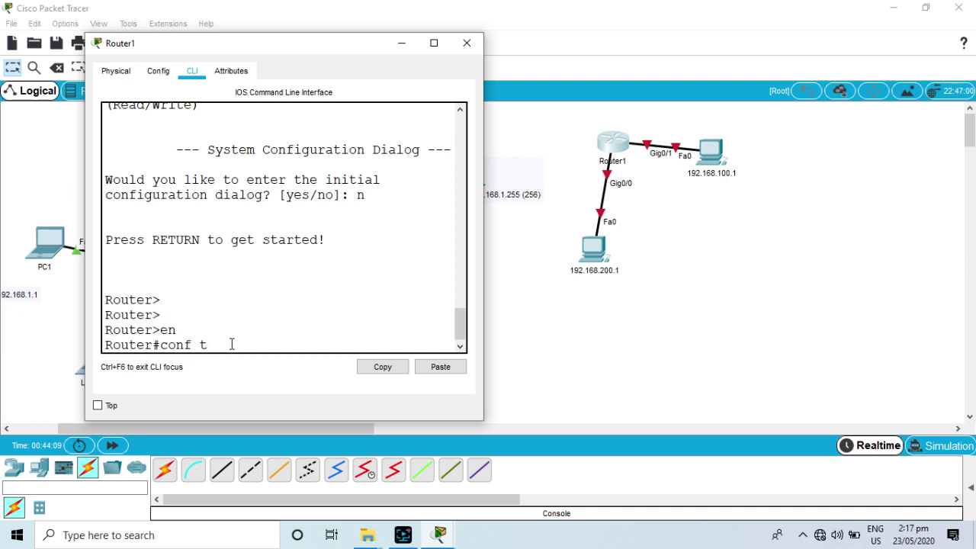
pyautogui.press('Return')
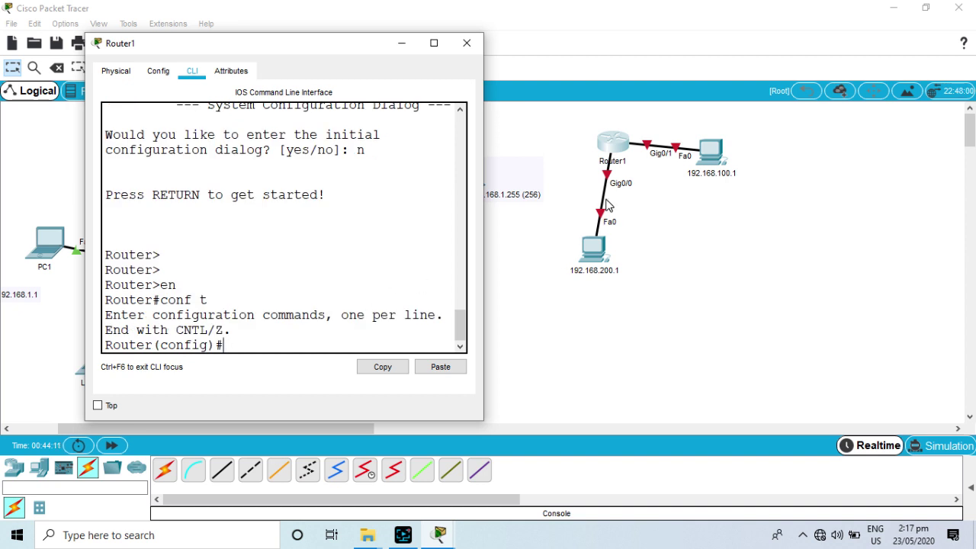
# Step: Assign IP address 192.168.200.2 with mask 255.255.255.0 to Router1's interface gig0/0
pyautogui.write('in')
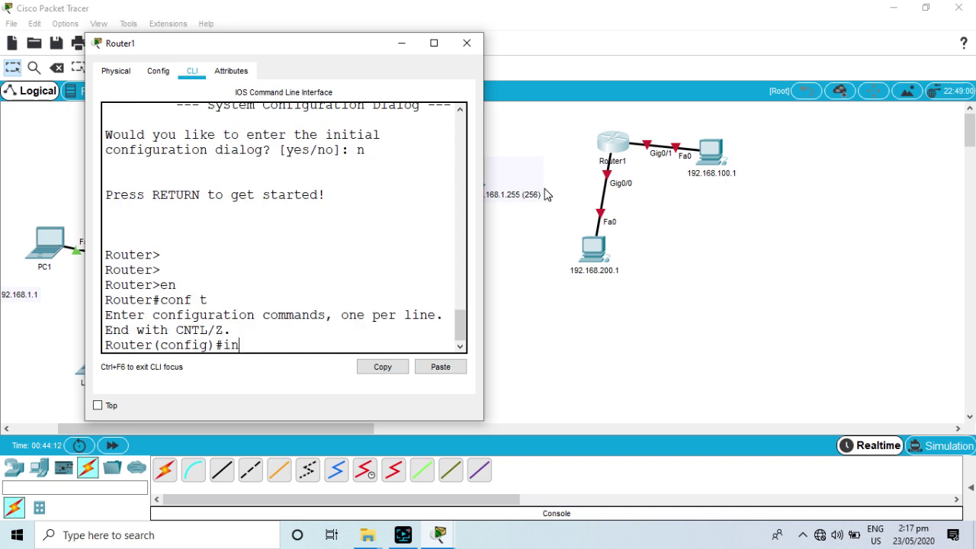
pyautogui.write('t gig0/0')
pyautogui.press('Return')
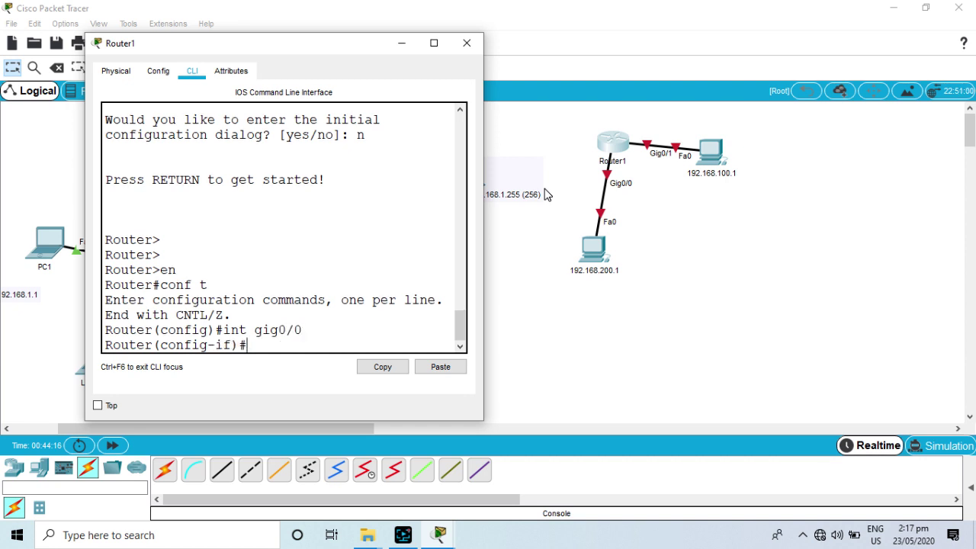
pyautogui.write('ip address')
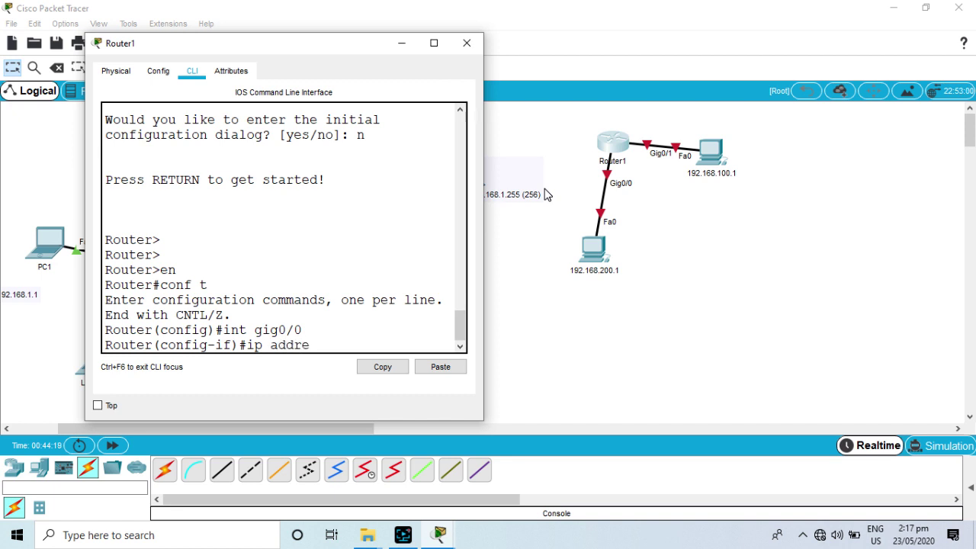
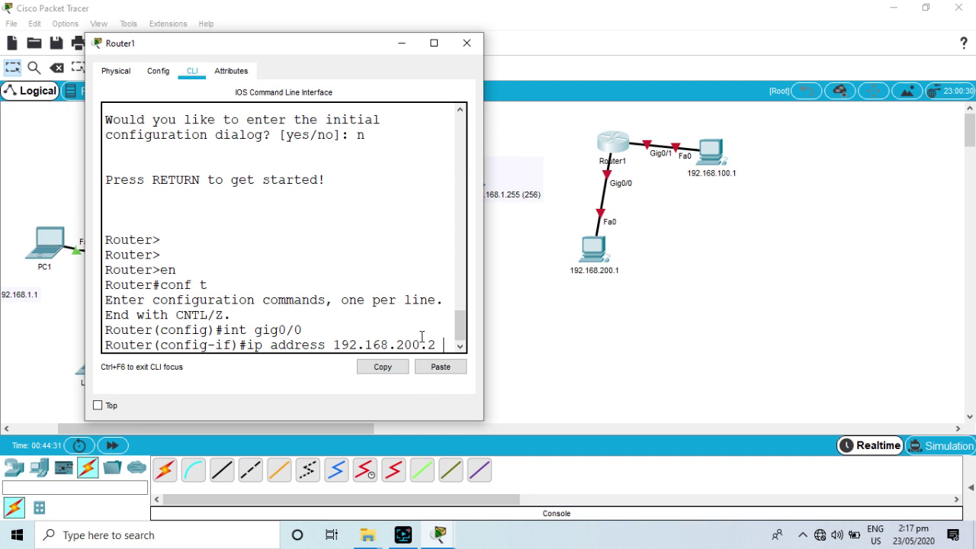
pyautogui.write('255.255.2555')
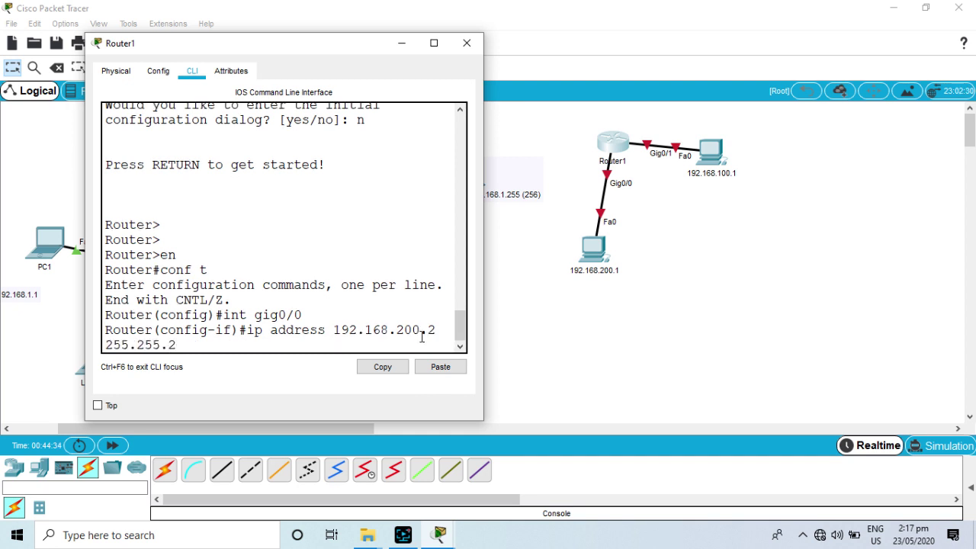
pyautogui.press('BackSpace')
pyautogui.write('.0')
pyautogui.press('Return')
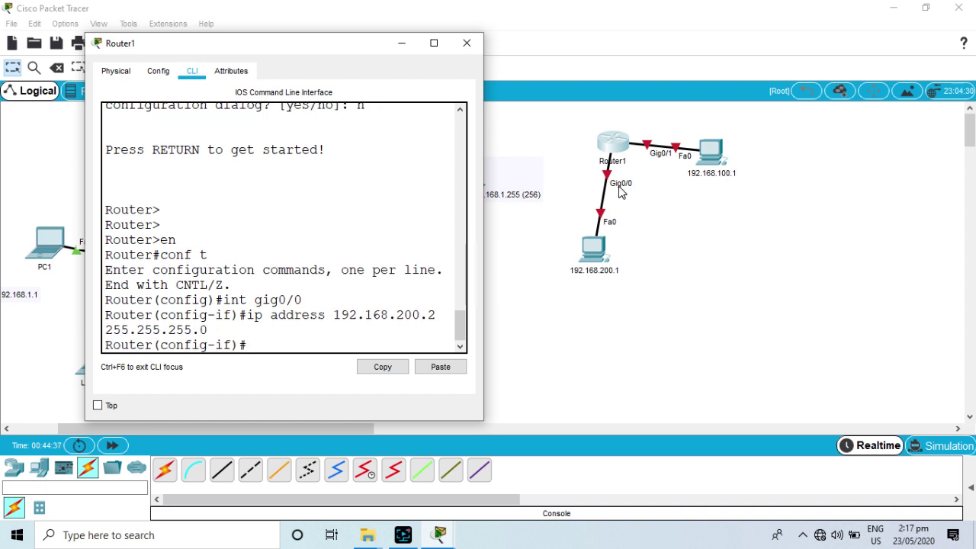
# Step: Enable Router1's interface gig0/0 with no shutdown and exit to global configuration mode
pyautogui.write('no shu')
pyautogui.press('Tab')
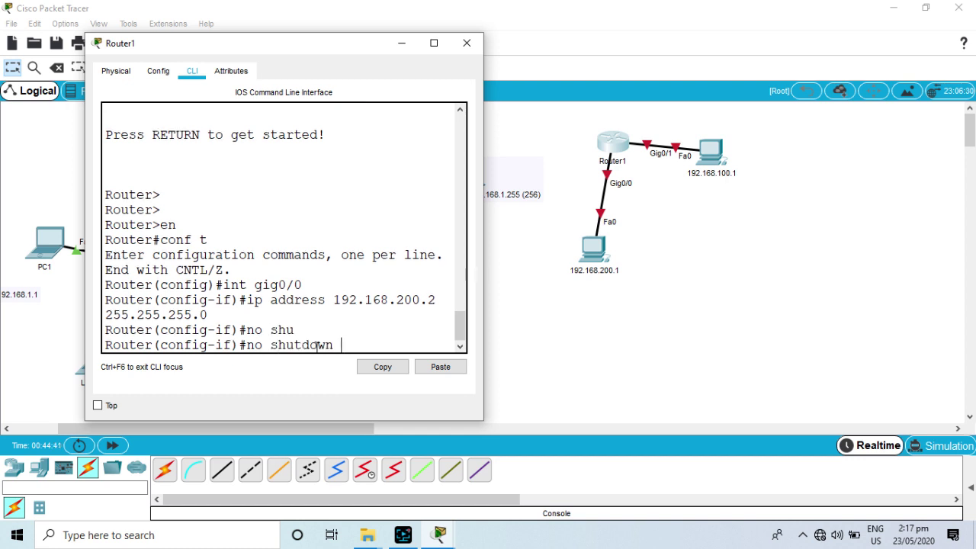
pyautogui.press('Return')
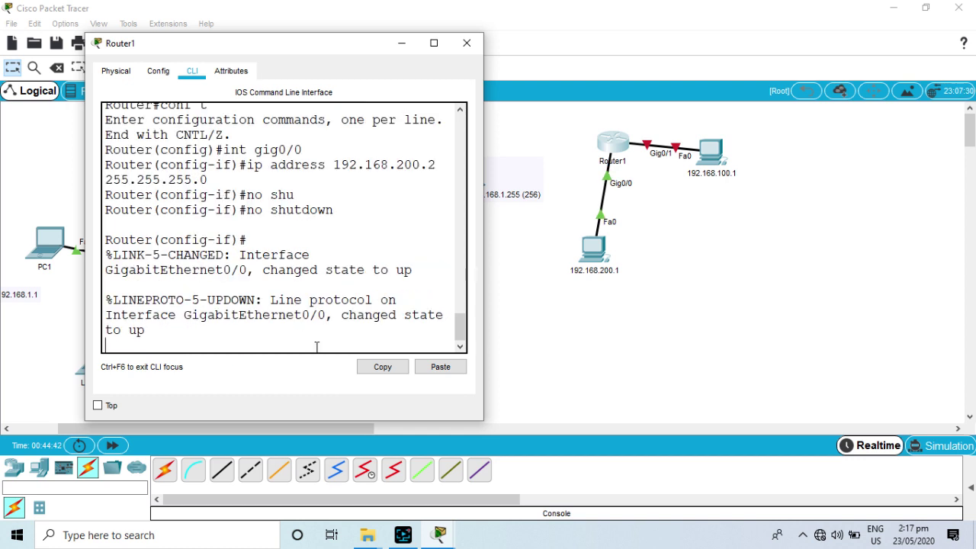
pyautogui.press('Return')
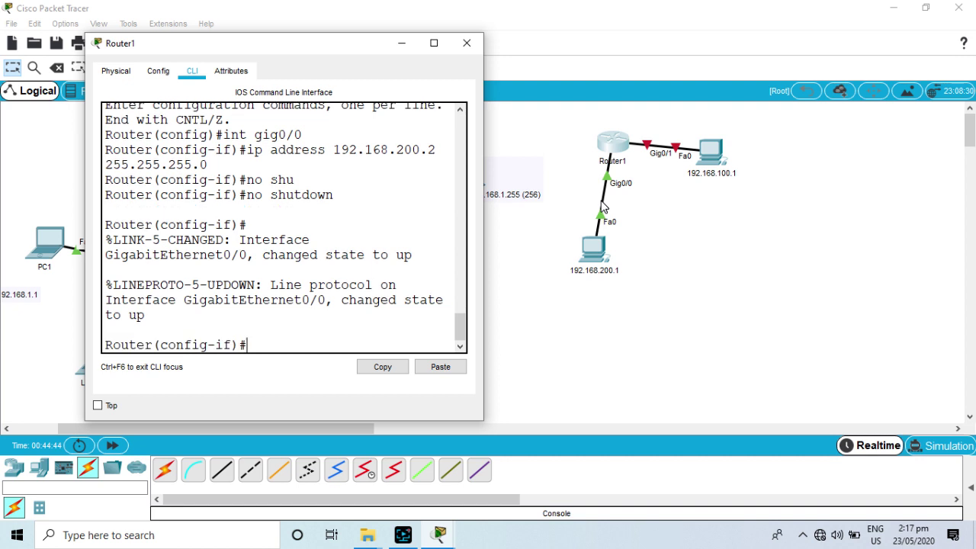
pyautogui.press('Return')
pyautogui.write('exit')
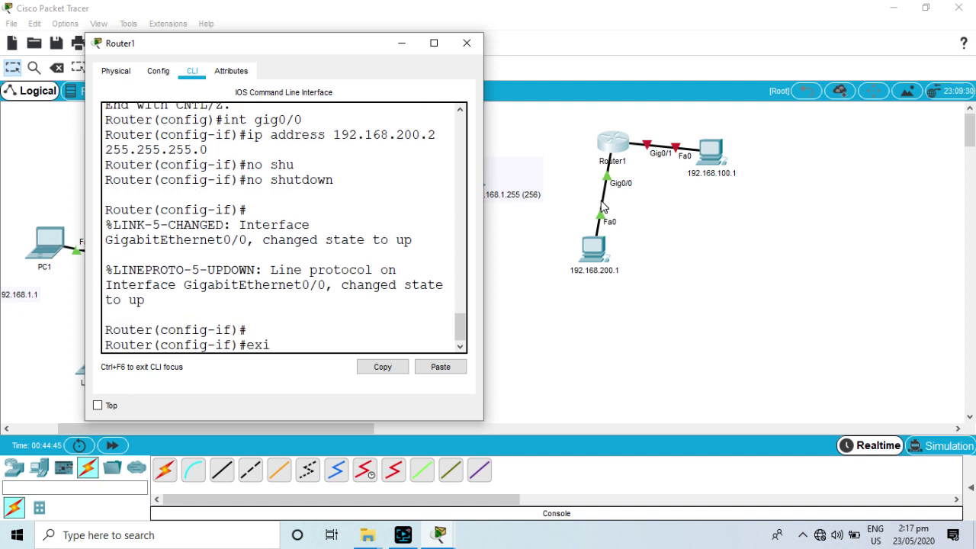
pyautogui.press('Return')
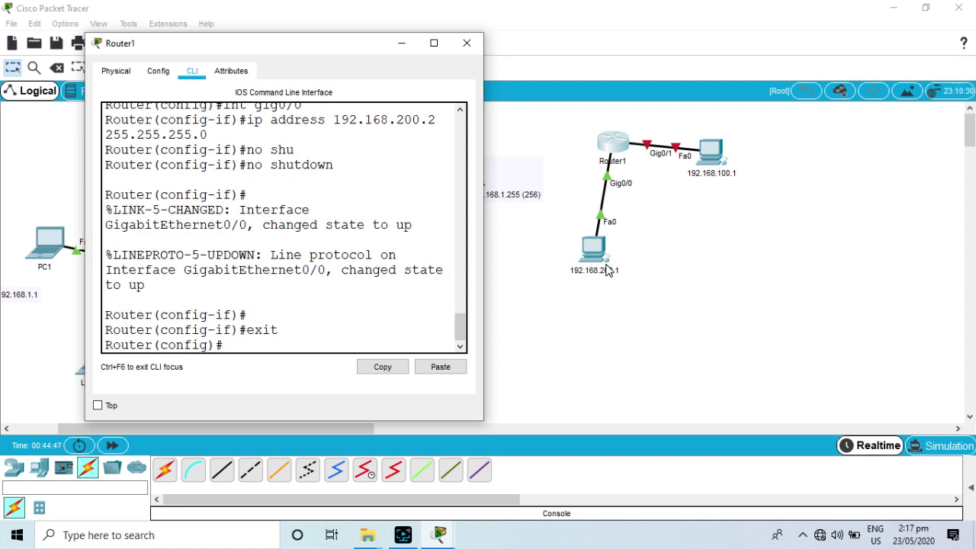
# Step: Bring Router1's command line back into view and enter interface configuration for gig0/1
pyautogui.click(568, 316)
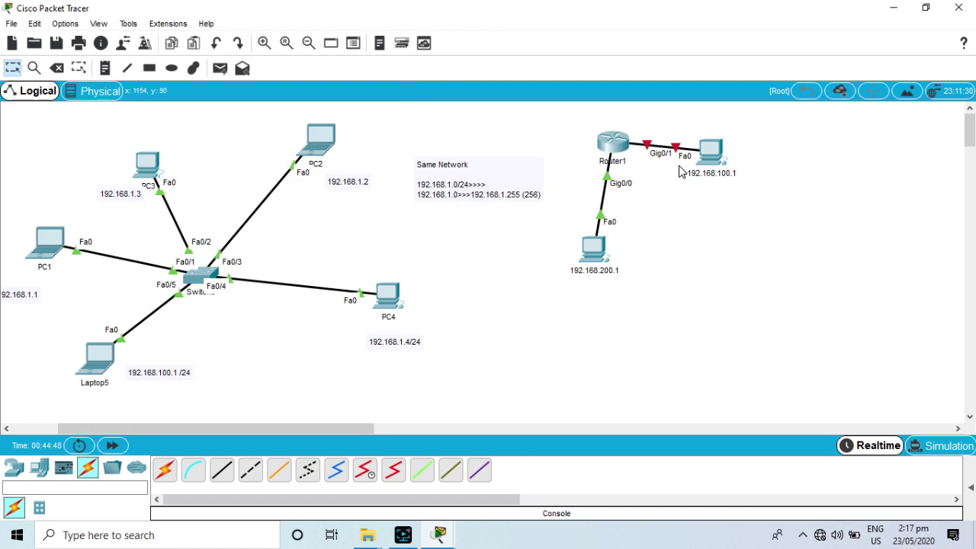
pyautogui.click(619, 145)
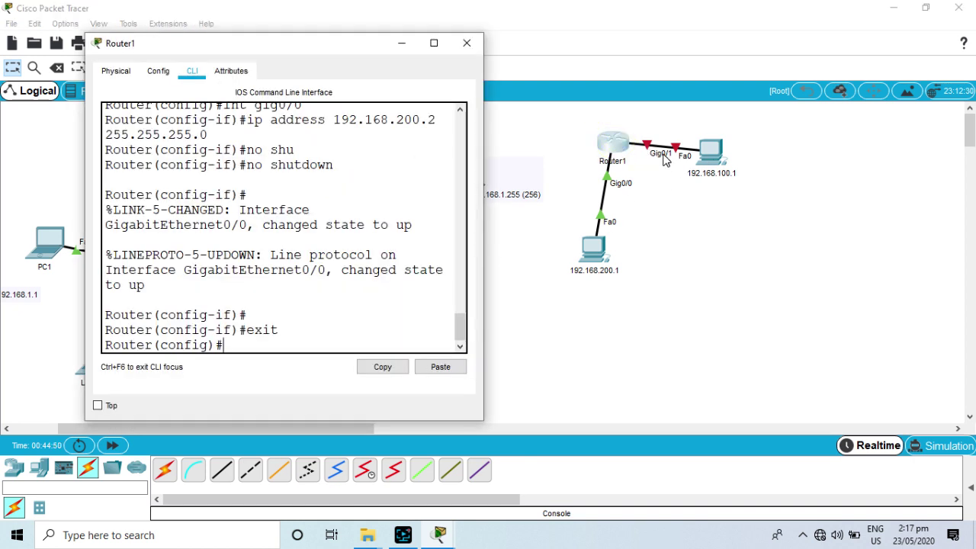
pyautogui.click(262, 343)
pyautogui.write('int gig0/1')
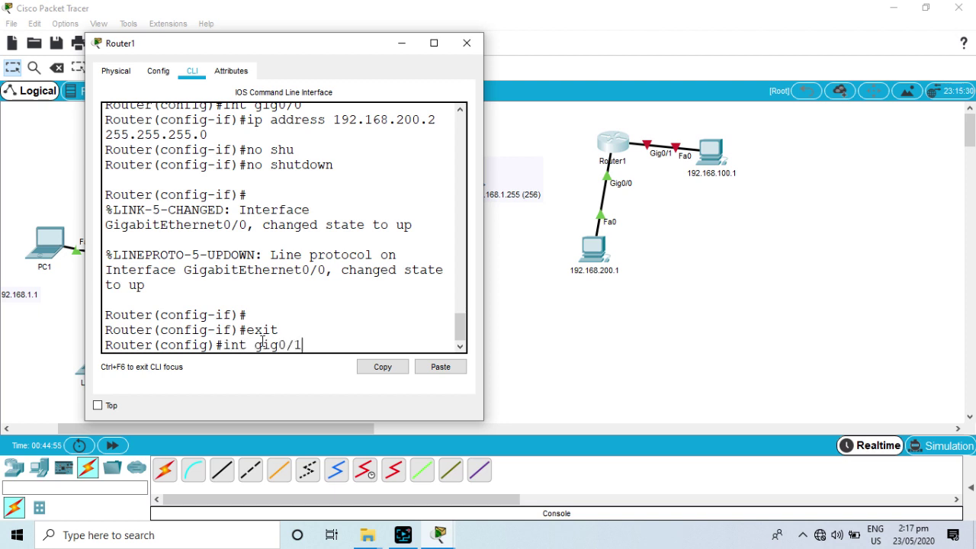
pyautogui.press('Return')
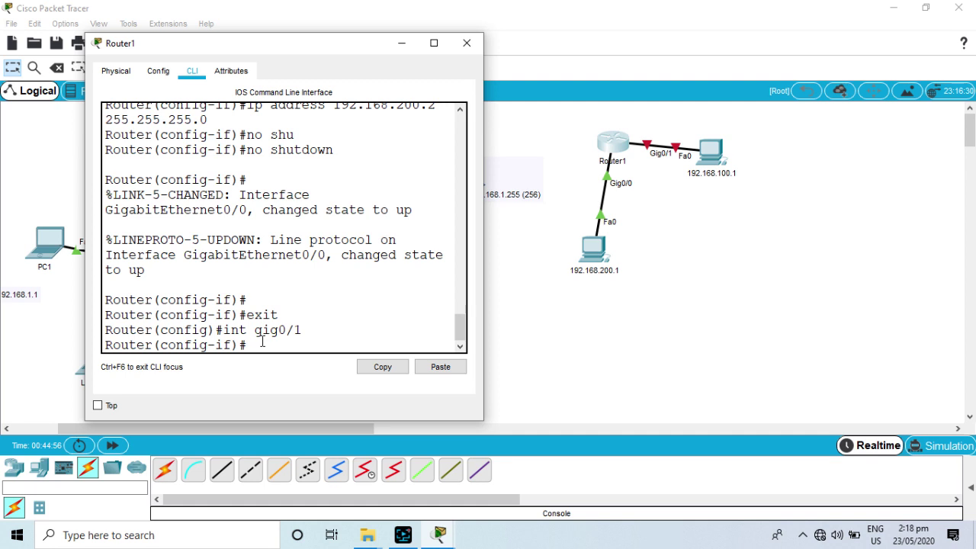
# Step: Assign IP address 192.168.100.2 with mask 255.255.255.0 to Router1's interface gig0/1
pyautogui.write('ip add')
pyautogui.press('Tab')
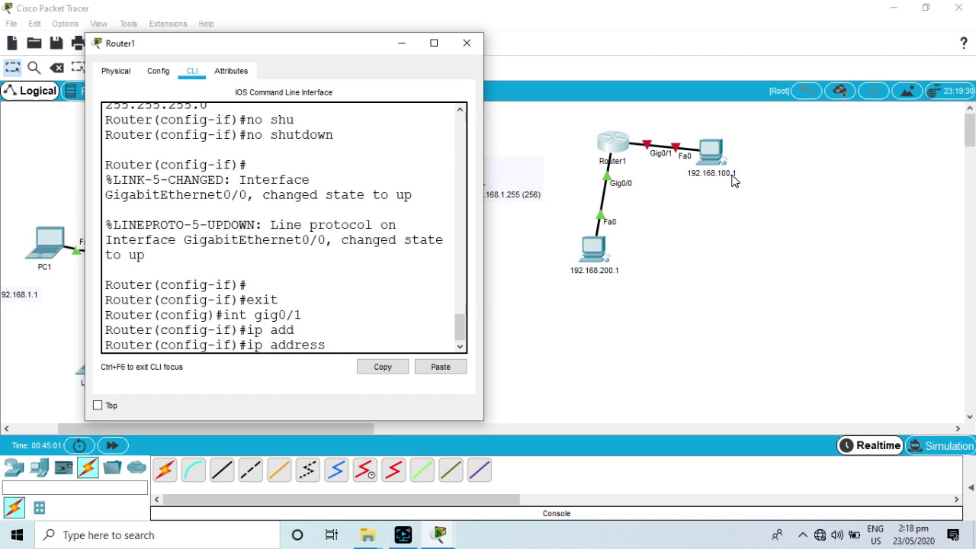
pyautogui.write('192.168.100.2')
pyautogui.press('Return')
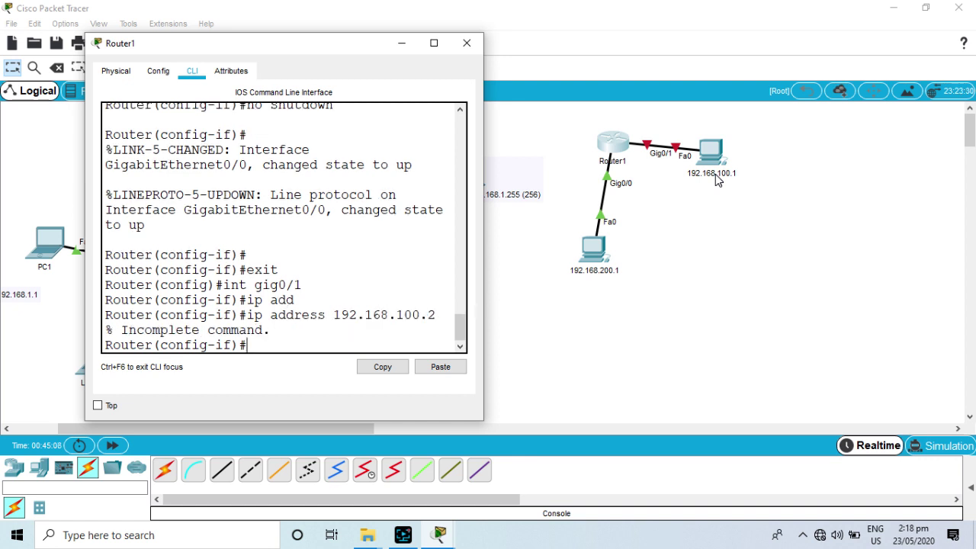
pyautogui.press('Up')
pyautogui.write('2')
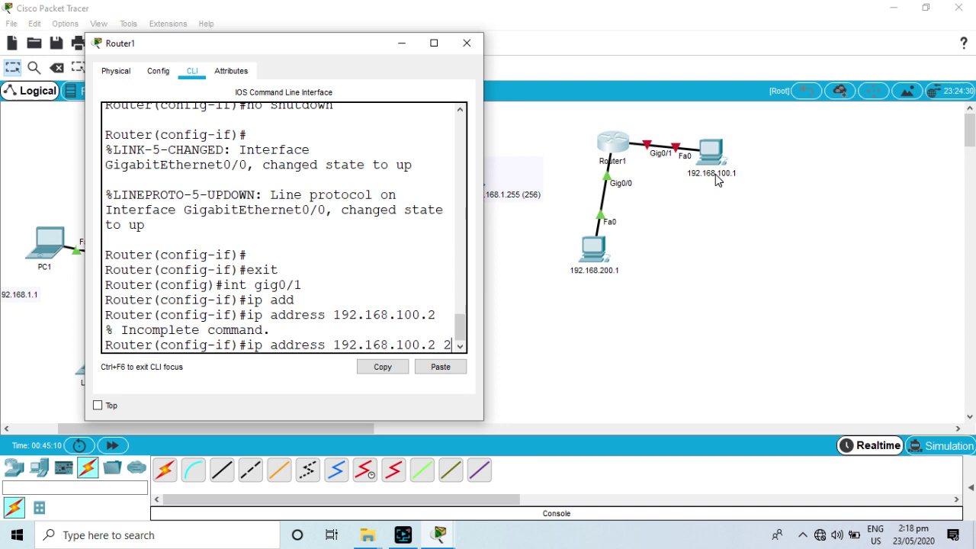
pyautogui.write('55.255.255.')
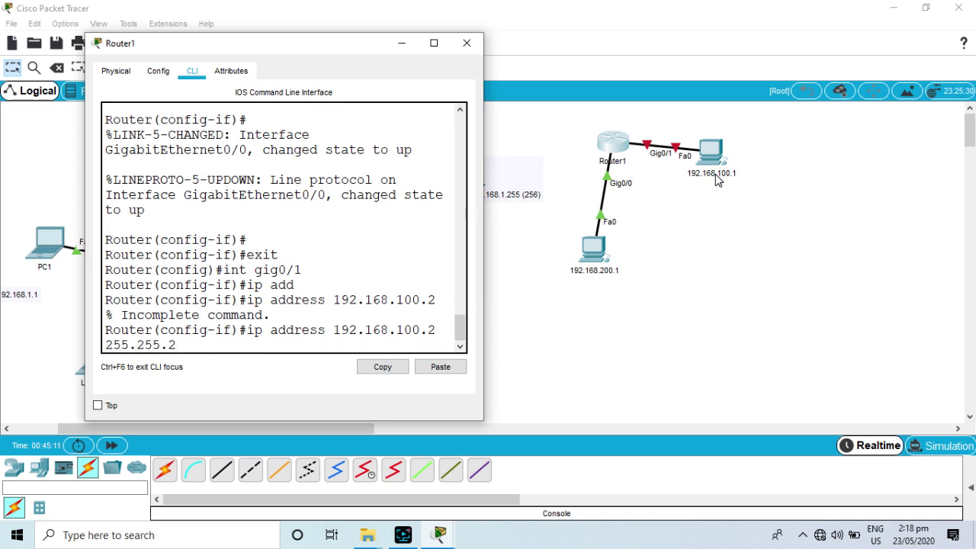
pyautogui.write('0')
pyautogui.press('Return')
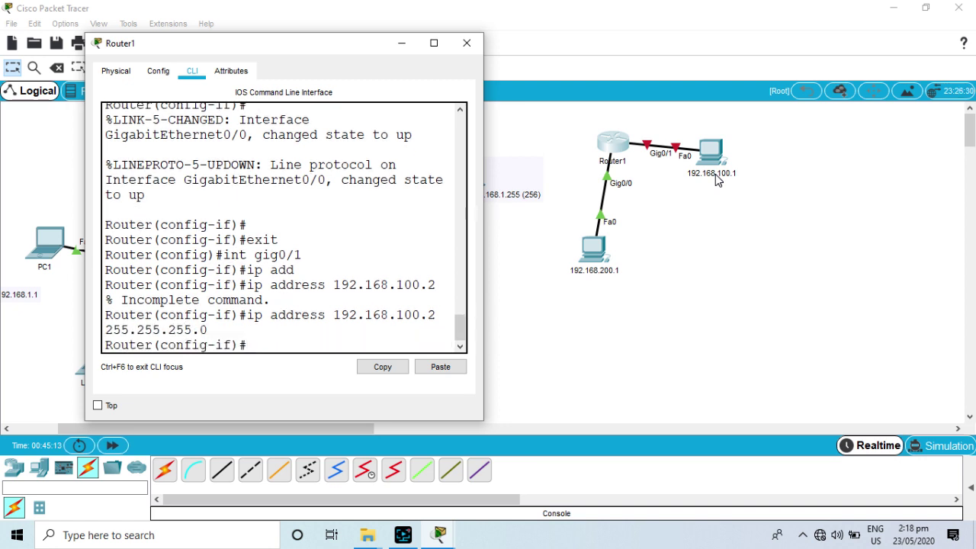
# Step: Enable Router1's interface gig0/1 with the no shutdown command
pyautogui.write('no sh')
pyautogui.press('Tab')
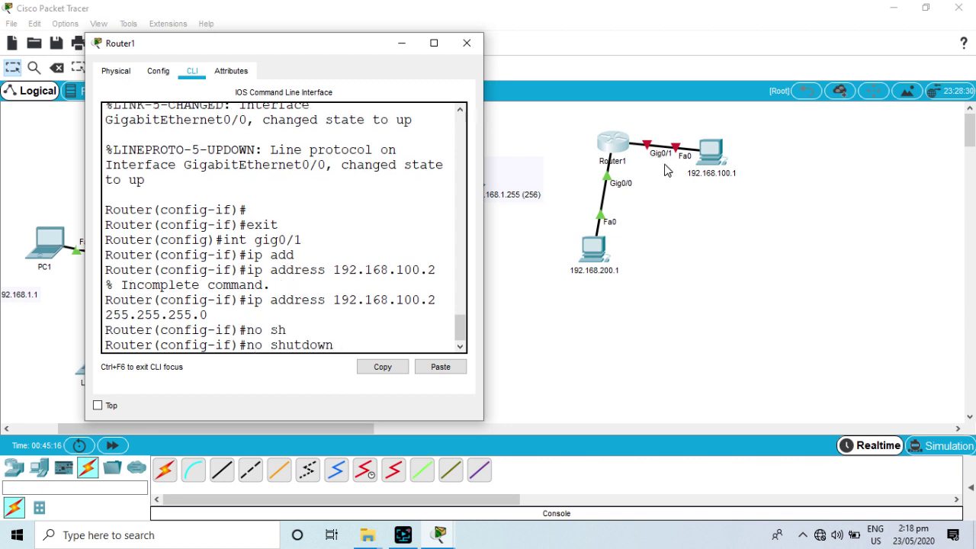
pyautogui.press('Return')
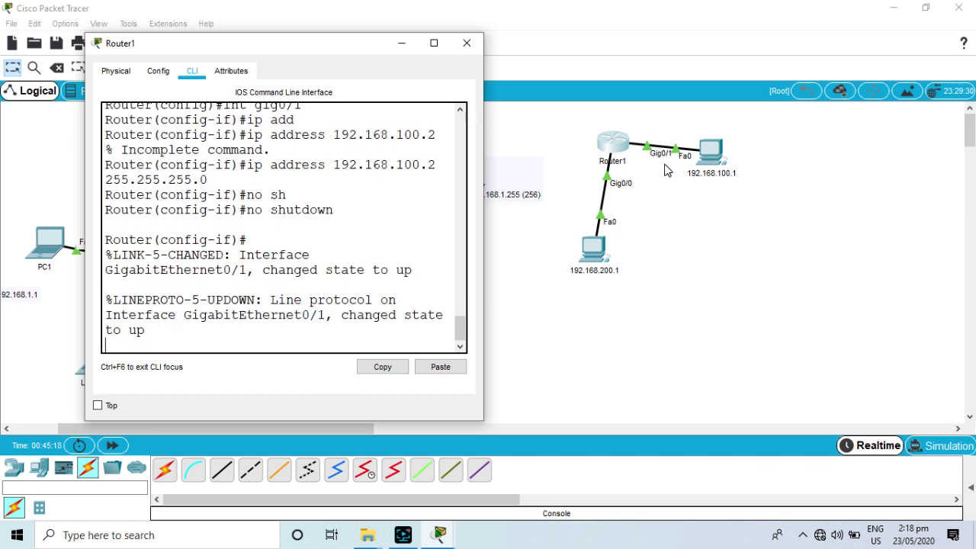
# Step: Leave Router1's configuration mode with end and close the console session with exit
pyautogui.write('ex')
pyautogui.press('BackSpace')
pyautogui.write('nd')
pyautogui.press('Return')
pyautogui.write('exit')
pyautogui.press('Return')
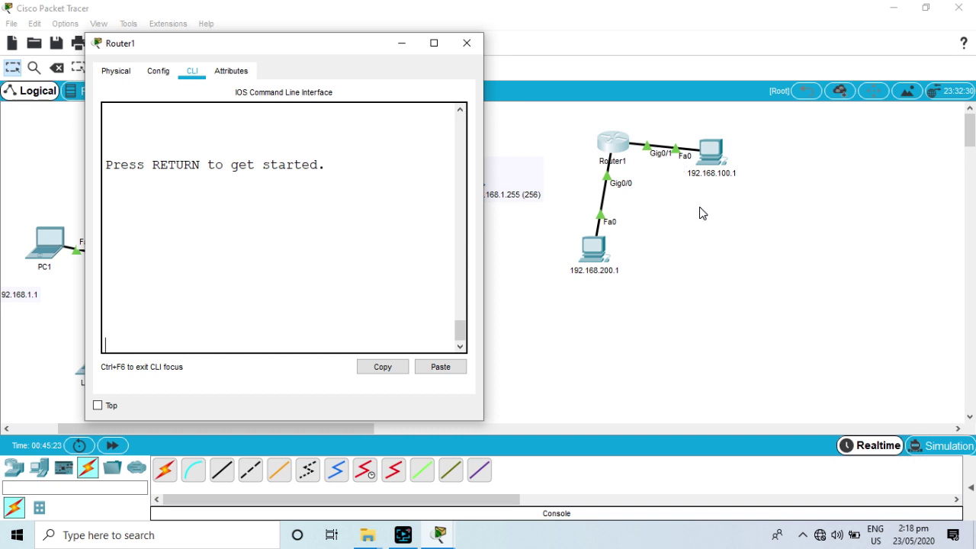
# Step: Open the command prompt of the PC labelled 192.168.200.1 and repeat the ping to 192.168.100.1
pyautogui.click(717, 277)
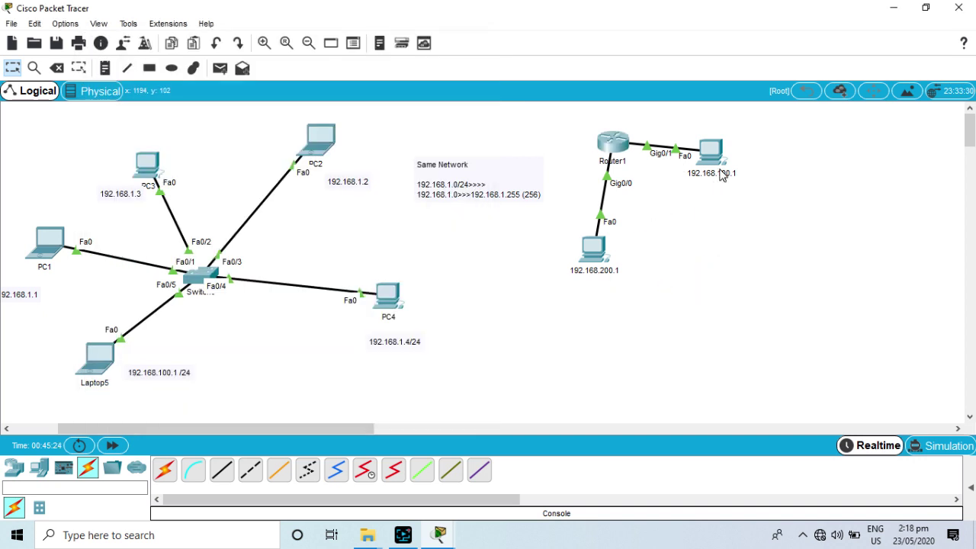
pyautogui.click(593, 248)
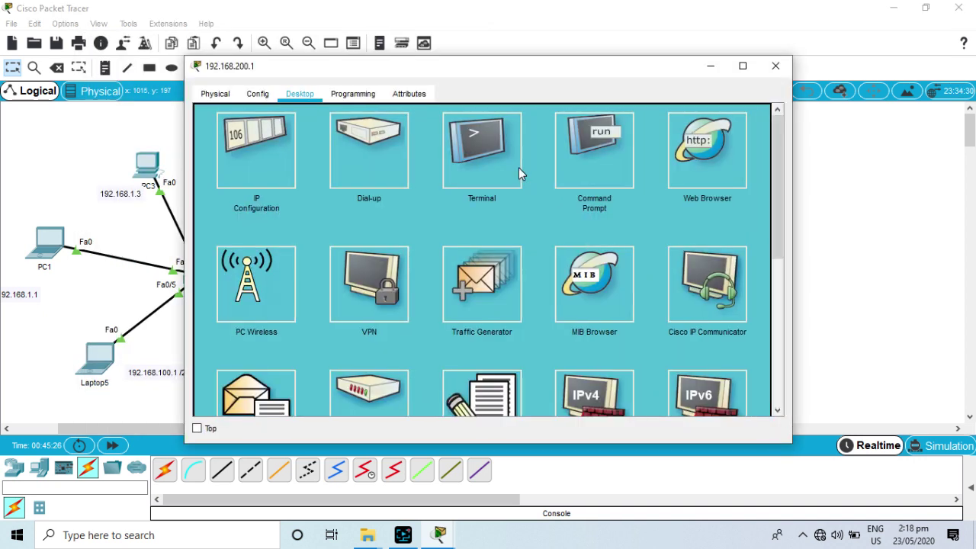
pyautogui.click(588, 148)
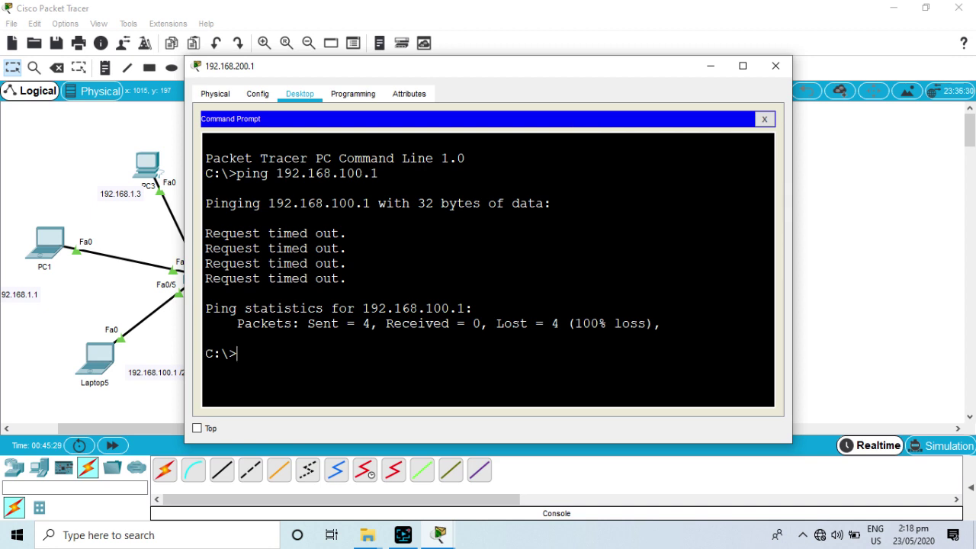
pyautogui.press('Up')
pyautogui.press('Return')
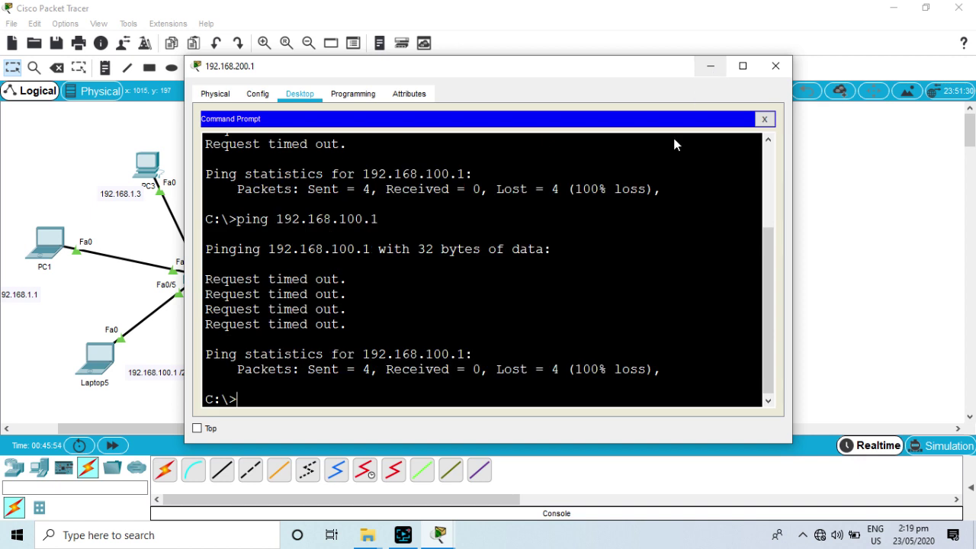
# Step: Ping Router1's gig0/0 address 192.168.200.2 from the PC labelled 192.168.200.1
pyautogui.write('ping 192.16')
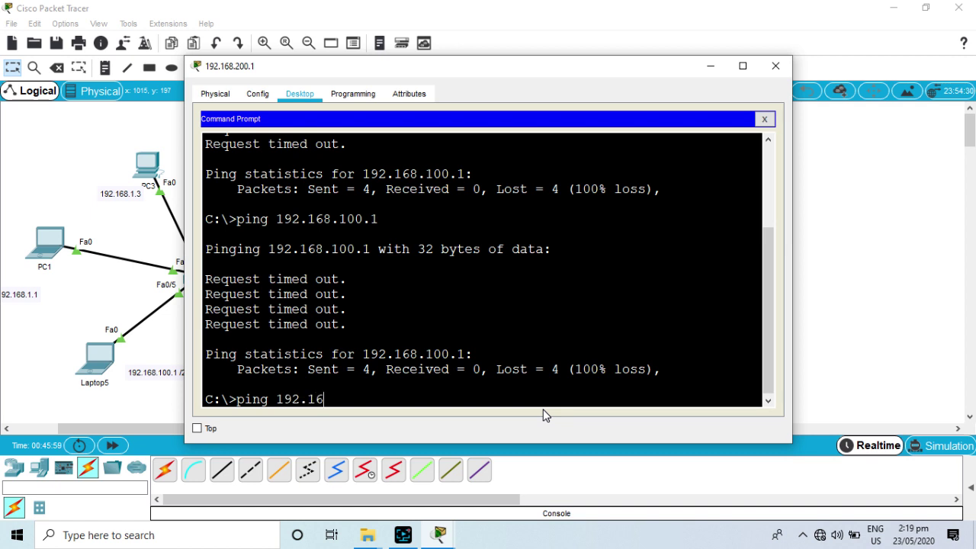
pyautogui.write('8.200.2')
pyautogui.press('Return')
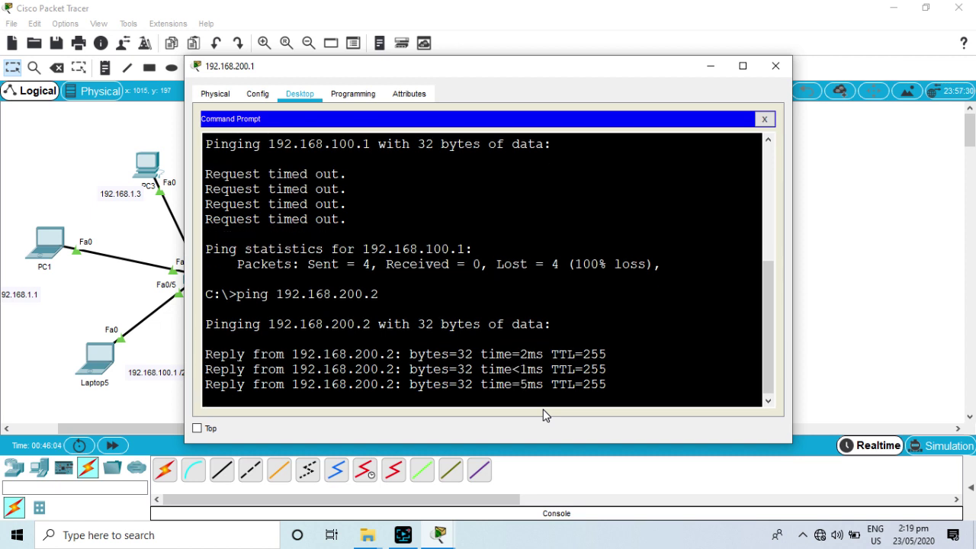
# Step: Ping Router1's gig0/1 address 192.168.100.2 from the same PC and move its window clear of the router topology
pyautogui.press('Up')
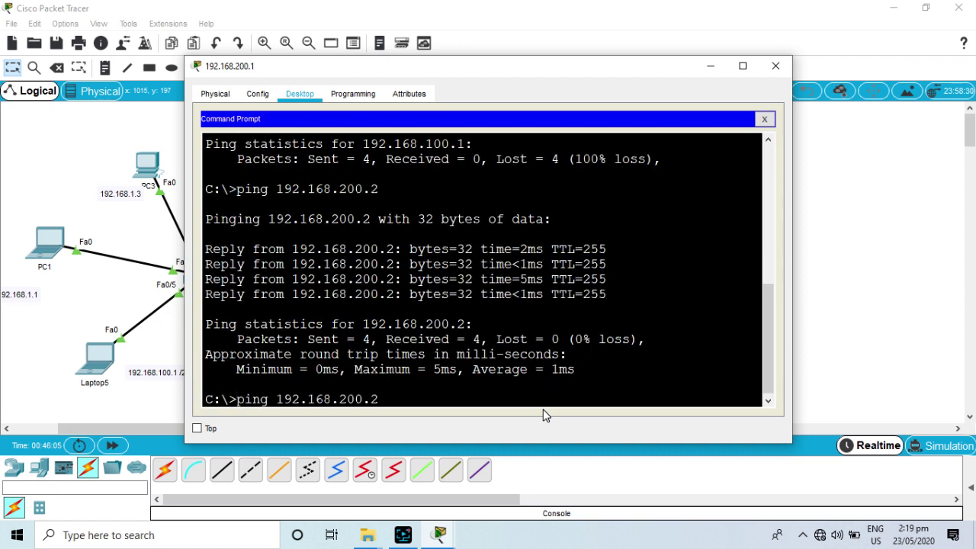
pyautogui.press('BackSpace')
pyautogui.press('BackSpace')
pyautogui.press('BackSpace')
pyautogui.press('BackSpace')
pyautogui.press('BackSpace')
pyautogui.write('100.2')
pyautogui.press('Return')
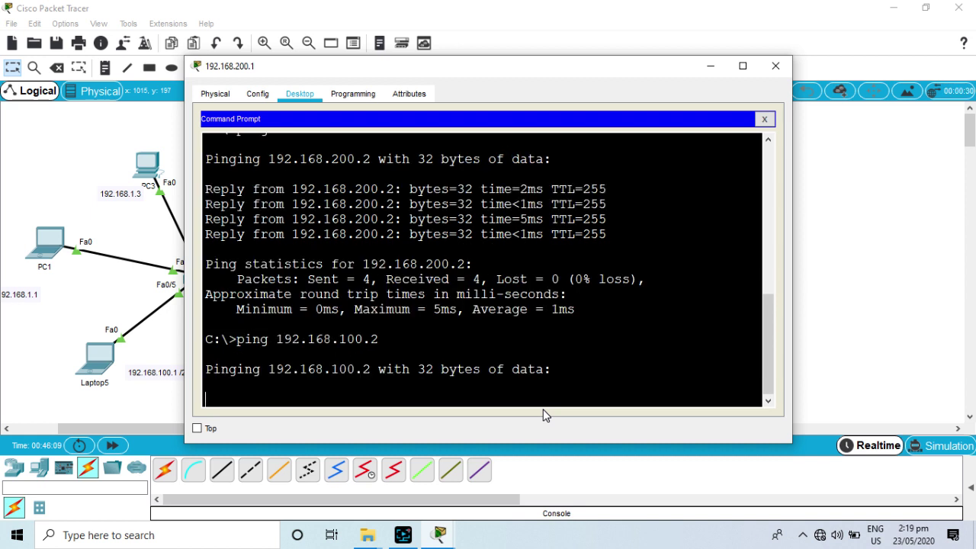
pyautogui.moveTo(625, 69); pyautogui.dragTo(392, 56)
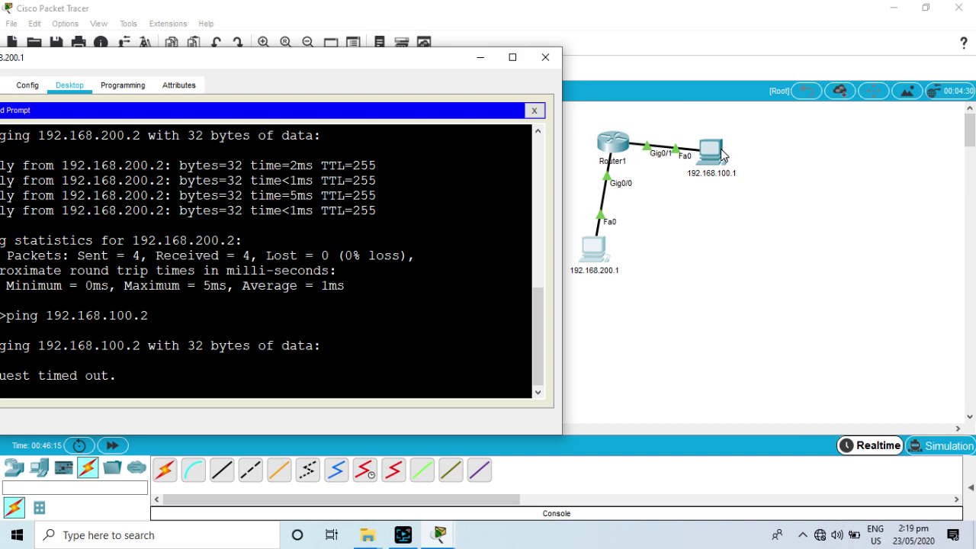
pyautogui.click(615, 141)
pyautogui.click(467, 43)
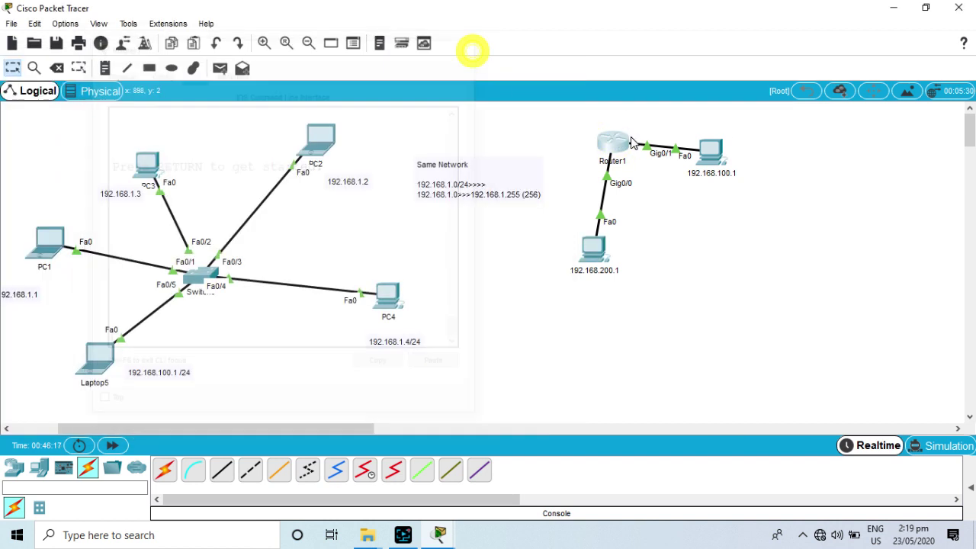
pyautogui.moveTo(619, 141)
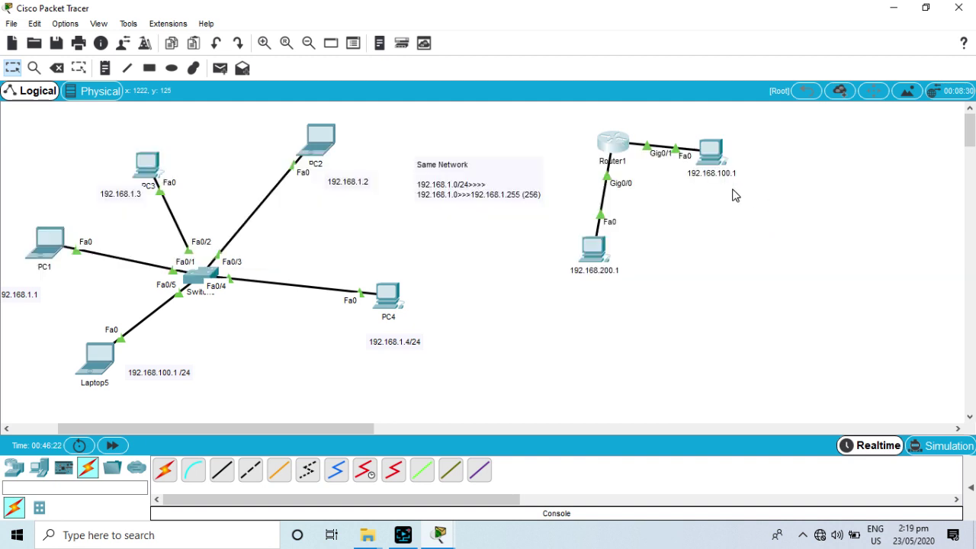
# Step: Open the command prompt of the PC labelled 192.168.100.1 and ping Router1's gig0/1 address 192.168.100.2
pyautogui.click(711, 156)
pyautogui.click(576, 176)
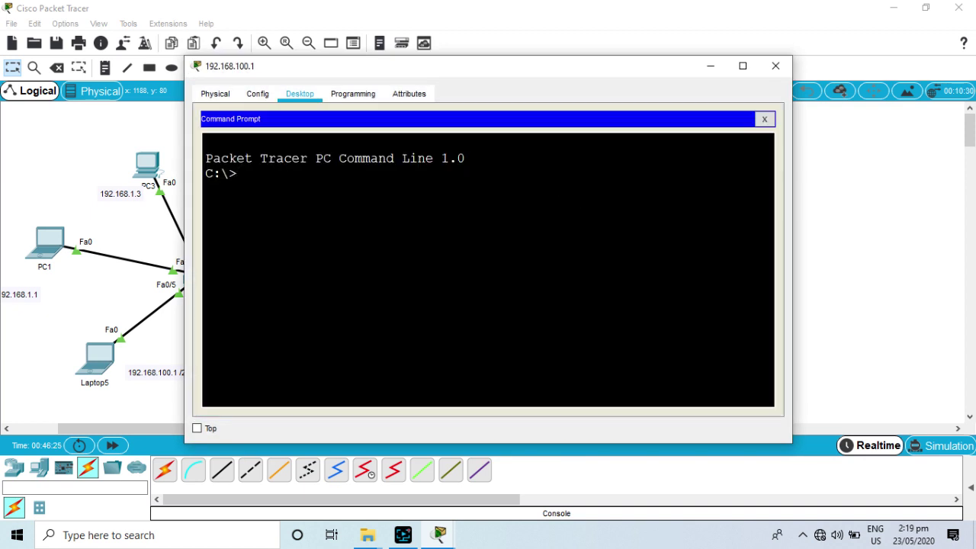
pyautogui.write('ping 192.168.100.2')
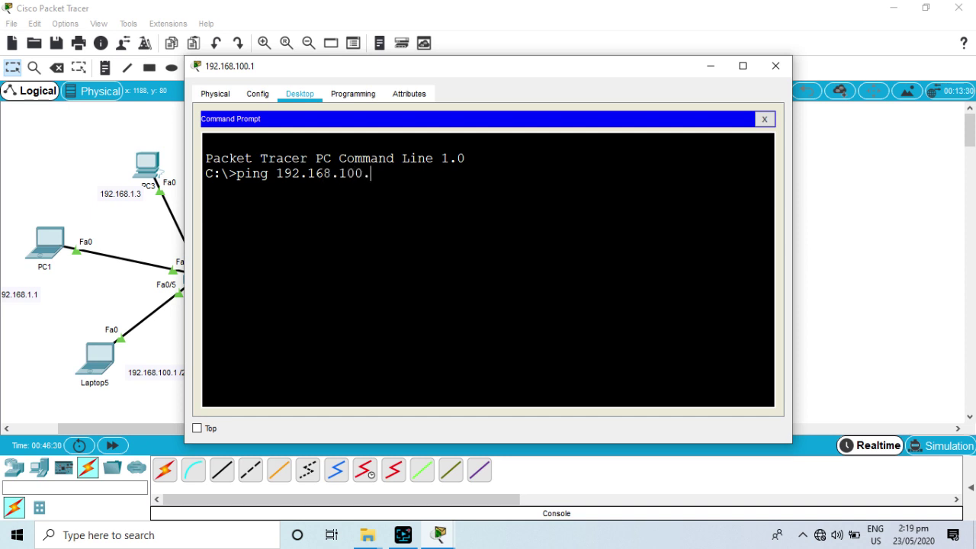
pyautogui.press('Return')
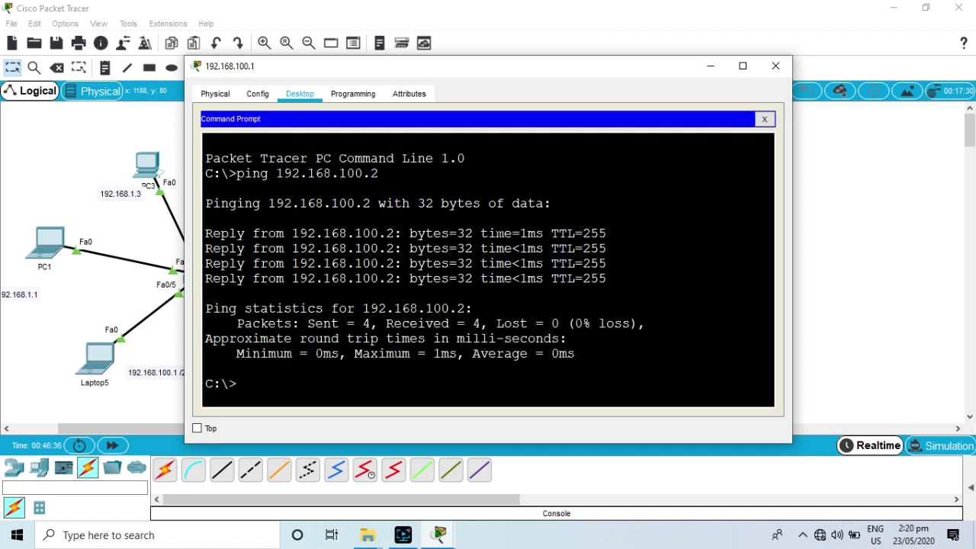
# Step: Ping Router1's gig0/0 address 192.168.200.2 from the PC labelled 192.168.100.1 and move its window to uncover the router
pyautogui.press('Up')
pyautogui.press('BackSpace')
pyautogui.press('BackSpace')
pyautogui.press('BackSpace')
pyautogui.press('BackSpace')
pyautogui.press('BackSpace')
pyautogui.write('200.1')
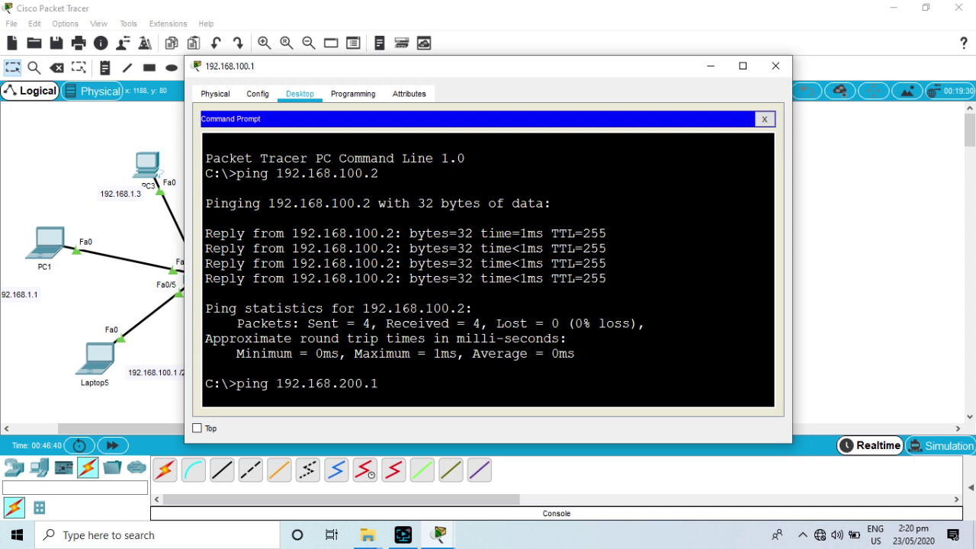
pyautogui.press('BackSpace')
pyautogui.write('2')
pyautogui.press('Return')
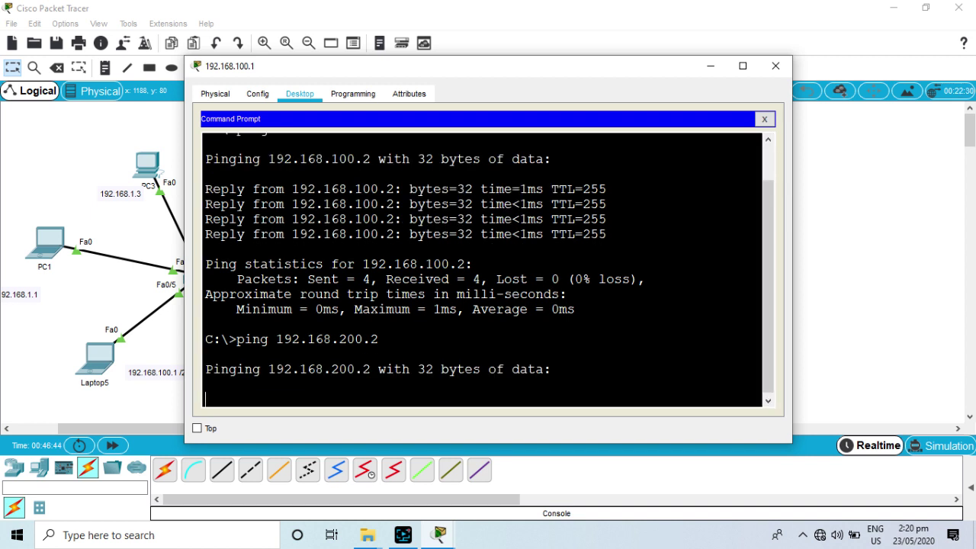
pyautogui.moveTo(593, 88); pyautogui.dragTo(601, 207)
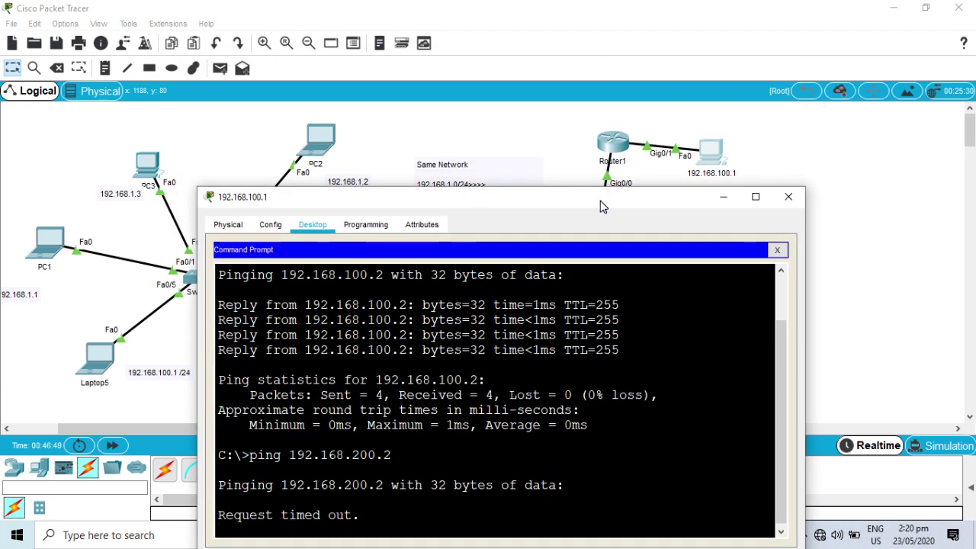
pyautogui.moveTo(600, 201)
pyautogui.mouseDown()
pyautogui.moveTo(598, 217)
pyautogui.moveTo(598, 186)
pyautogui.mouseUp()
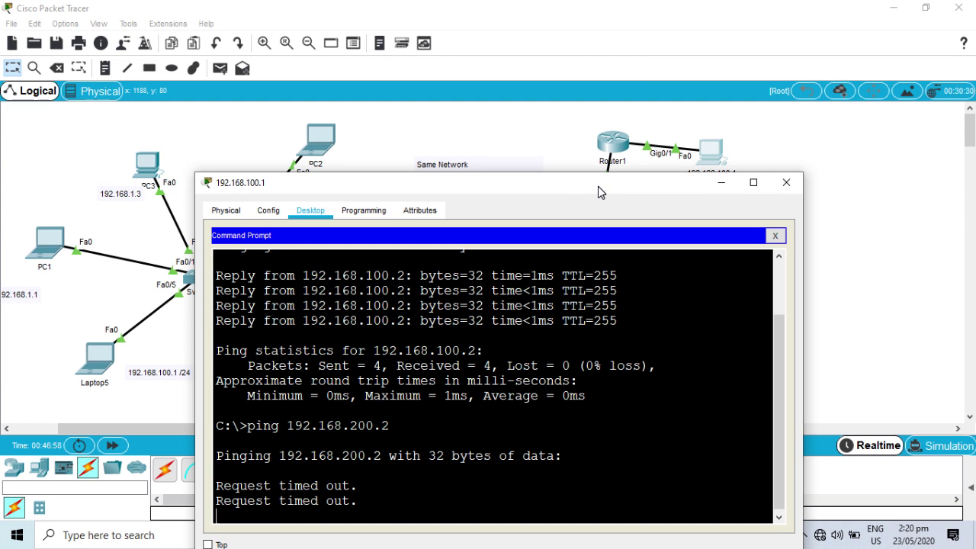
# Step: Close the window of the PC labelled 192.168.100.1, open Router1's command line and enter privileged mode with en
pyautogui.moveTo(598, 186); pyautogui.dragTo(572, 176)
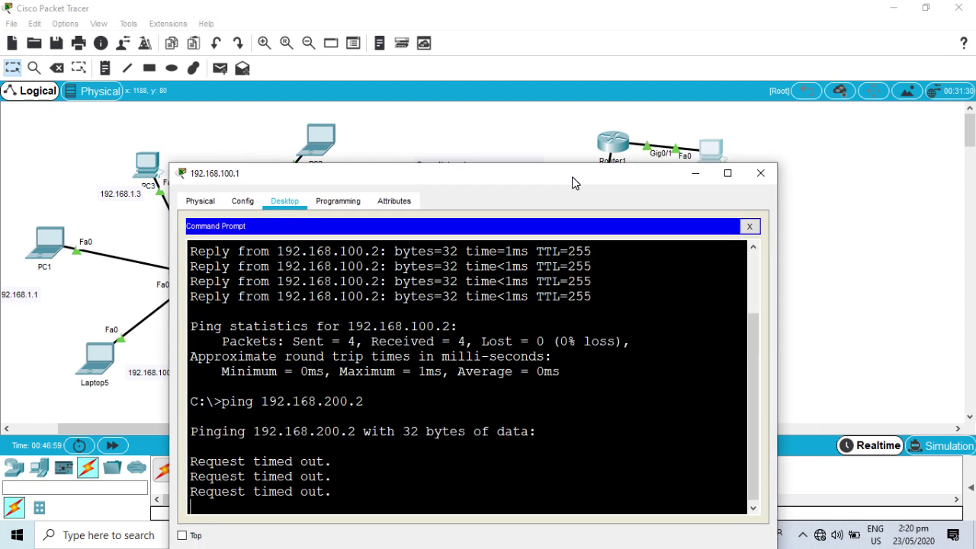
pyautogui.click(761, 173)
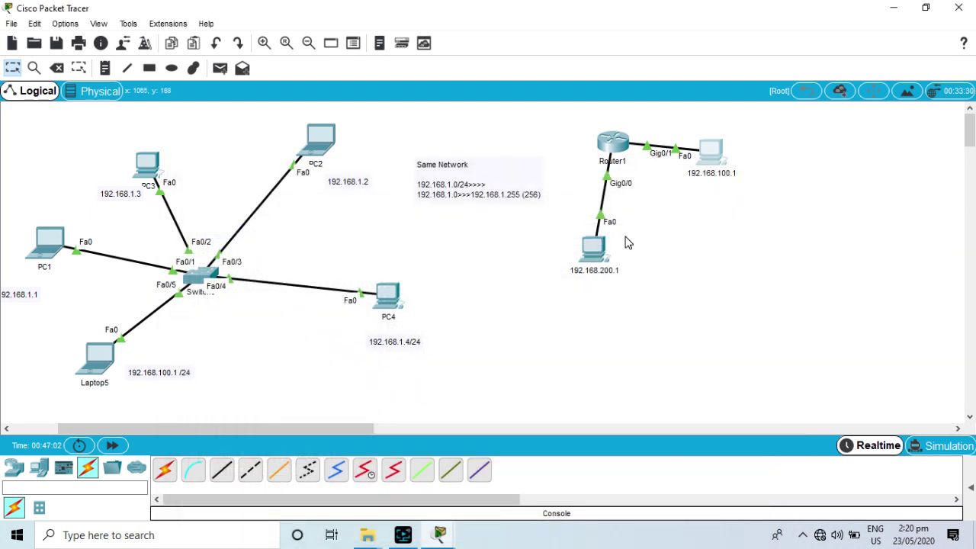
pyautogui.click(610, 143)
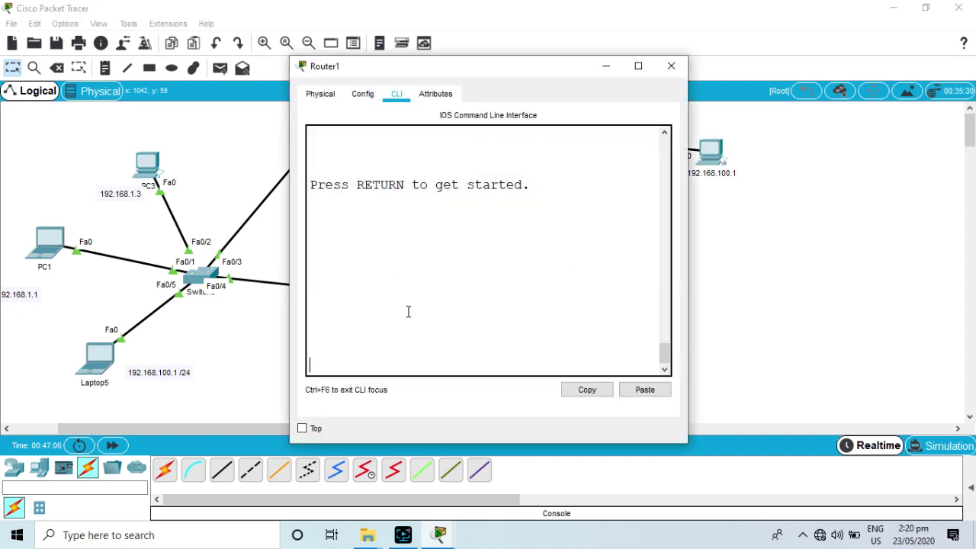
pyautogui.press('Return')
pyautogui.press('Return')
pyautogui.write('en')
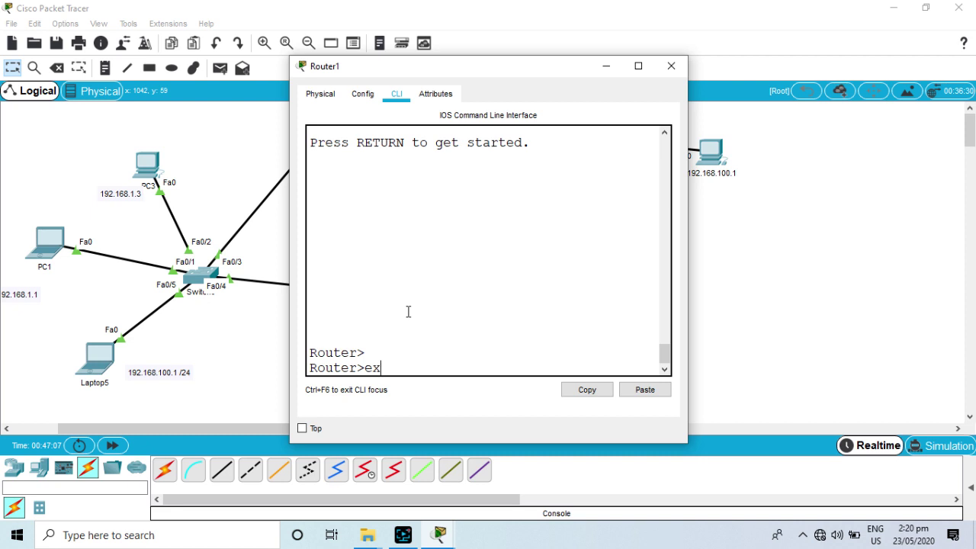
pyautogui.press('Return')
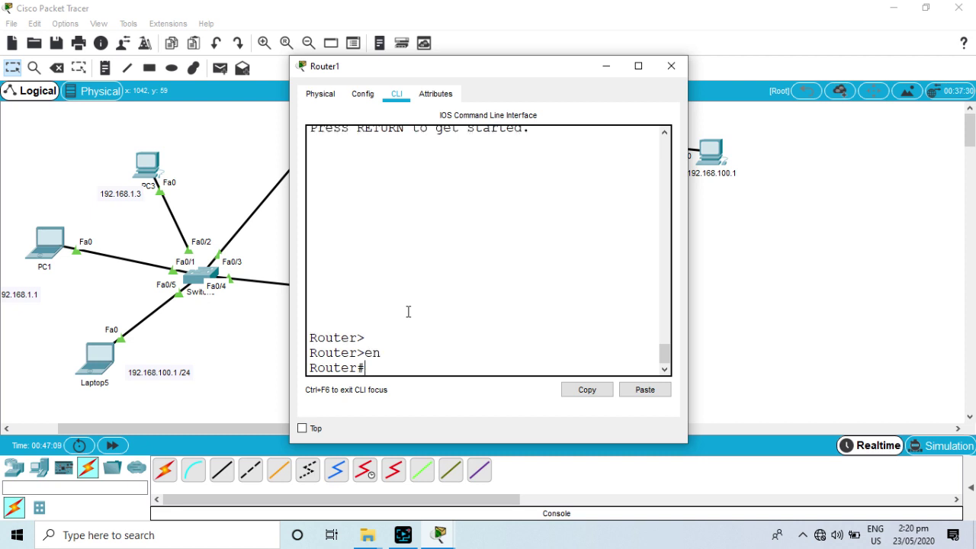
# Step: Run show ip interface brief on Router1 and examine the address and status of GigabitEthernet0/0 and GigabitEthernet0/1
pyautogui.write('sh')
pyautogui.press('Tab')
pyautogui.write('i[ int')
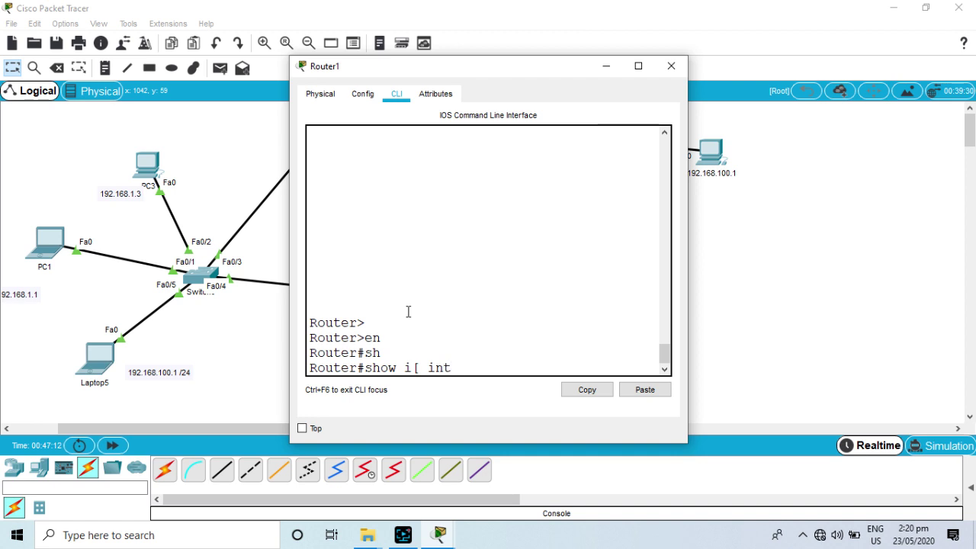
pyautogui.press('BackSpace')
pyautogui.press('BackSpace')
pyautogui.press('Tab')
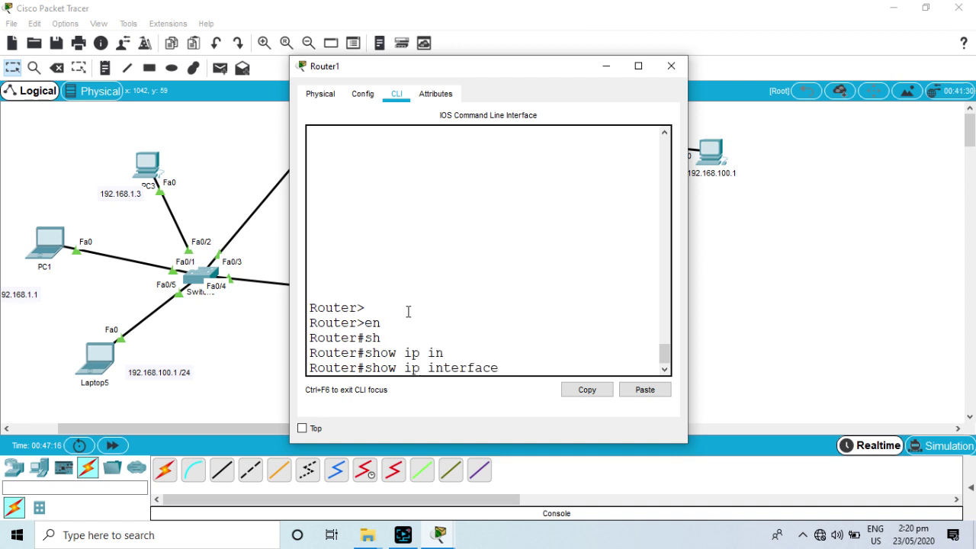
pyautogui.write('b')
pyautogui.press('Tab')
pyautogui.press('Return')
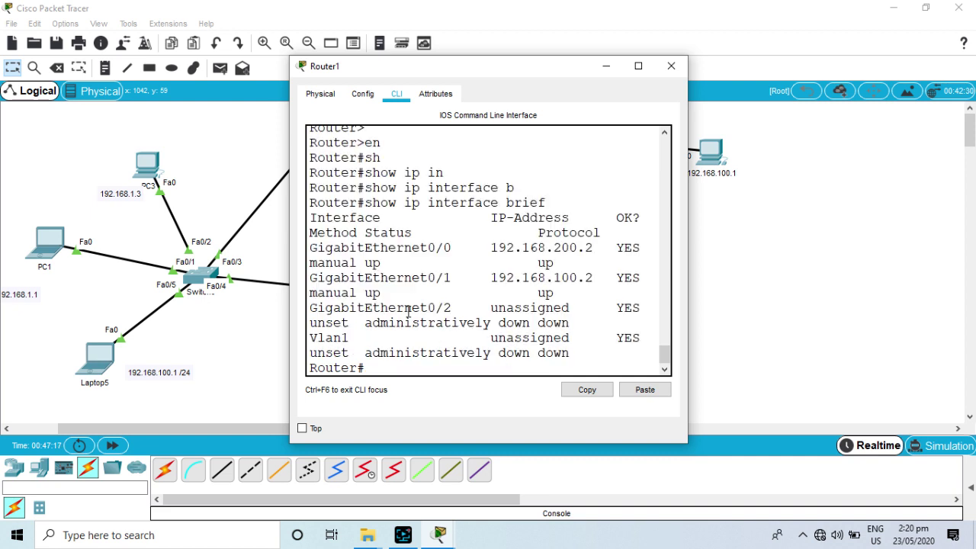
pyautogui.moveTo(345, 248); pyautogui.dragTo(647, 248)
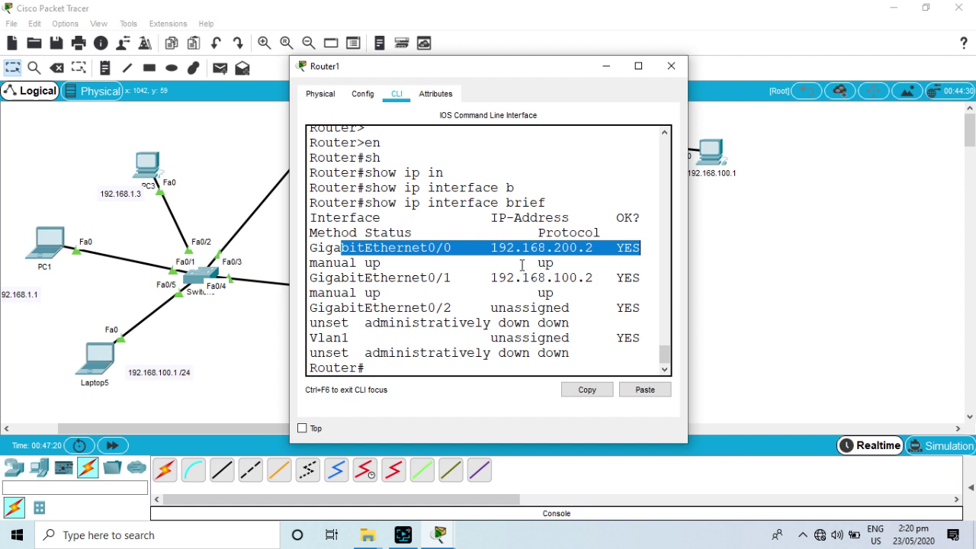
pyautogui.doubleClick(533, 263)
pyautogui.moveTo(489, 279); pyautogui.dragTo(606, 280)
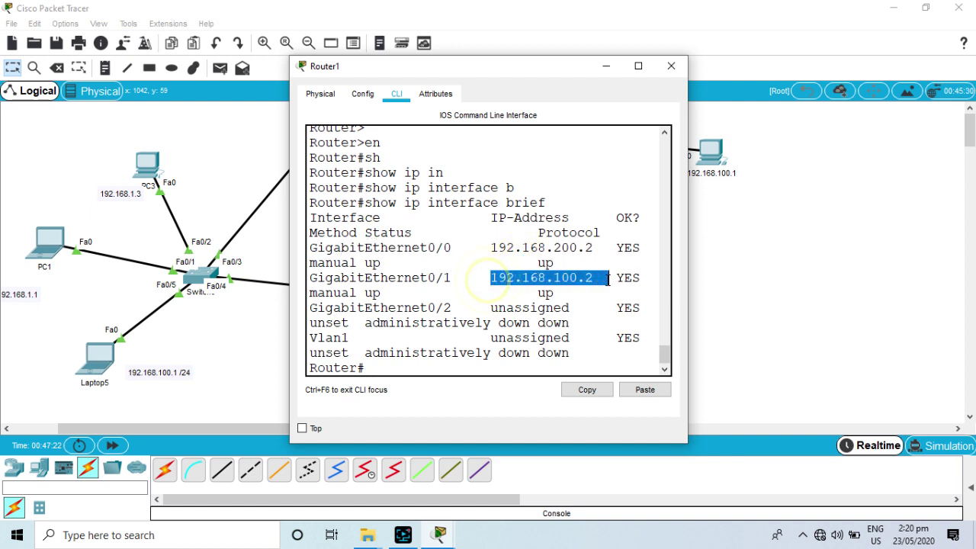
pyautogui.doubleClick(546, 293)
# Step: Run show ip route on Router1, examine the entries for the 192.168.100.0/24 and 192.168.200.0/24 networks, and close the router window
pyautogui.click(418, 368)
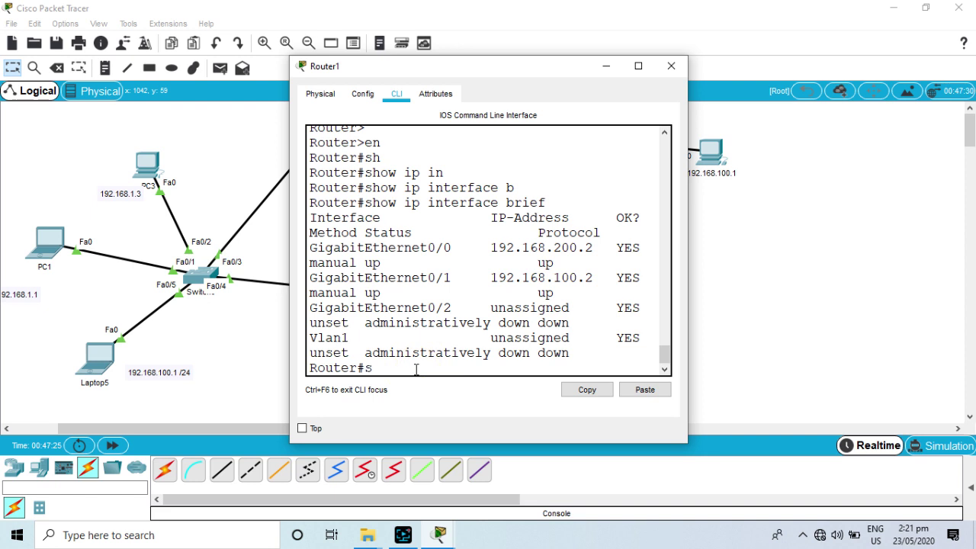
pyautogui.write('sh')
pyautogui.press('Tab')
pyautogui.write('ip r')
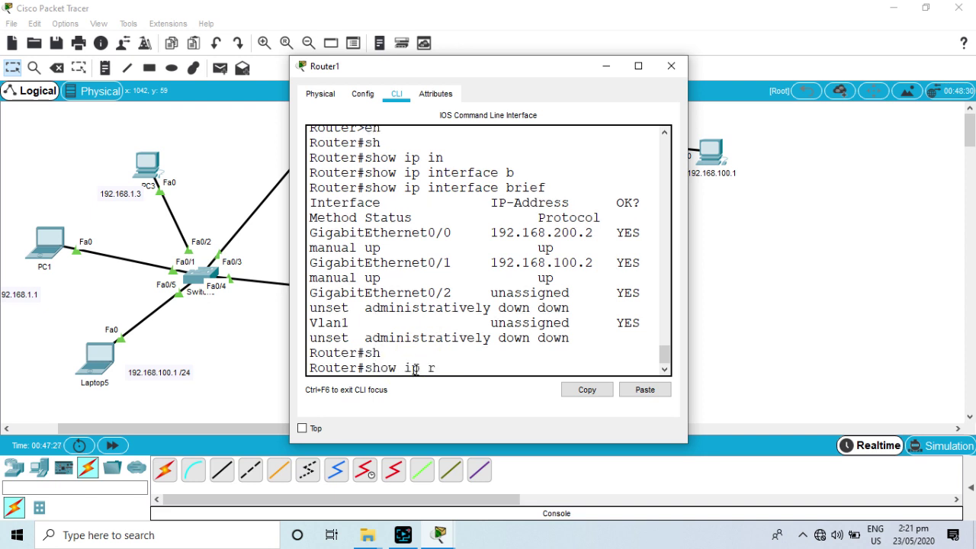
pyautogui.write('o')
pyautogui.press('Tab')
pyautogui.press('Return')
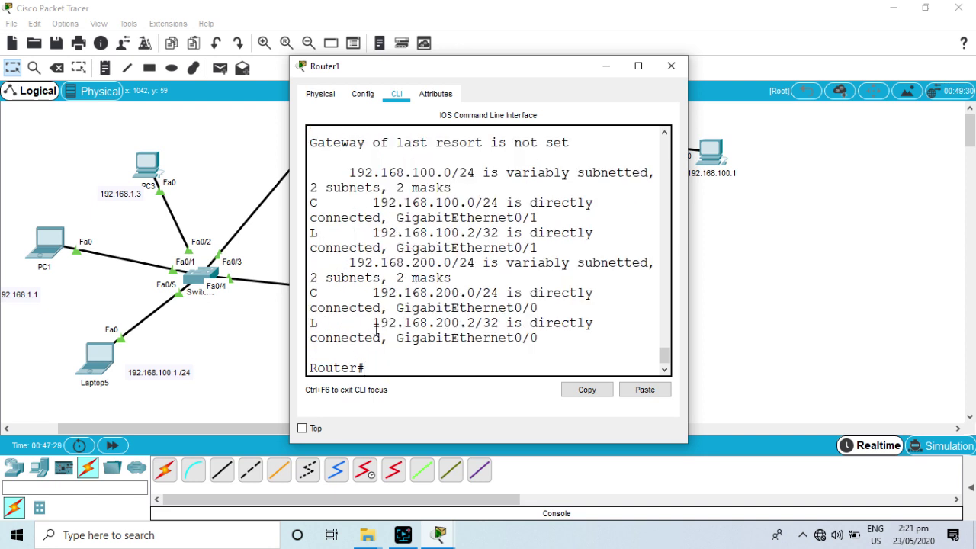
pyautogui.moveTo(309, 203); pyautogui.dragTo(539, 214)
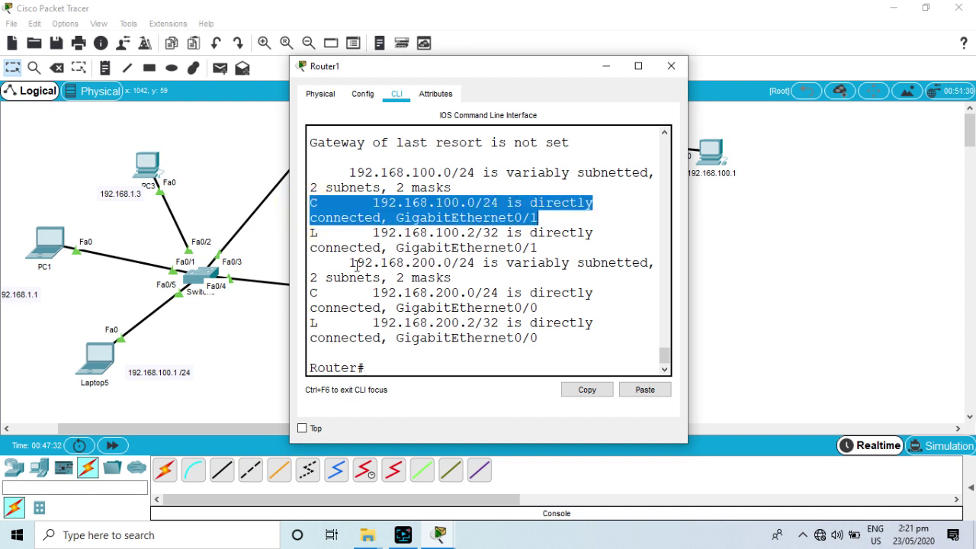
pyautogui.moveTo(340, 264); pyautogui.dragTo(460, 274)
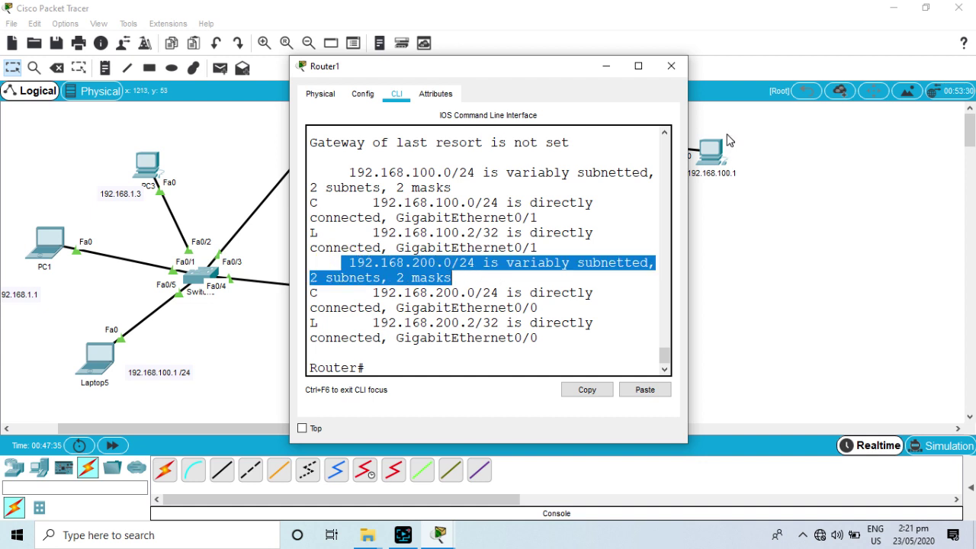
pyautogui.click(671, 66)
# Step: Move Router1 directly above the PC labelled 192.168.200.1, ping 192.168.100.1 from that PC and close its window
pyautogui.moveTo(612, 143)
pyautogui.mouseDown()
pyautogui.moveTo(720, 246)
pyautogui.moveTo(723, 276)
pyautogui.moveTo(617, 150)
pyautogui.moveTo(592, 136)
pyautogui.moveTo(584, 150)
pyautogui.mouseUp()
pyautogui.click(591, 249)
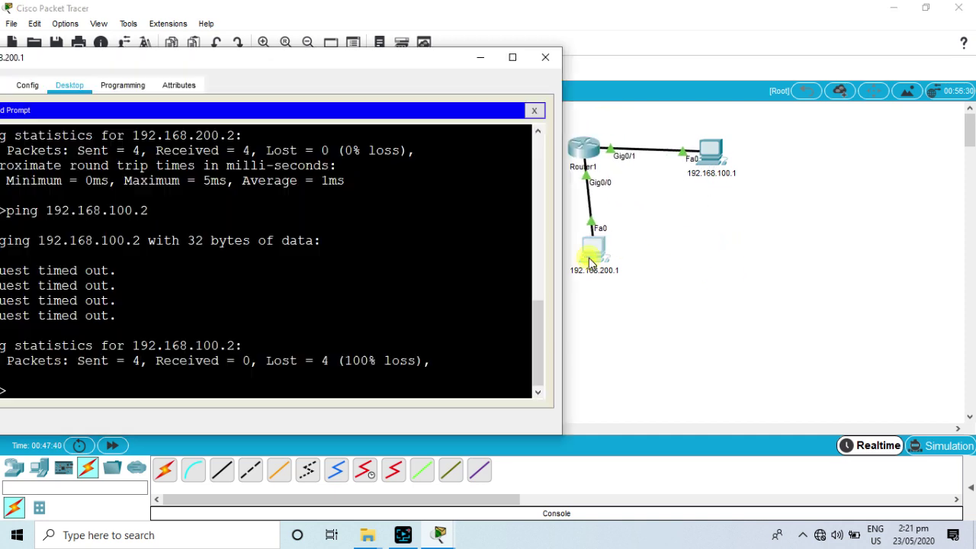
pyautogui.press('Up')
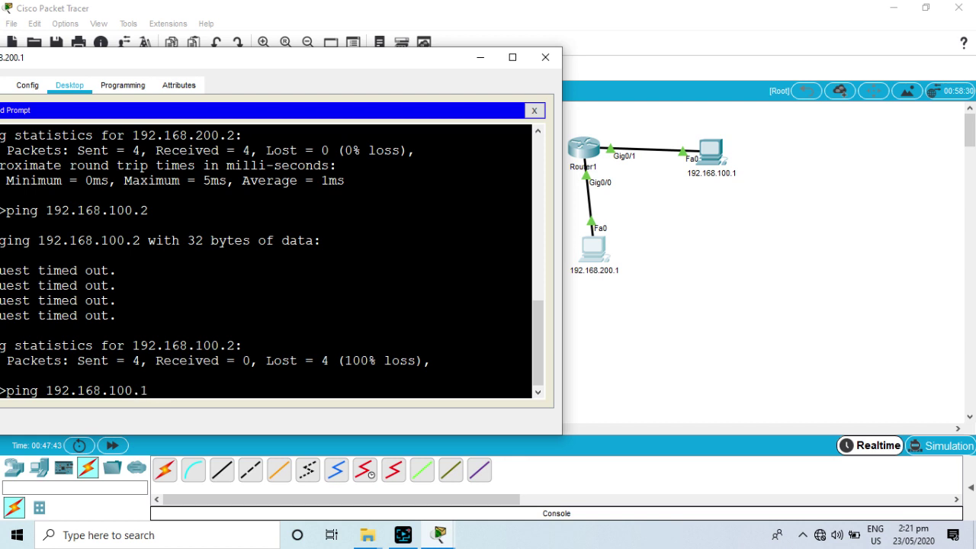
pyautogui.press('Return')
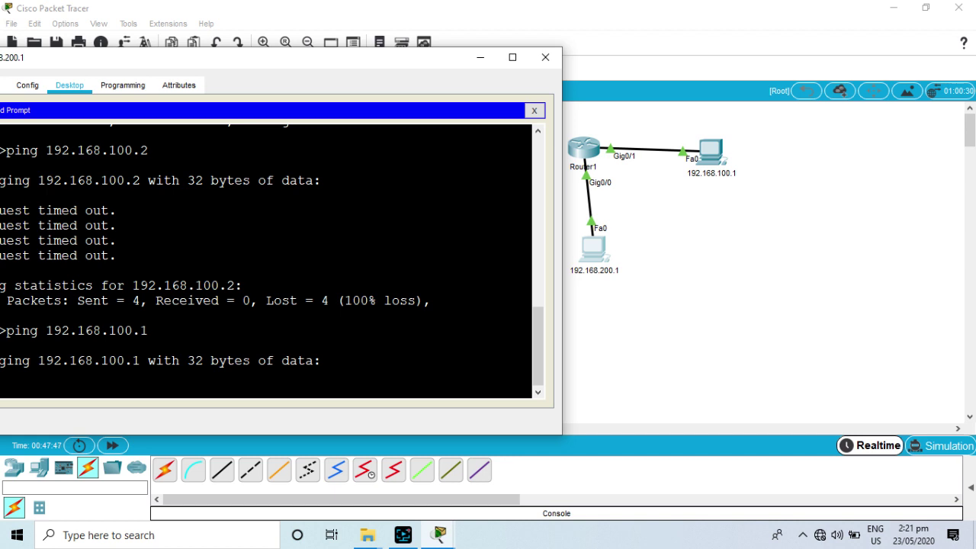
pyautogui.moveTo(373, 69); pyautogui.dragTo(451, 76)
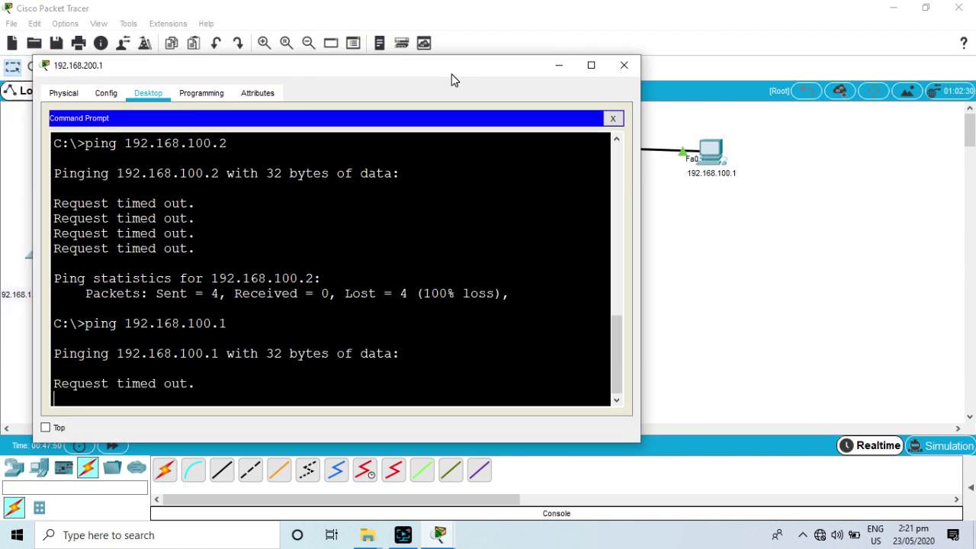
pyautogui.click(612, 119)
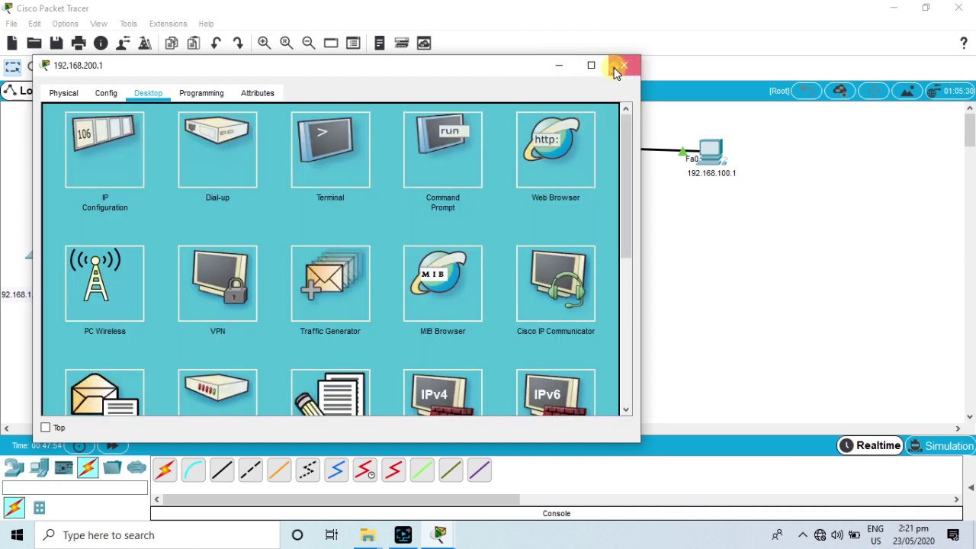
pyautogui.click(623, 64)
# Step: Display Router1's running configuration, examine the GigabitEthernet interface settings through to the end, and close the router window
pyautogui.click(593, 143)
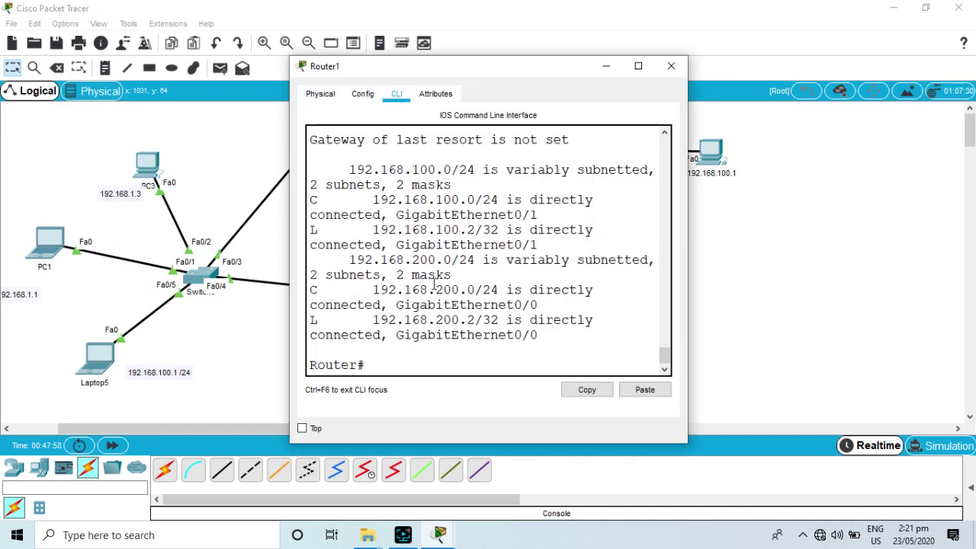
pyautogui.write('sho')
pyautogui.press('Tab')
pyautogui.write('ru')
pyautogui.press('Tab')
pyautogui.press('Return')
pyautogui.press('space')
pyautogui.press('space')
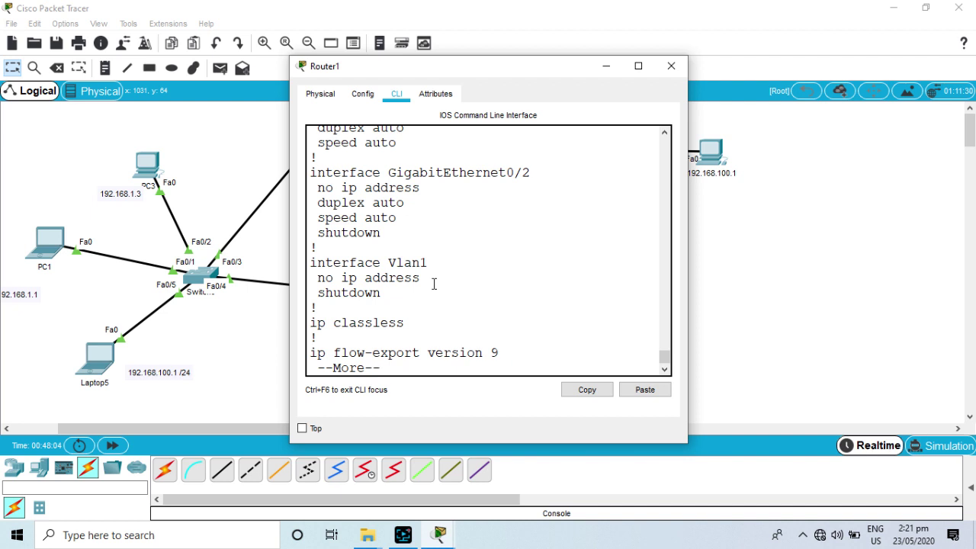
pyautogui.scroll(1, 428, 204)
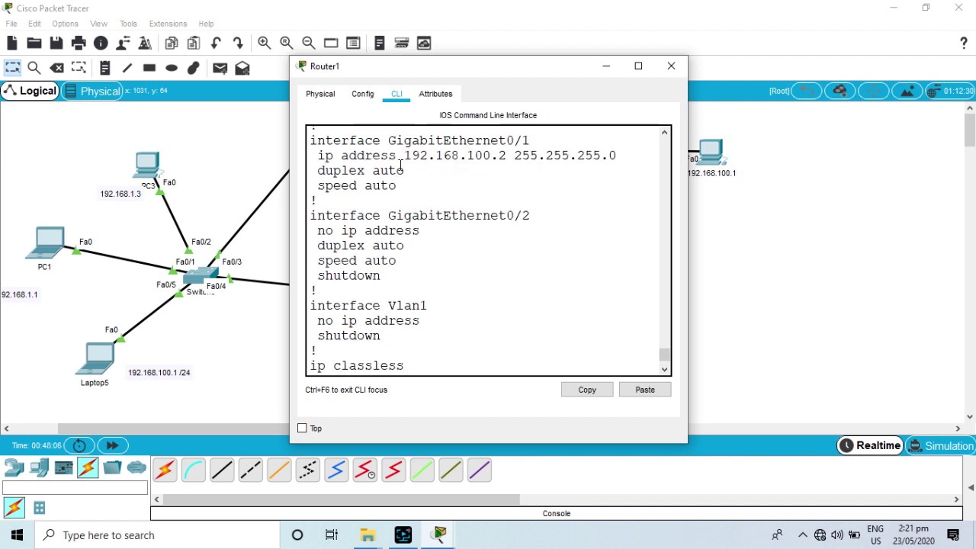
pyautogui.scroll(1, 397, 166)
pyautogui.scroll(1, 388, 164)
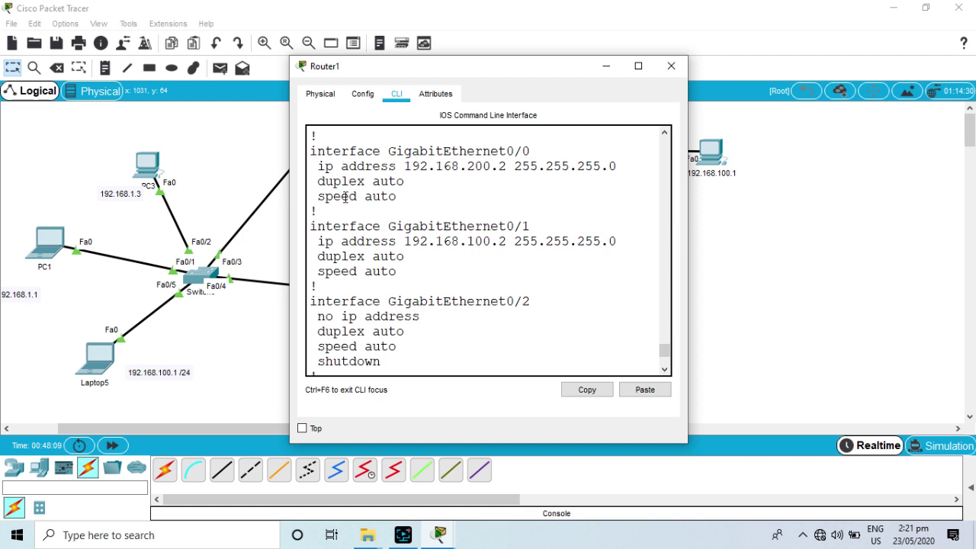
pyautogui.scroll(-2, 345, 198)
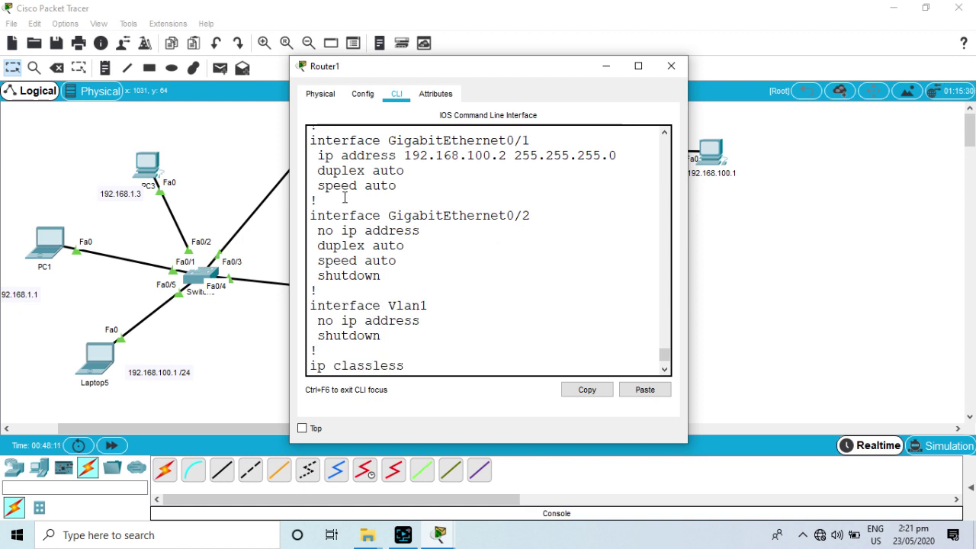
pyautogui.scroll(-1, 345, 198)
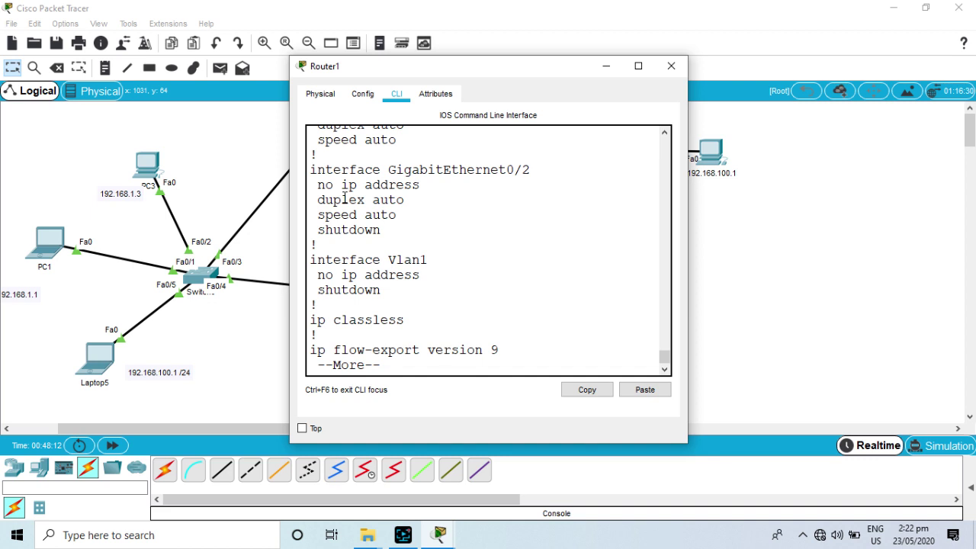
pyautogui.press('space')
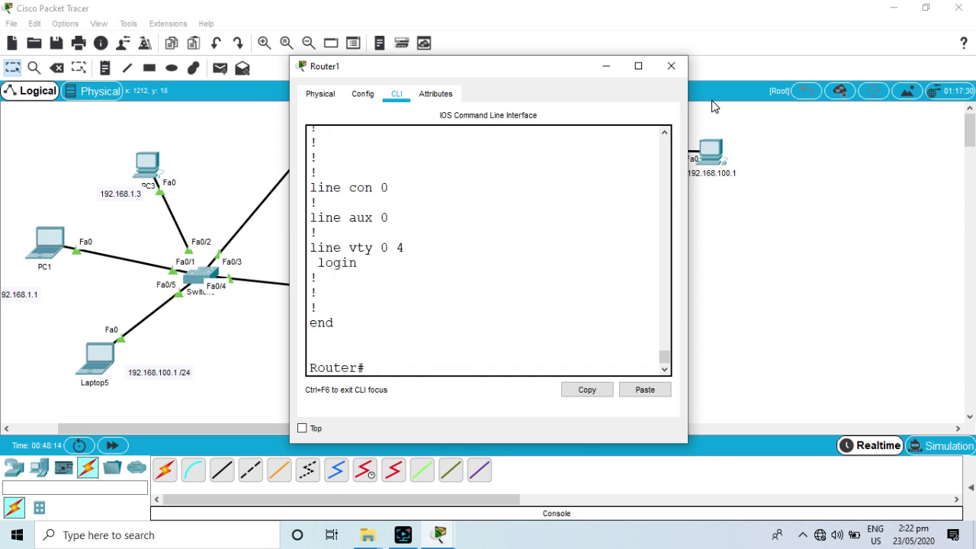
pyautogui.click(671, 65)
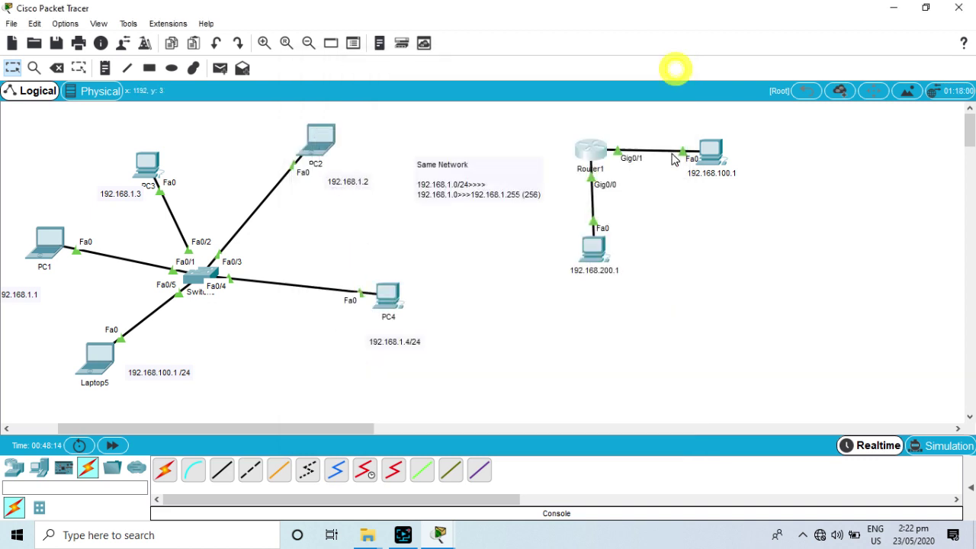
# Step: Open the command prompt of the PC labelled 192.168.200.1 and ping its router interface address 192.168.200.2
pyautogui.click(591, 245)
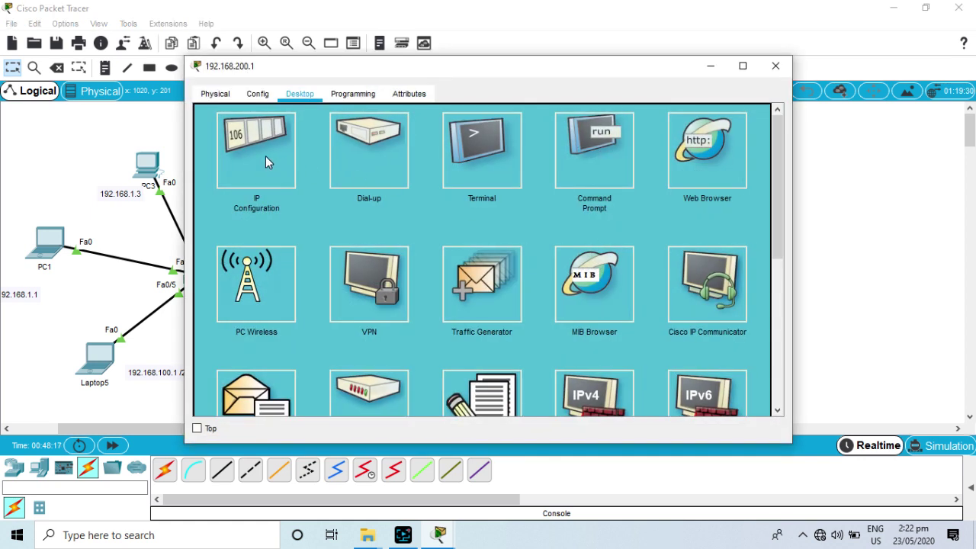
pyautogui.click(595, 142)
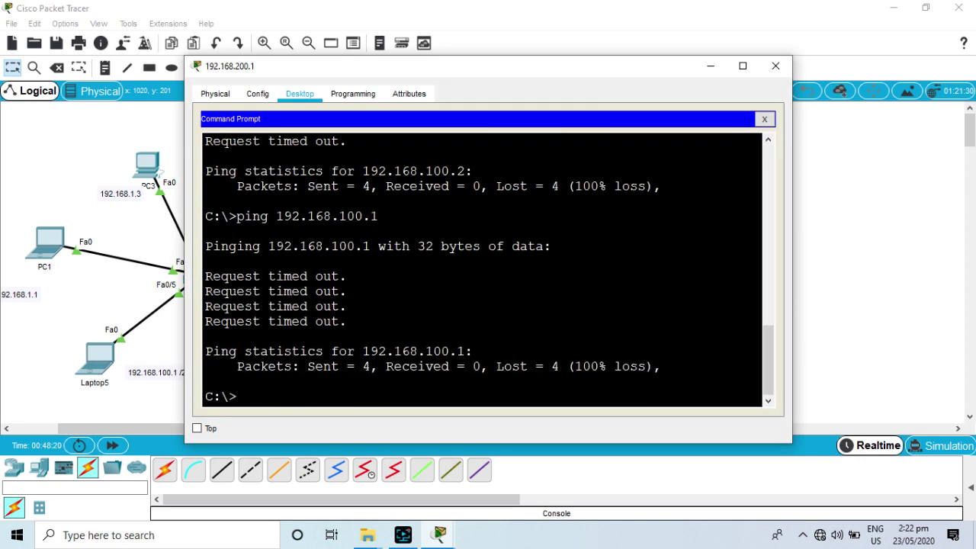
pyautogui.write('ping 192.168.200.')
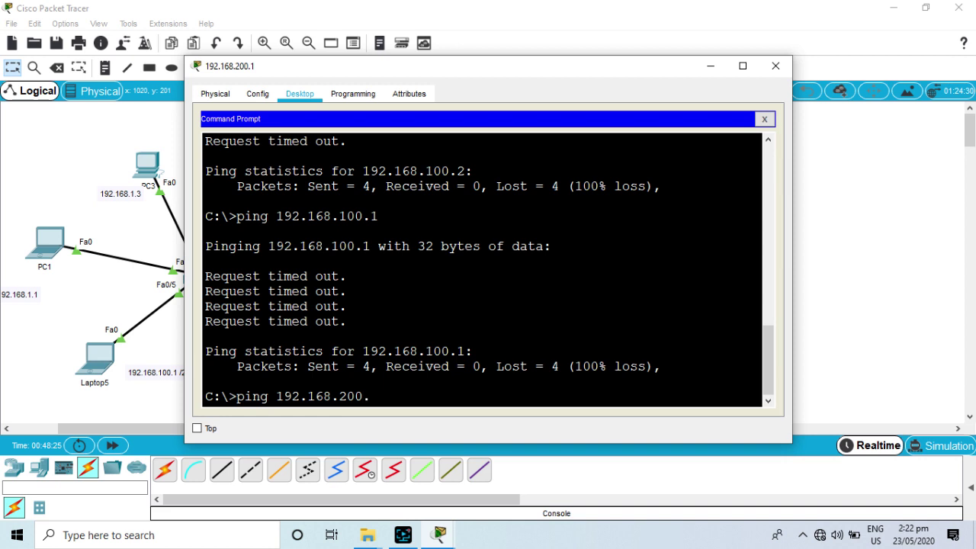
pyautogui.press('Return')
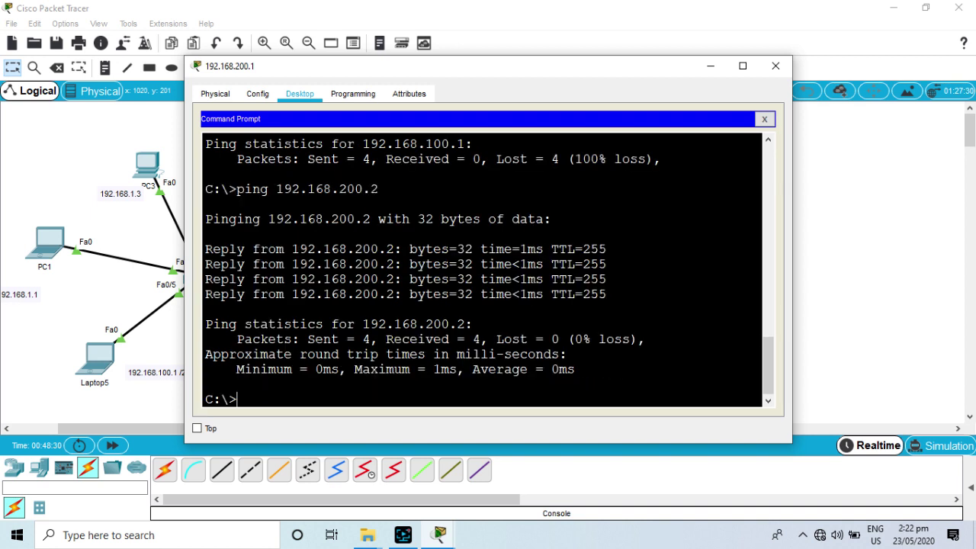
# Step: Ping Router1's gig0/1 address 192.168.100.2 from the PC labelled 192.168.200.1 and close the PC's window
pyautogui.press('Up')
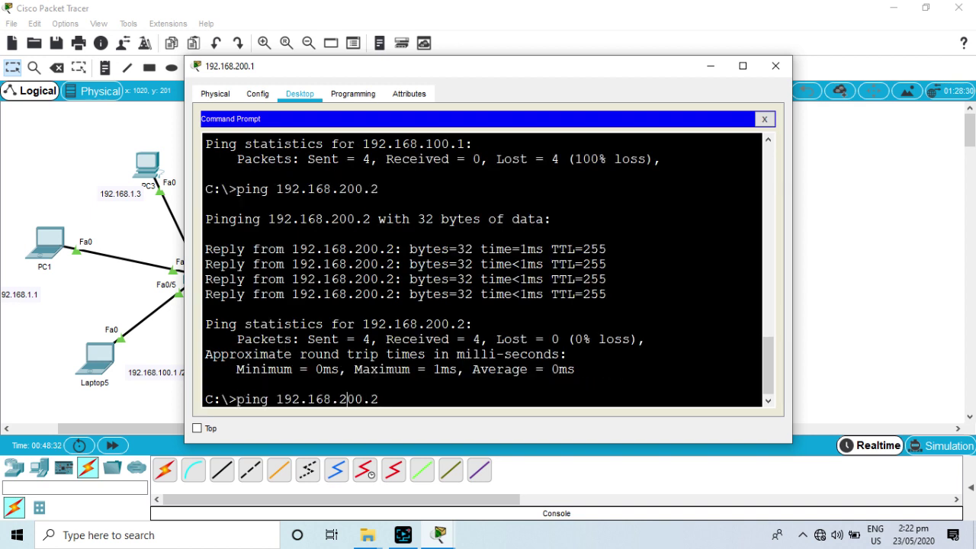
pyautogui.press('BackSpace')
pyautogui.press('BackSpace')
pyautogui.press('BackSpace')
pyautogui.press('BackSpace')
pyautogui.press('BackSpace')
pyautogui.write('100.2')
pyautogui.press('Return')
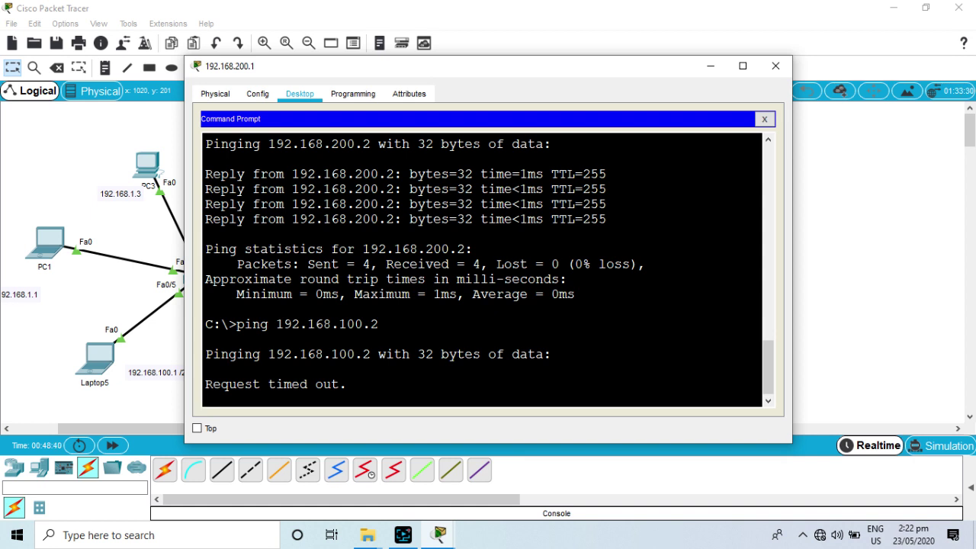
pyautogui.click(775, 65)
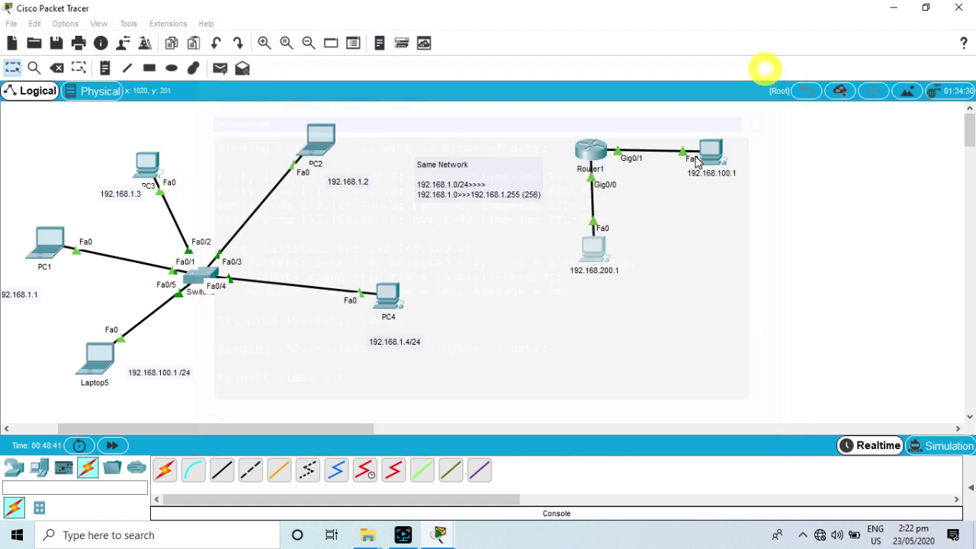
# Step: Add two 2960 switches, one beside the PC labelled 192.168.200.1 and one below the PC labelled 192.168.100.1
pyautogui.click(44, 470)
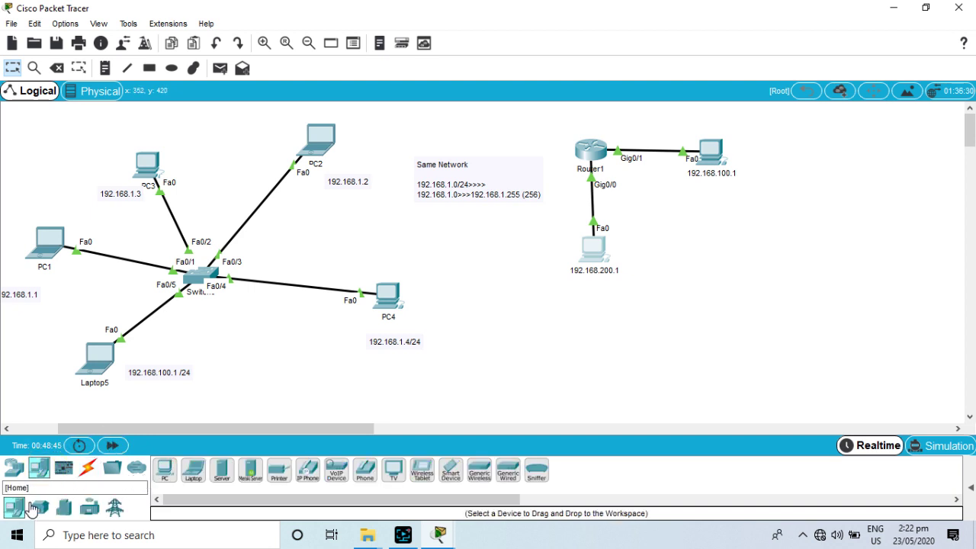
pyautogui.click(13, 471)
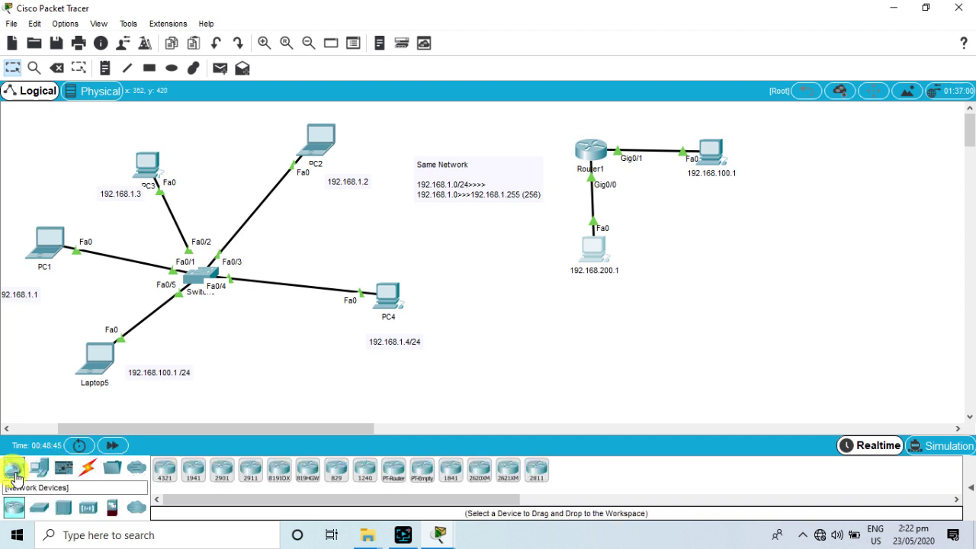
pyautogui.click(39, 508)
pyautogui.click(163, 473)
pyautogui.click(628, 280)
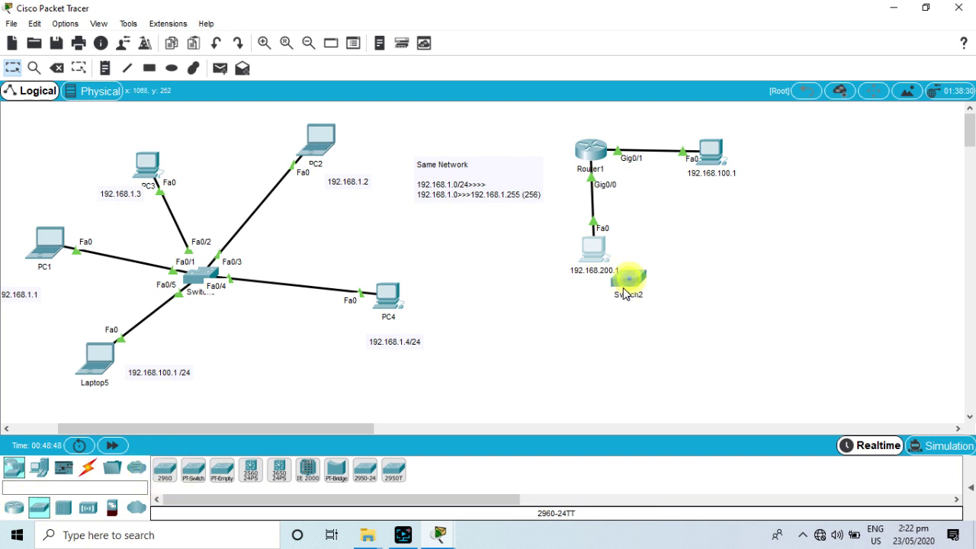
pyautogui.click(758, 232)
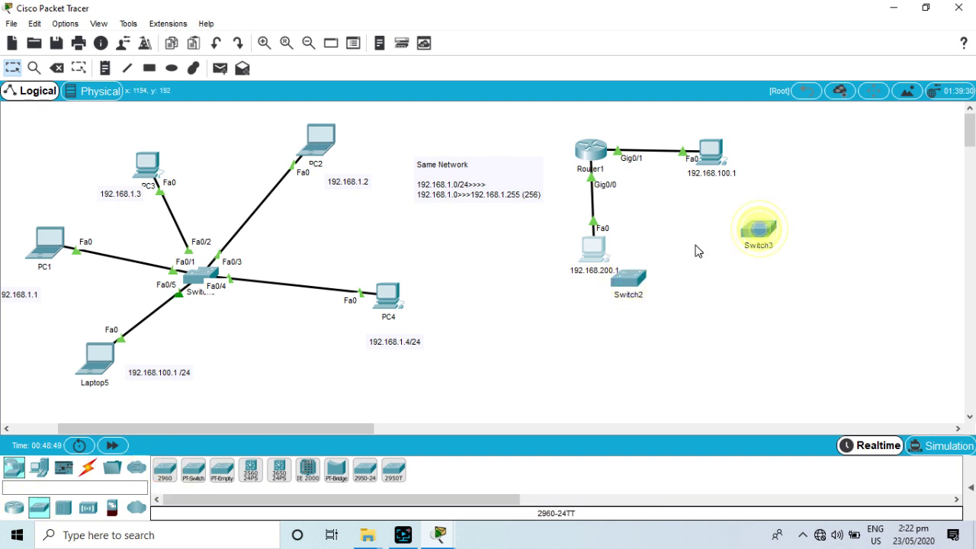
# Step: Delete the two cables linking Router1 directly to the 192.168.200.1 and 192.168.100.1 PCs
pyautogui.click(59, 69)
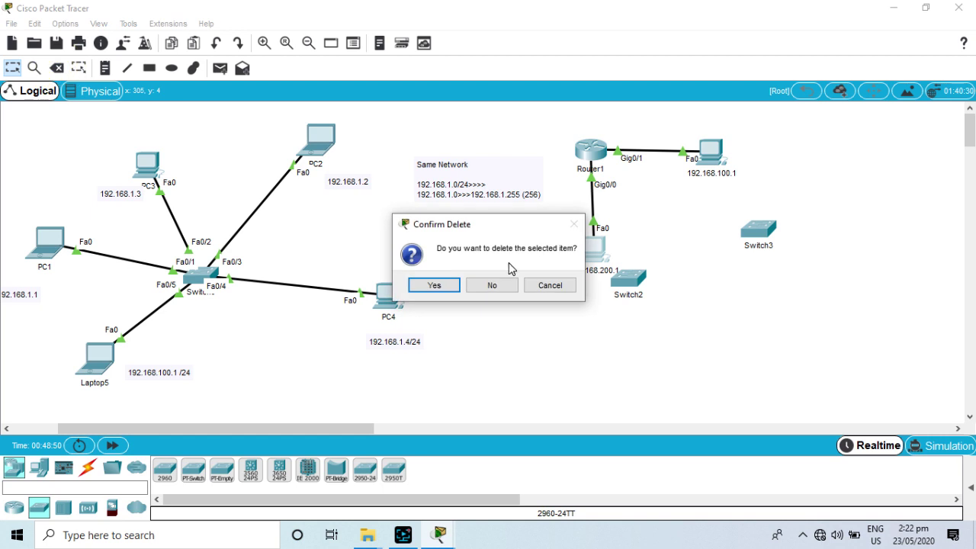
pyautogui.click(496, 283)
pyautogui.click(594, 202)
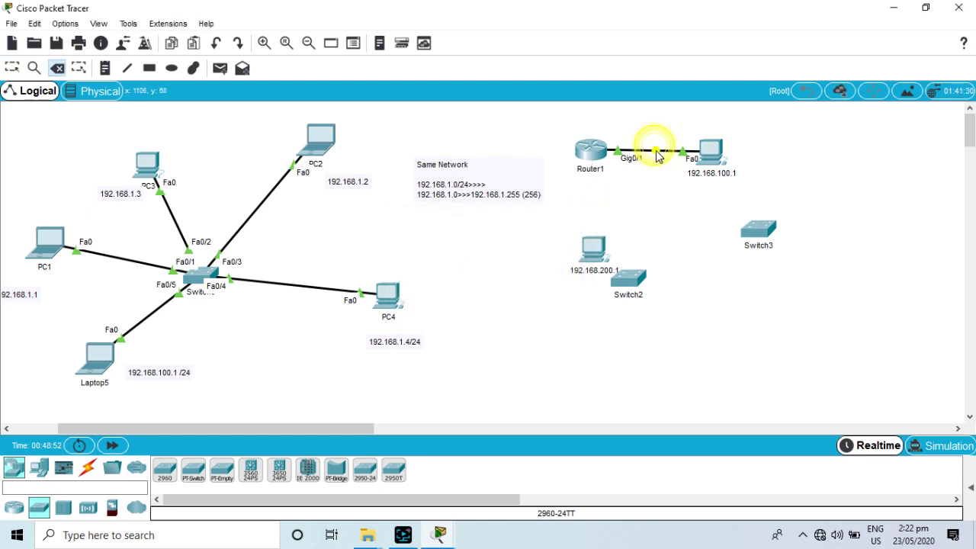
pyautogui.click(653, 152)
pyautogui.click(13, 68)
# Step: Rearrange the devices so Router1 is above and between Switch2 and Switch3, with the 192.168.200.1 PC below Switch2 and the 192.168.100.1 PC below Switch3
pyautogui.moveTo(708, 153); pyautogui.dragTo(821, 281)
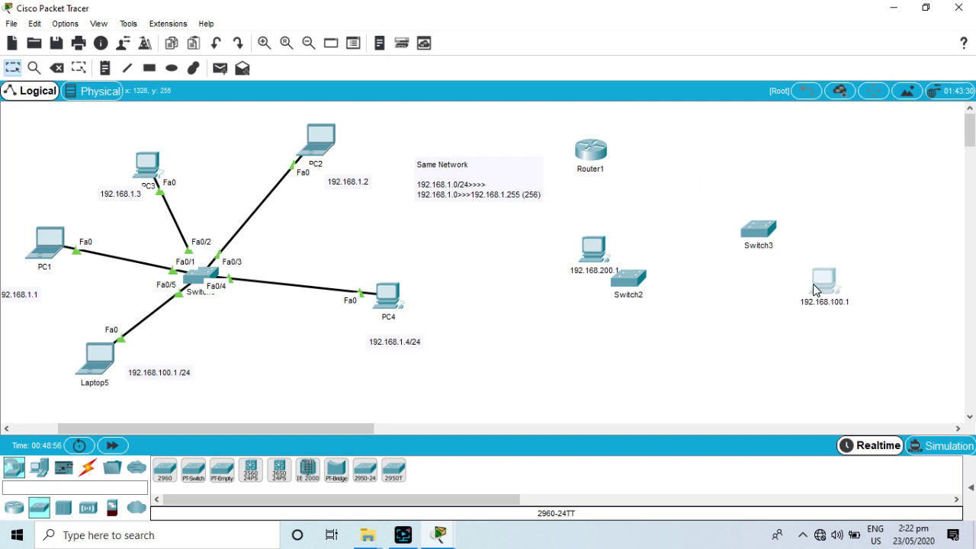
pyautogui.moveTo(587, 256); pyautogui.dragTo(571, 338)
pyautogui.moveTo(627, 279); pyautogui.dragTo(630, 238)
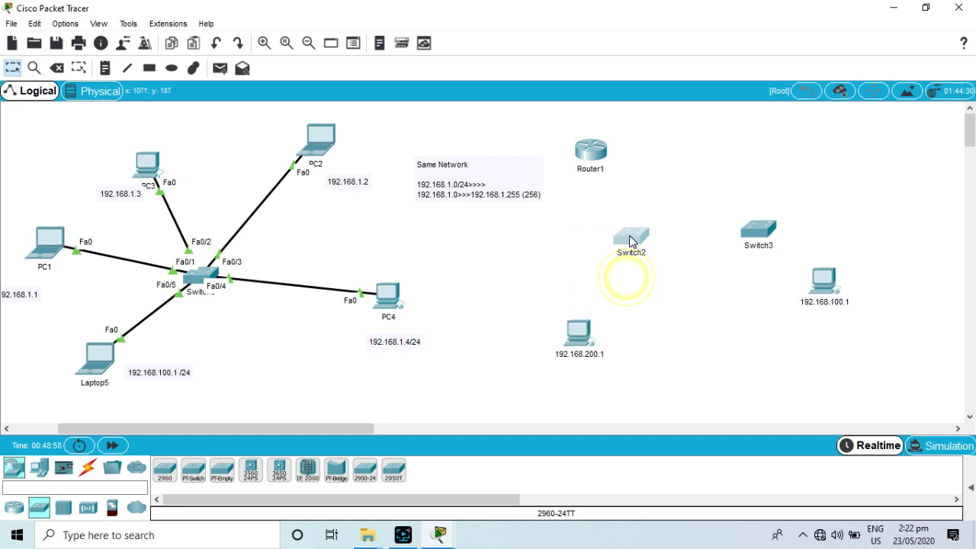
pyautogui.moveTo(595, 155); pyautogui.dragTo(703, 159)
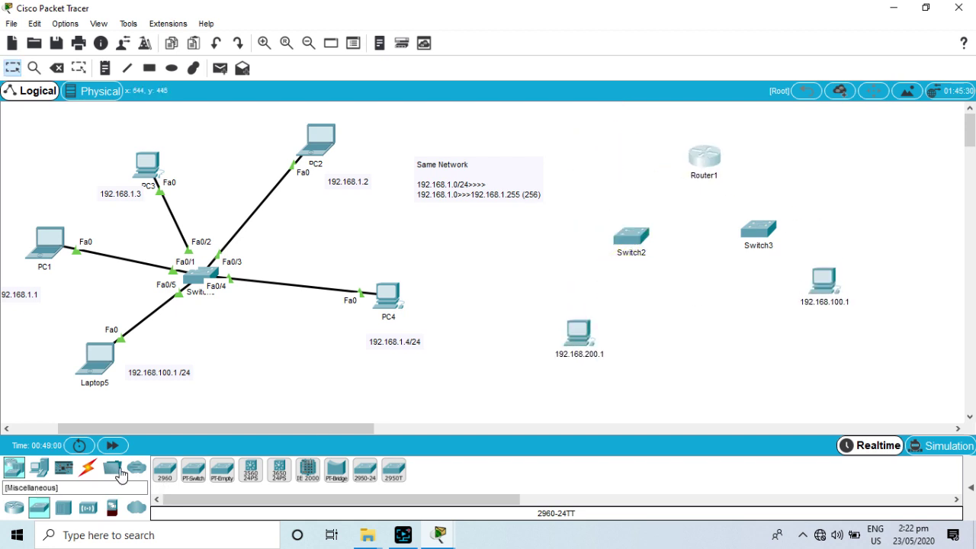
# Step: Connect Switch2's FastEthernet0/1 to Router1's GigabitEthernet0/0 with a copper straight-through cable
pyautogui.click(89, 468)
pyautogui.click(221, 470)
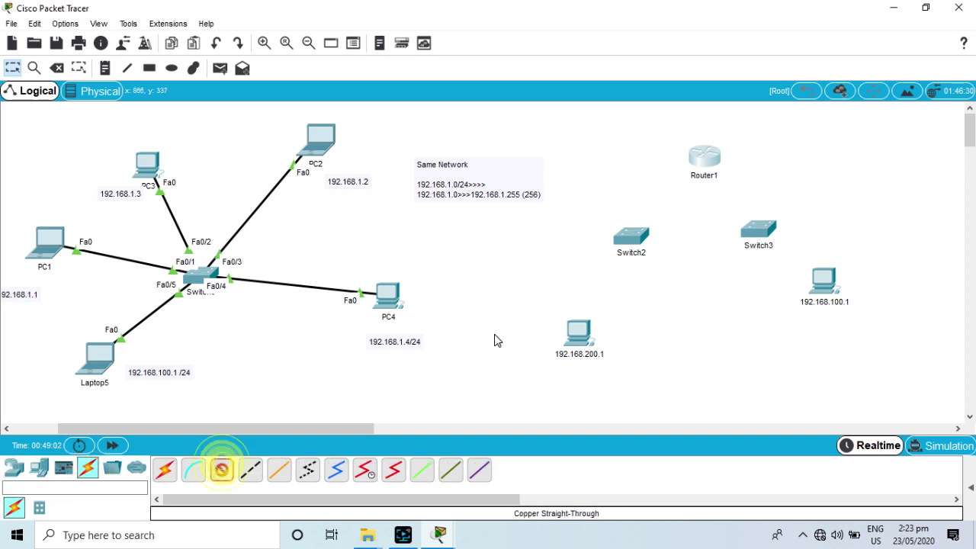
pyautogui.click(619, 237)
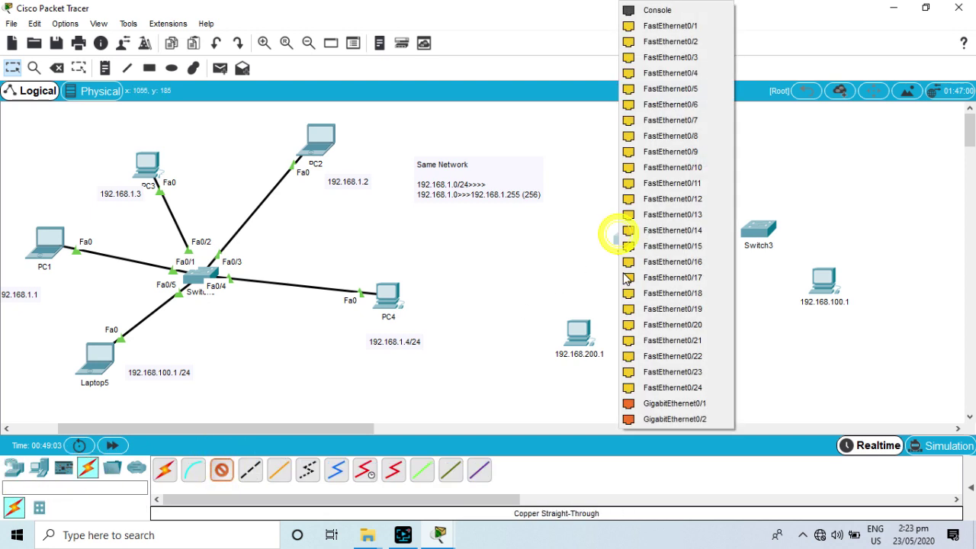
pyautogui.click(654, 28)
pyautogui.click(700, 161)
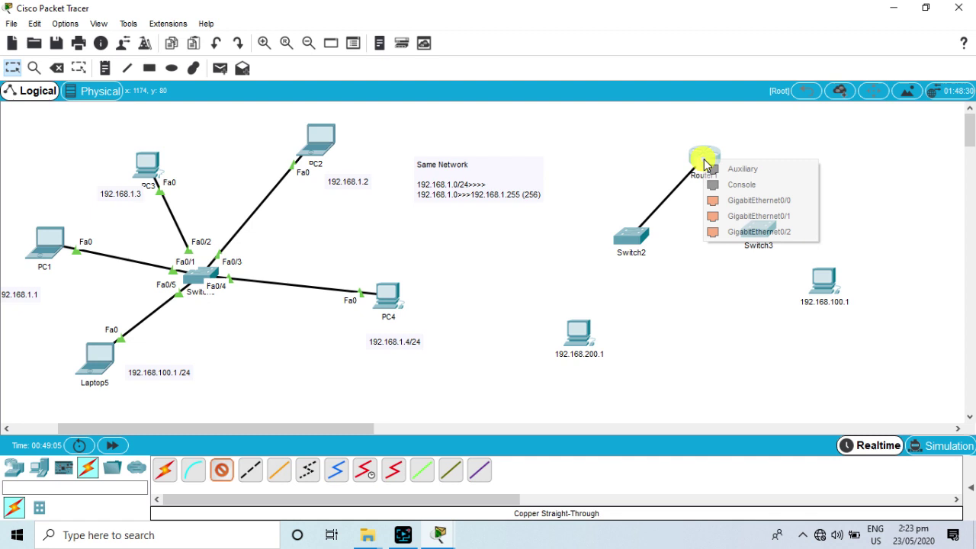
pyautogui.click(726, 200)
# Step: Connect Router1's GigabitEthernet0/1 to Switch3's FastEthernet0/1 with a copper straight-through cable
pyautogui.click(221, 470)
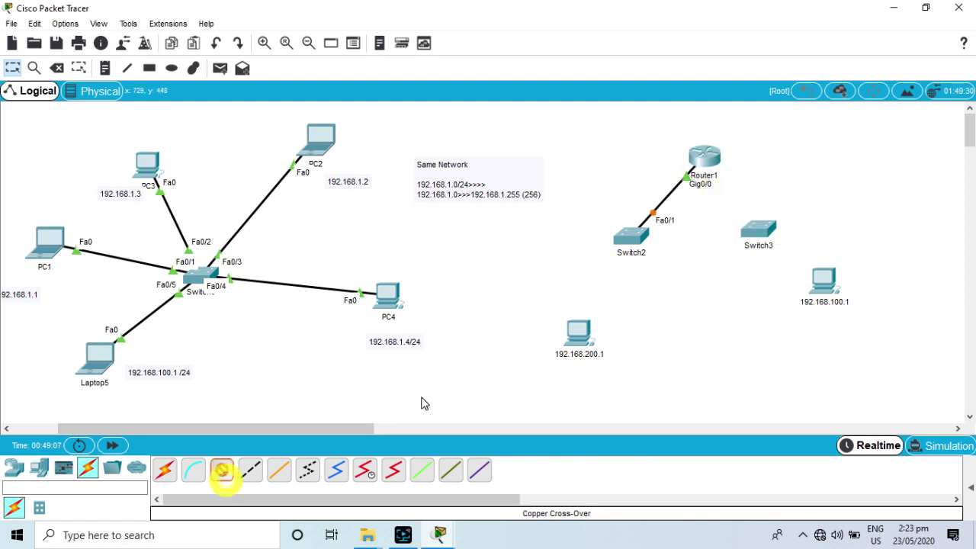
pyautogui.click(713, 160)
pyautogui.click(751, 213)
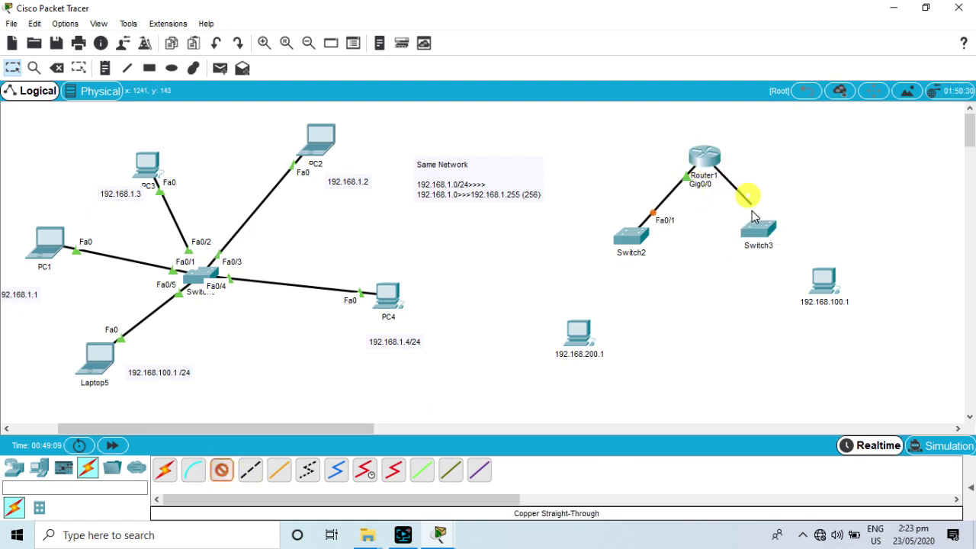
pyautogui.click(757, 231)
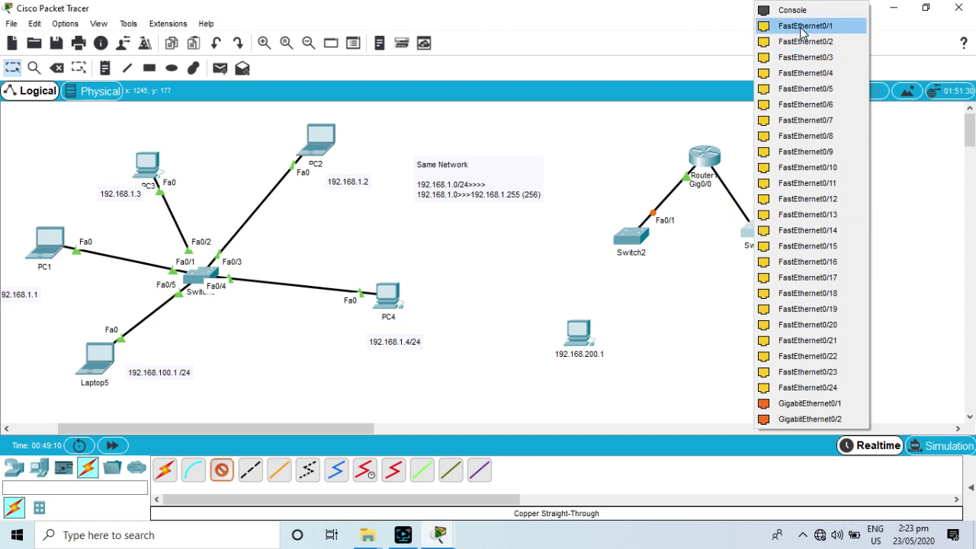
pyautogui.click(801, 30)
# Step: Connect Switch2's FastEthernet0/2 to FastEthernet0 of the PC labelled 192.168.200.1 with a copper straight-through cable
pyautogui.click(220, 471)
pyautogui.click(634, 237)
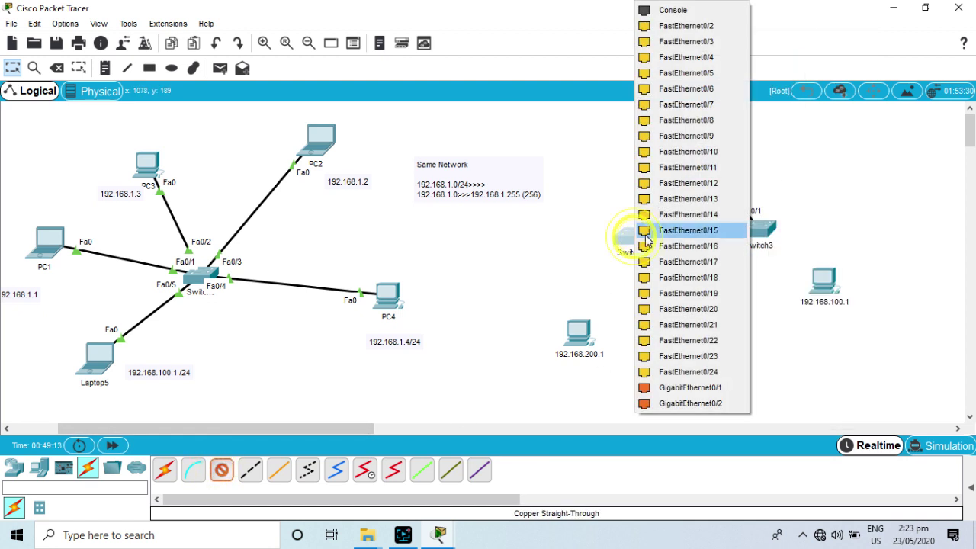
pyautogui.click(677, 25)
pyautogui.click(578, 334)
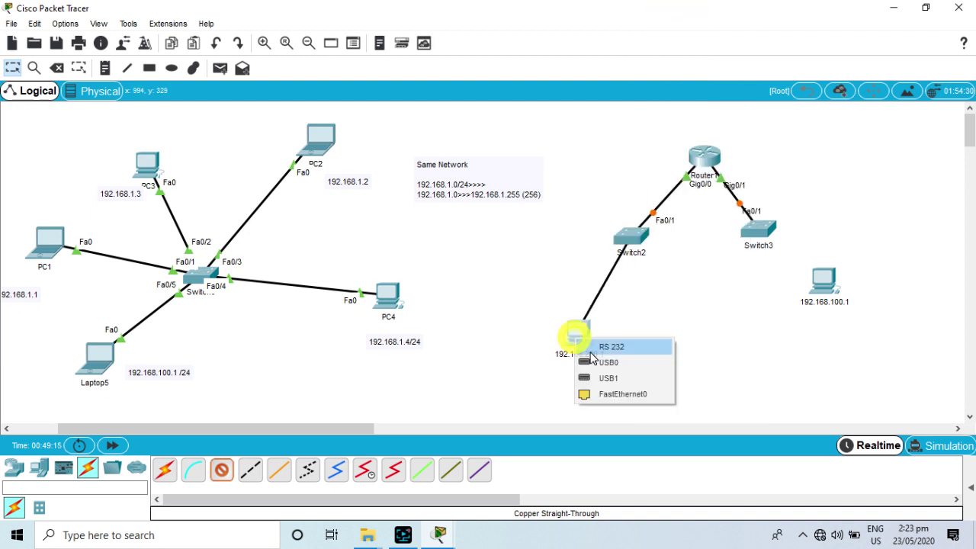
pyautogui.click(610, 395)
# Step: Connect Switch3's FastEthernet0/2 to FastEthernet0 of the 192.168.100.1 PC with a copper straight-through cable and fast-forward the simulation time
pyautogui.click(221, 471)
pyautogui.click(745, 232)
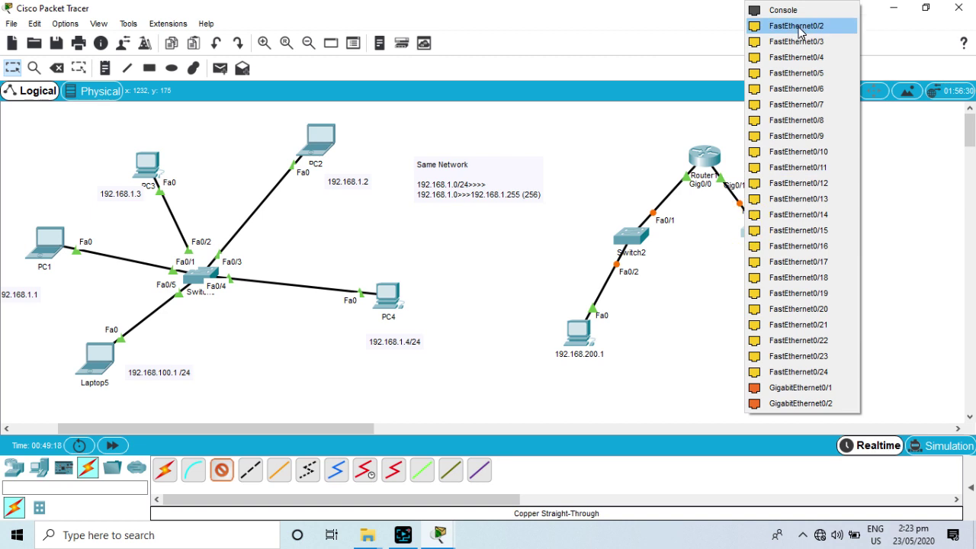
pyautogui.click(798, 26)
pyautogui.click(824, 286)
pyautogui.click(859, 339)
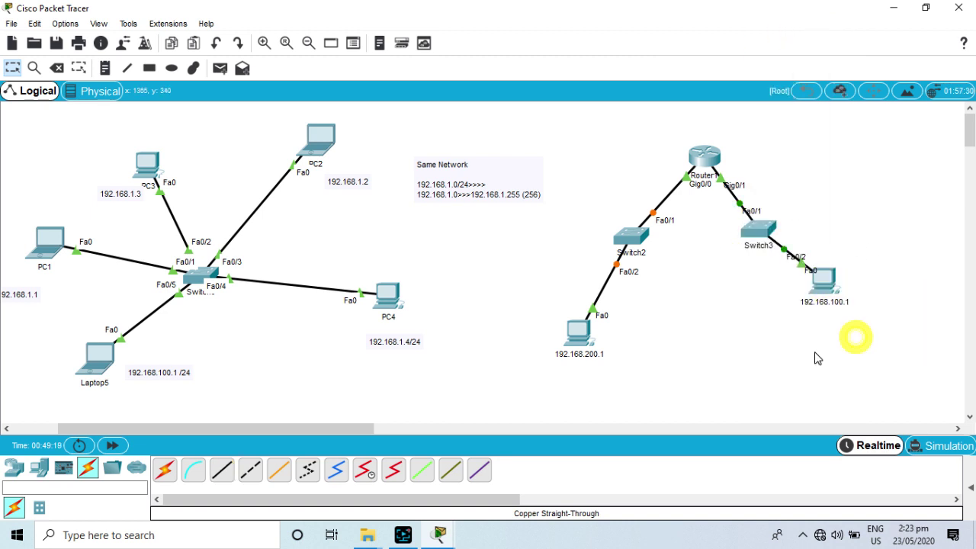
pyautogui.click(113, 446)
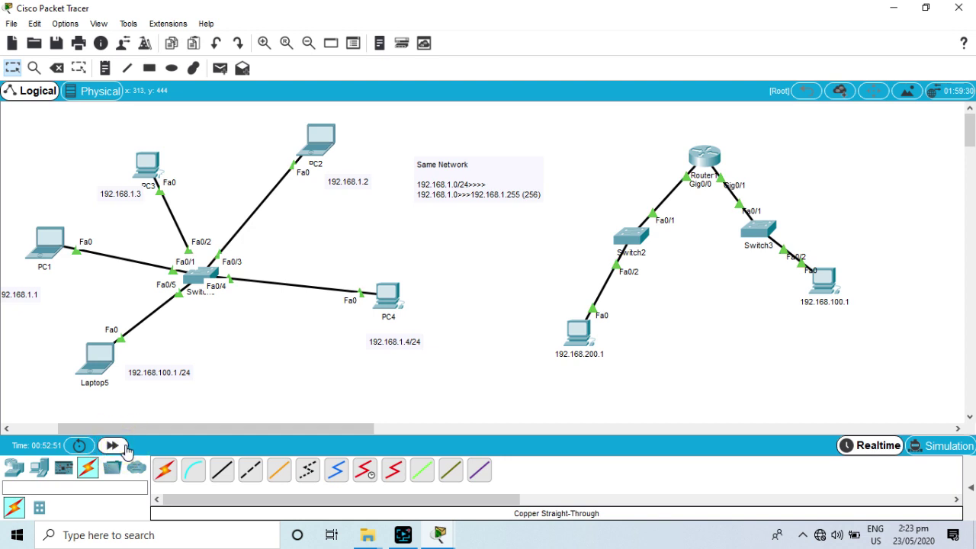
# Step: Set the default gateway of the PC labelled 192.168.200.1 to 192.168.200.2 and close its window
pyautogui.click(578, 334)
pyautogui.click(257, 150)
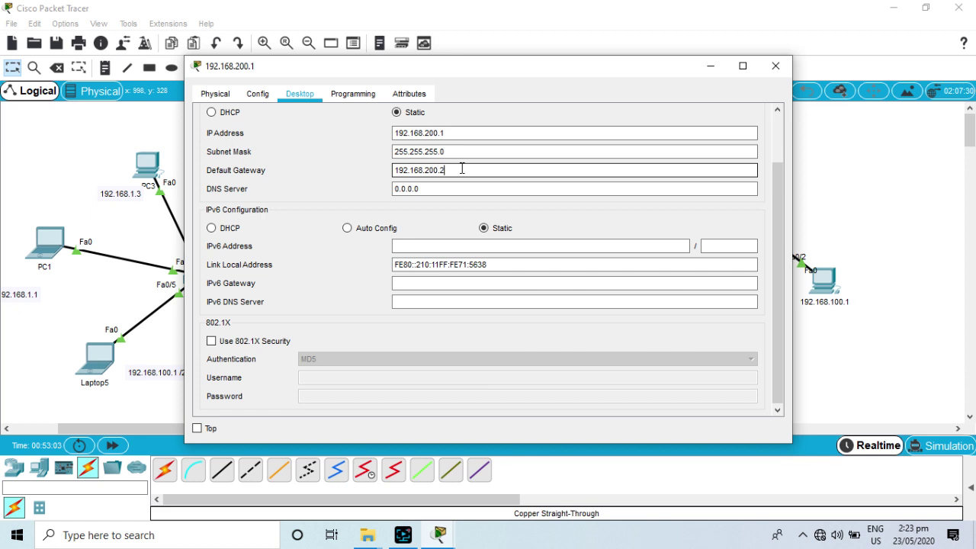
pyautogui.click(776, 65)
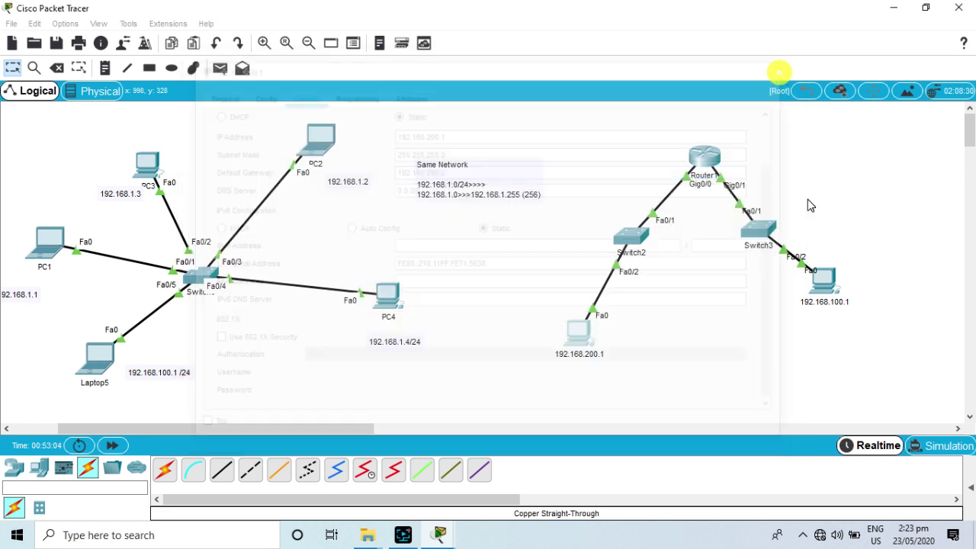
# Step: Set the default gateway of the PC labelled 192.168.100.1 to 192.168.100.2 and close its window
pyautogui.click(826, 279)
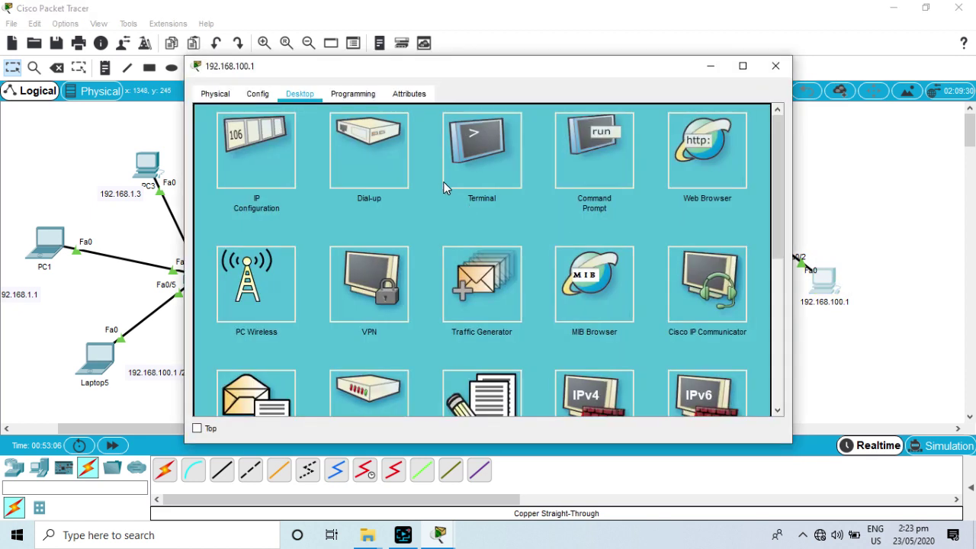
pyautogui.click(271, 170)
pyautogui.click(453, 168)
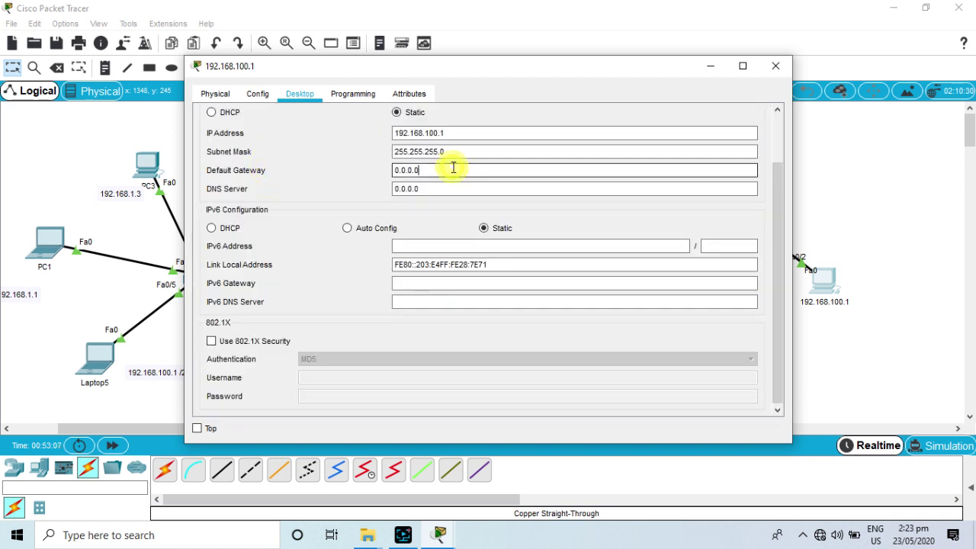
pyautogui.press('BackSpace')
pyautogui.press('BackSpace')
pyautogui.press('BackSpace')
pyautogui.press('BackSpace')
pyautogui.press('BackSpace')
pyautogui.press('BackSpace')
pyautogui.press('BackSpace')
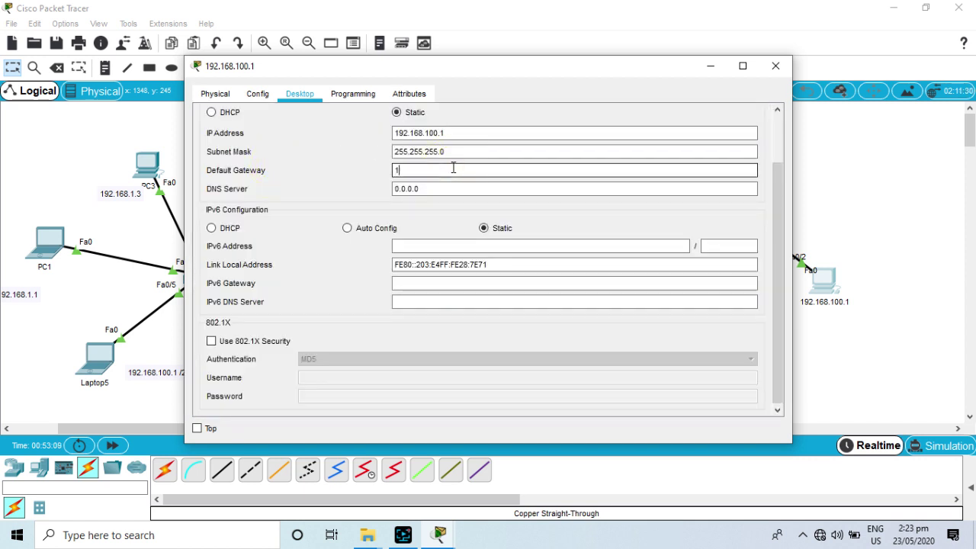
pyautogui.write('192.16')
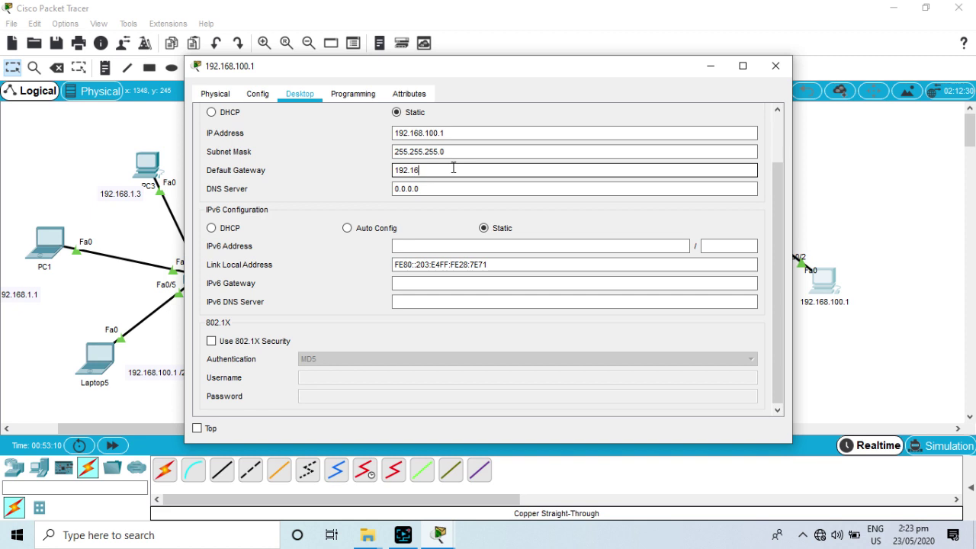
pyautogui.write('8.100')
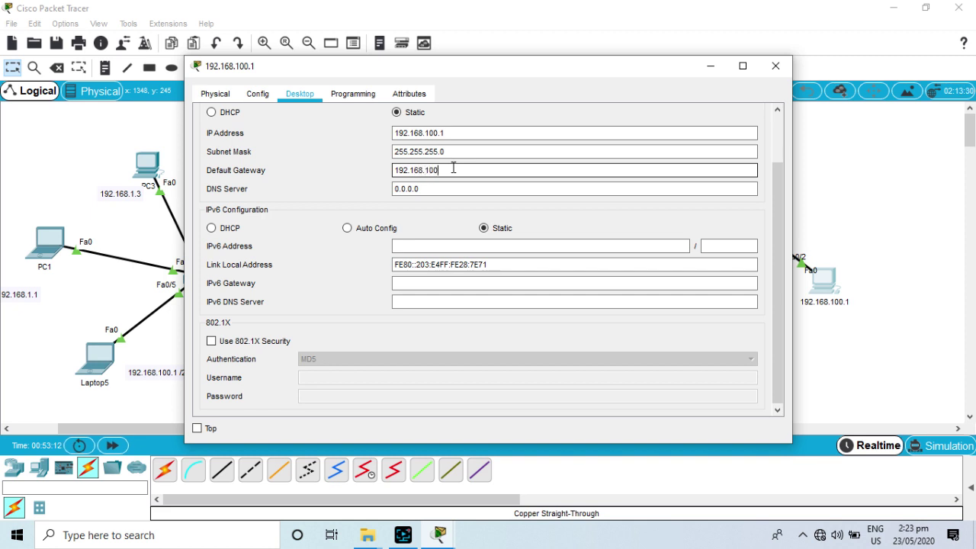
pyautogui.write('.2')
pyautogui.click(776, 65)
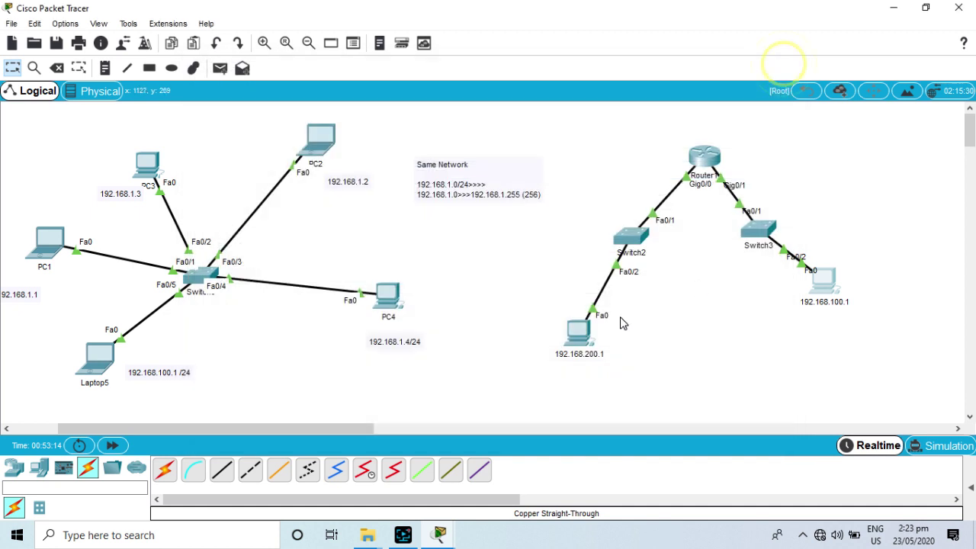
# Step: Open the command prompt of the PC labelled 192.168.200.1 and repeat the ping to 192.168.100.2
pyautogui.click(581, 337)
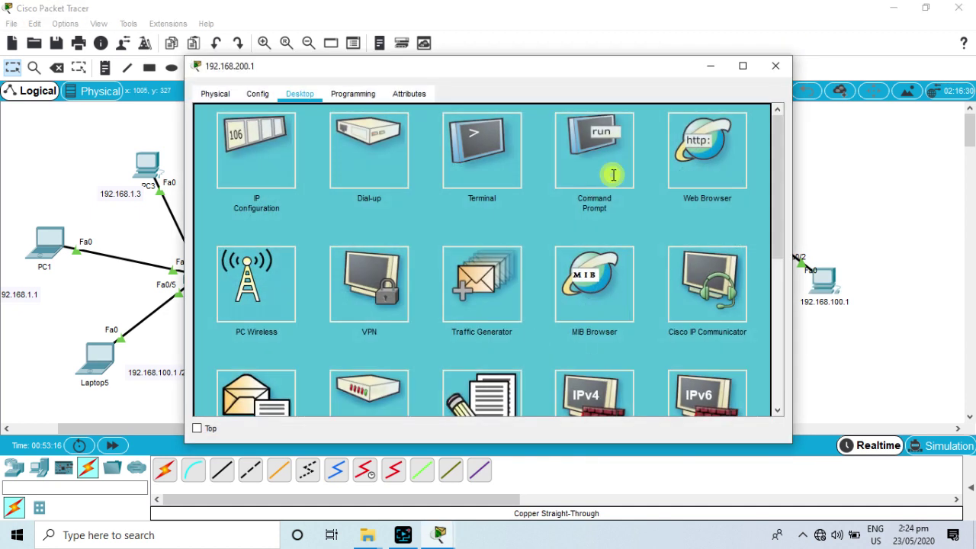
pyautogui.click(595, 152)
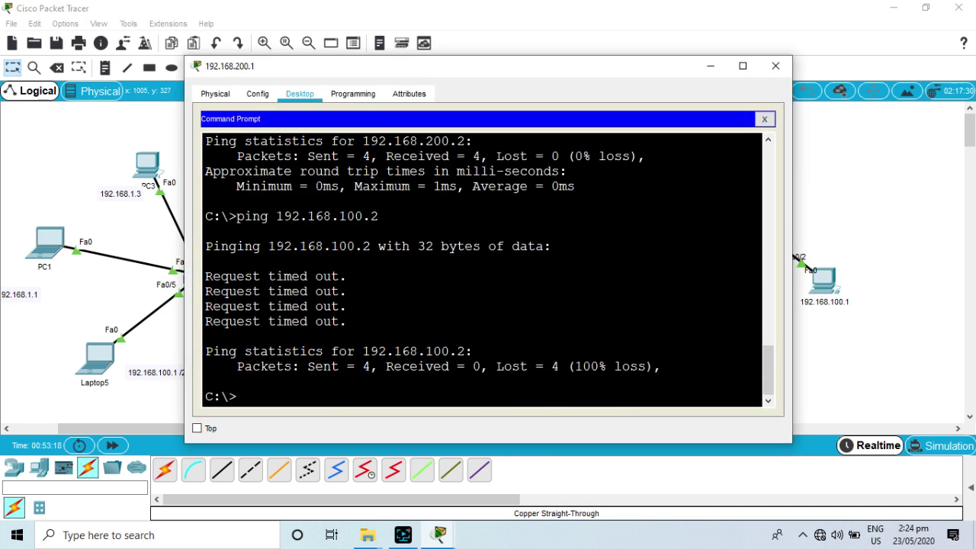
pyautogui.press('Up')
pyautogui.press('Return')
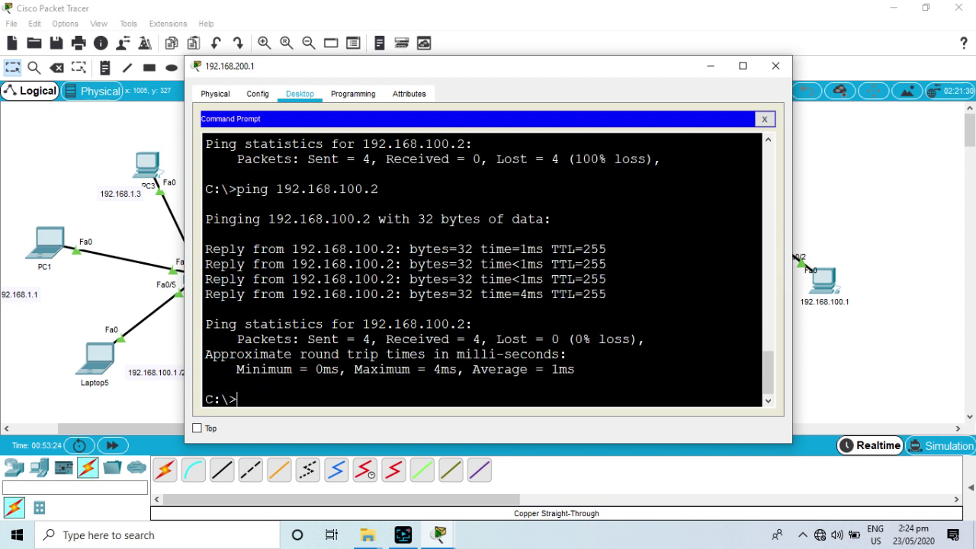
# Step: Ping the other network's PC at 192.168.100.1 twice from the 192.168.200.1 PC, checking the replies between runs
pyautogui.press('Up')
pyautogui.press('BackSpace')
pyautogui.write('1')
pyautogui.press('Return')
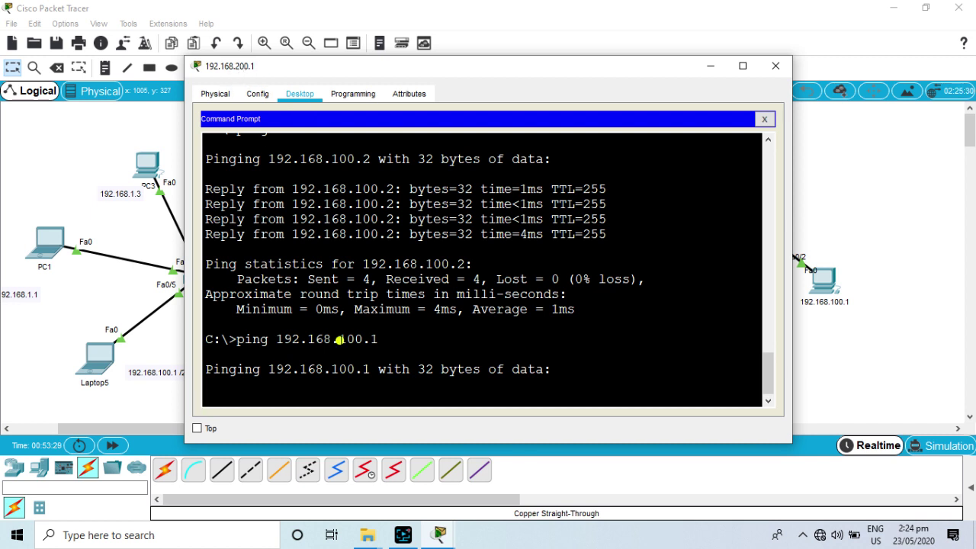
pyautogui.moveTo(338, 354); pyautogui.dragTo(351, 389)
pyautogui.click(392, 392)
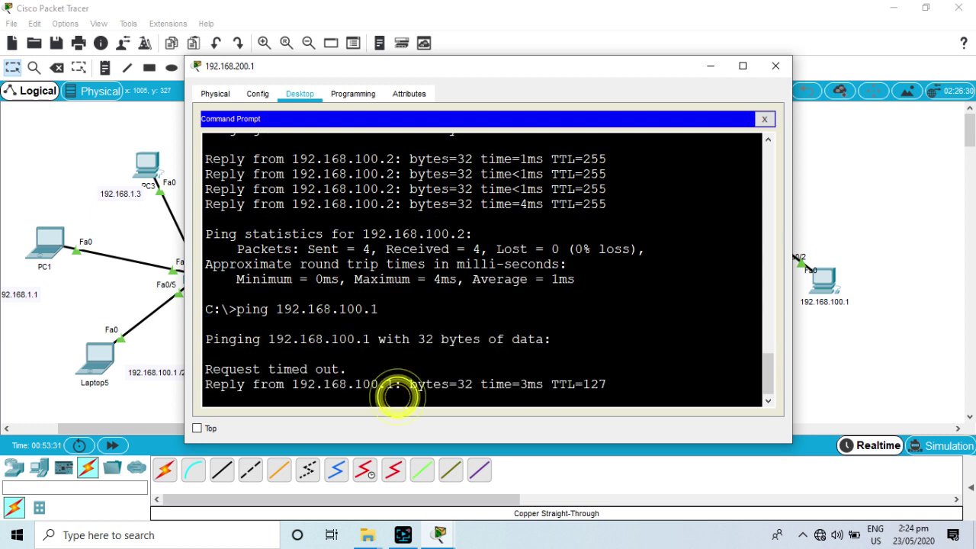
pyautogui.moveTo(381, 369); pyautogui.dragTo(344, 371)
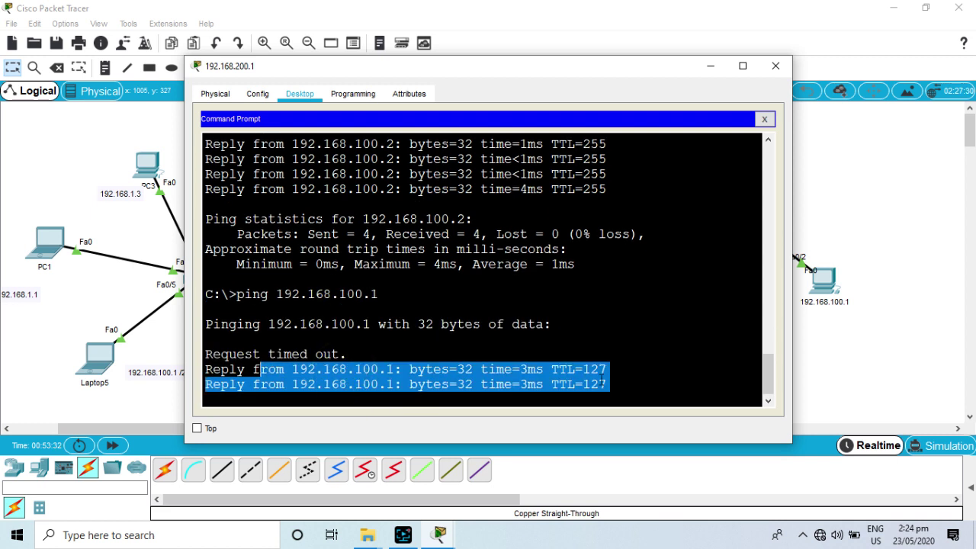
pyautogui.click(626, 374)
pyautogui.press('Up')
pyautogui.press('Return')
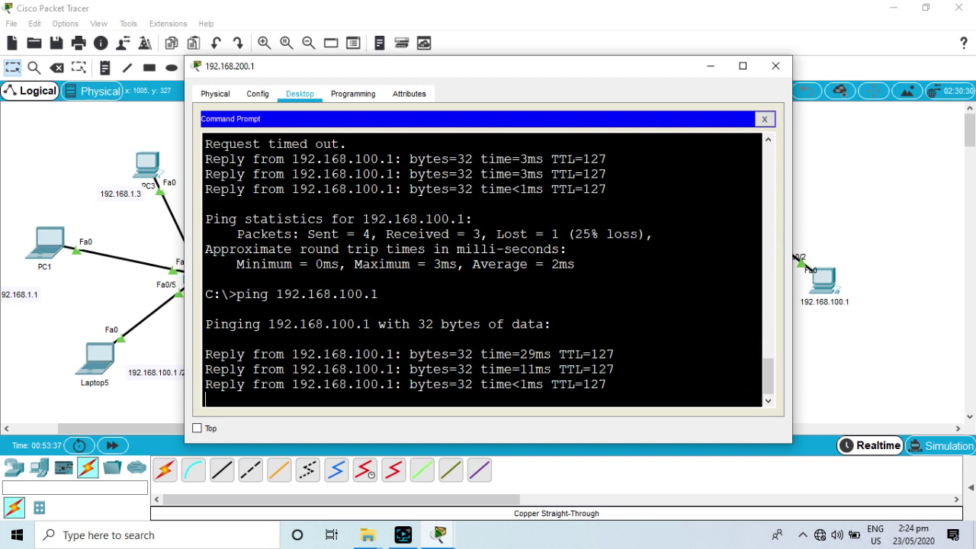
# Step: Close the 192.168.200.1 PC's window and look through the available end devices and router models
pyautogui.click(775, 67)
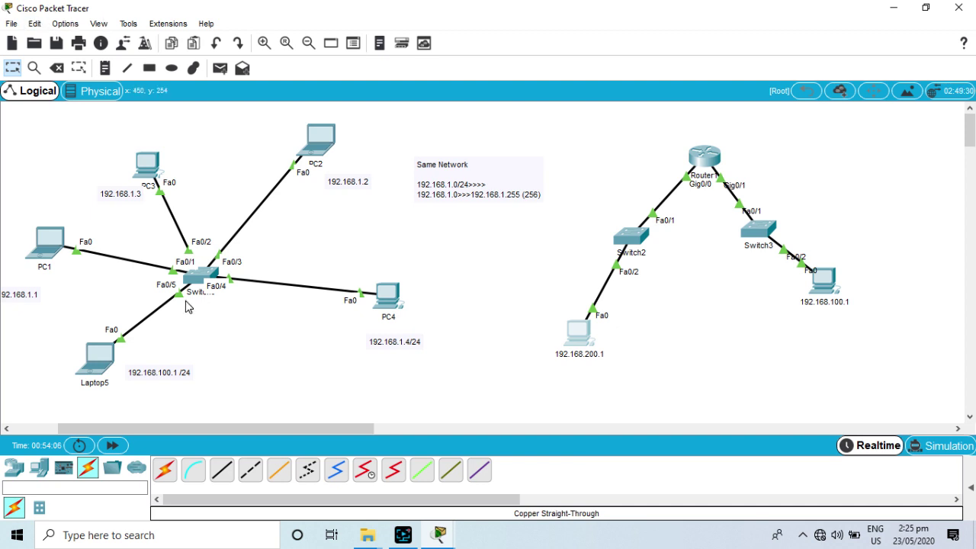
pyautogui.click(14, 468)
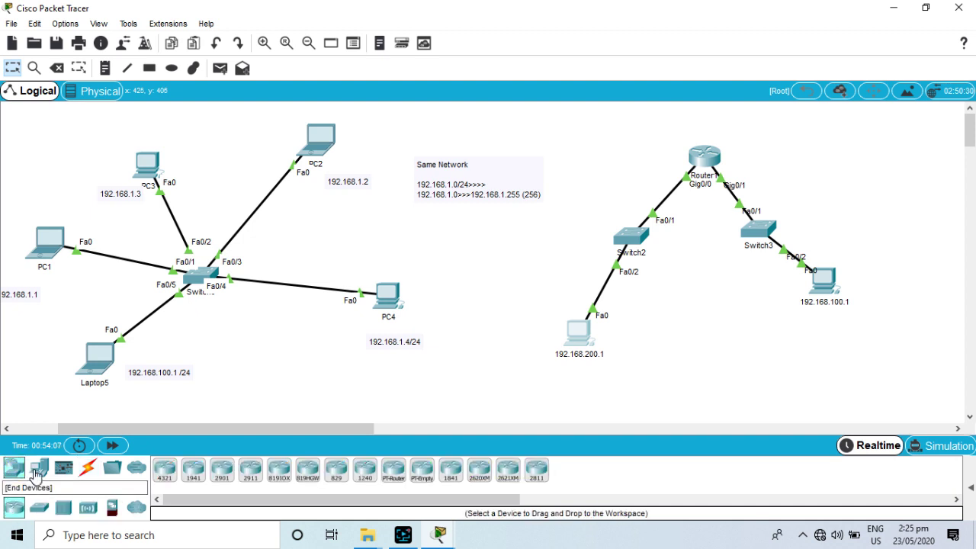
pyautogui.click(36, 474)
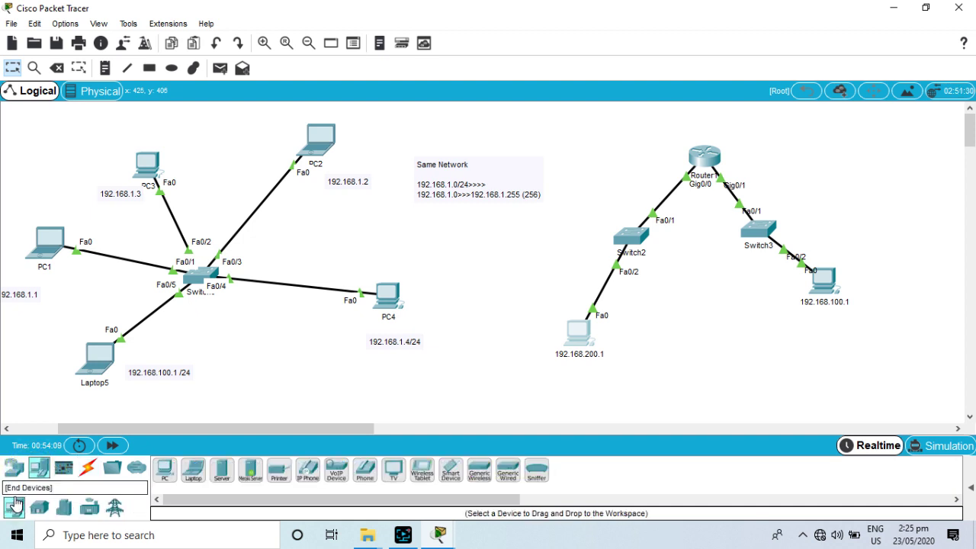
pyautogui.click(17, 469)
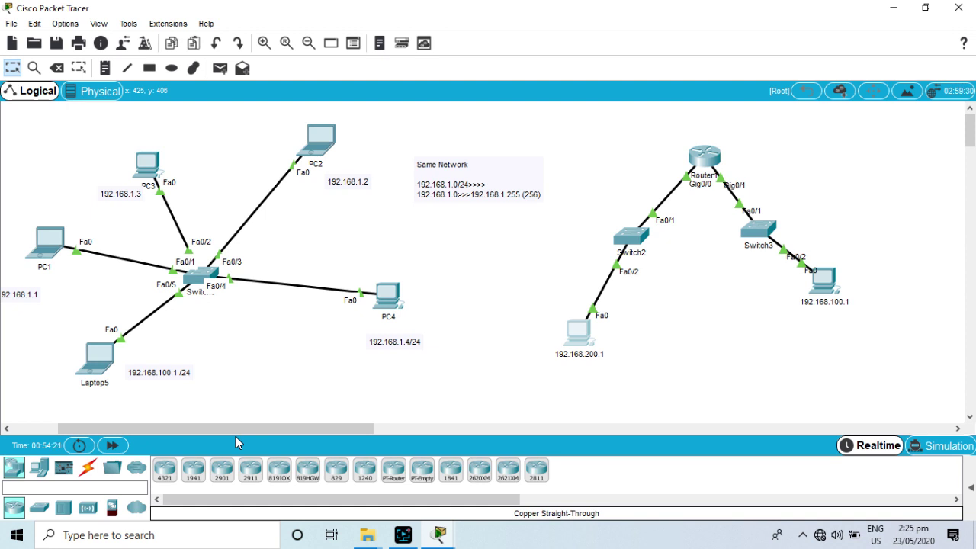
pyautogui.moveTo(230, 431)
pyautogui.mouseDown()
pyautogui.moveTo(281, 430)
pyautogui.moveTo(225, 429)
pyautogui.mouseUp()
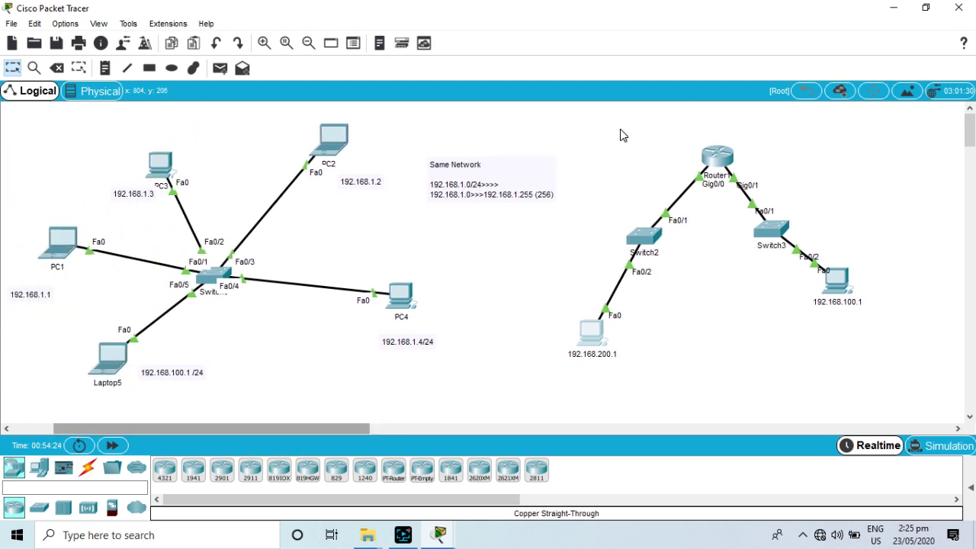
# Step: Minimize the current topology, open the TUM Campus Area Network Simulation from the desktop, and examine its layout around the core router
pyautogui.click(891, 7)
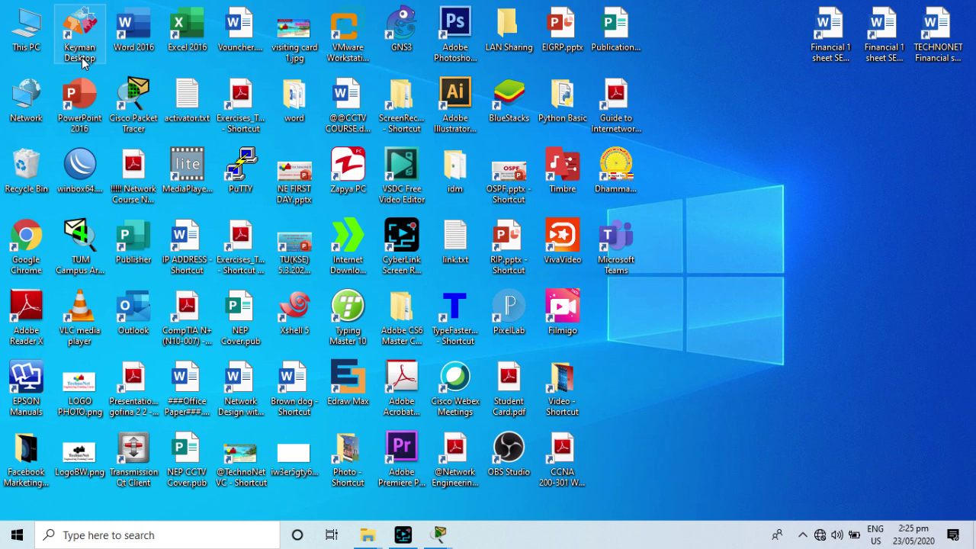
pyautogui.click(77, 237)
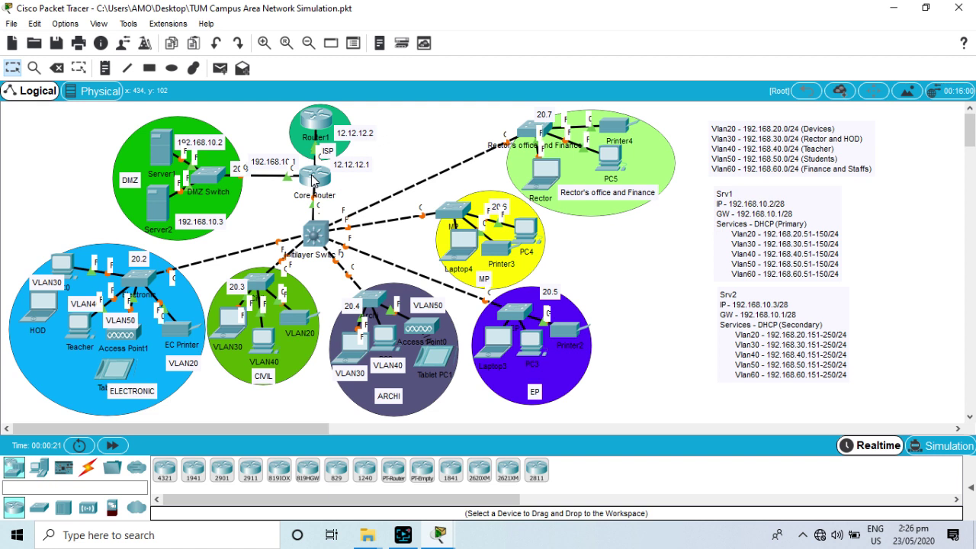
pyautogui.moveTo(312, 178)
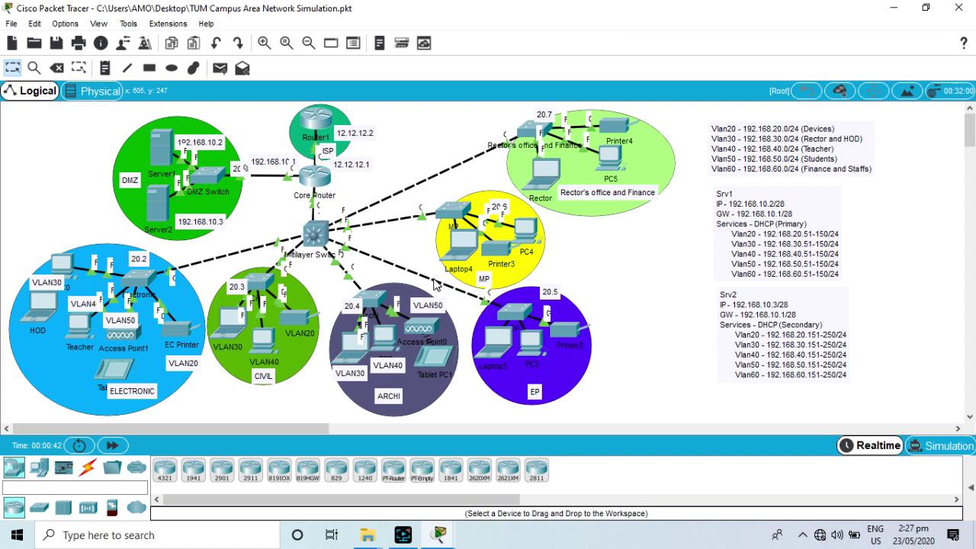
# Step: Minimize the campus network simulation and return to the Packet Tracer window with the switch and router practice topologies
pyautogui.click(900, 8)
pyautogui.moveTo(439, 532)
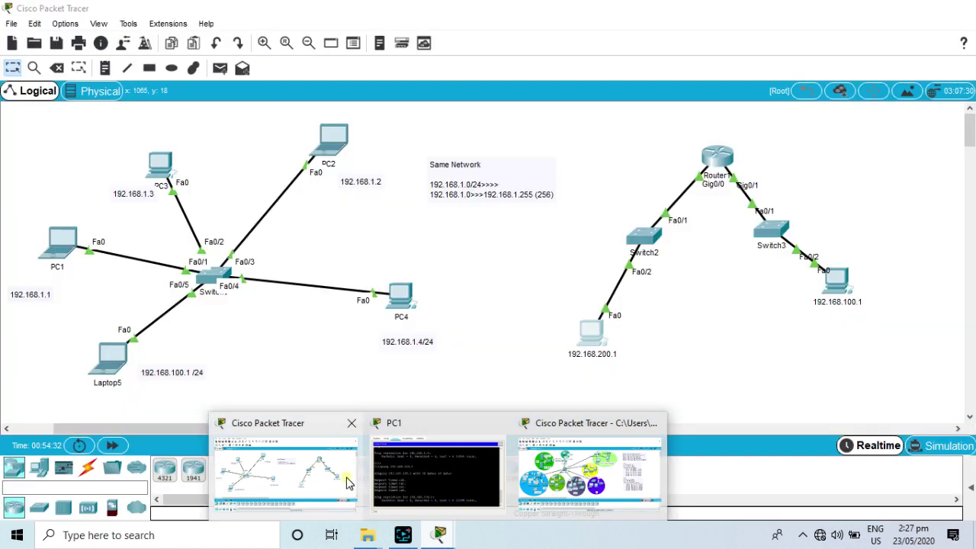
pyautogui.click(347, 482)
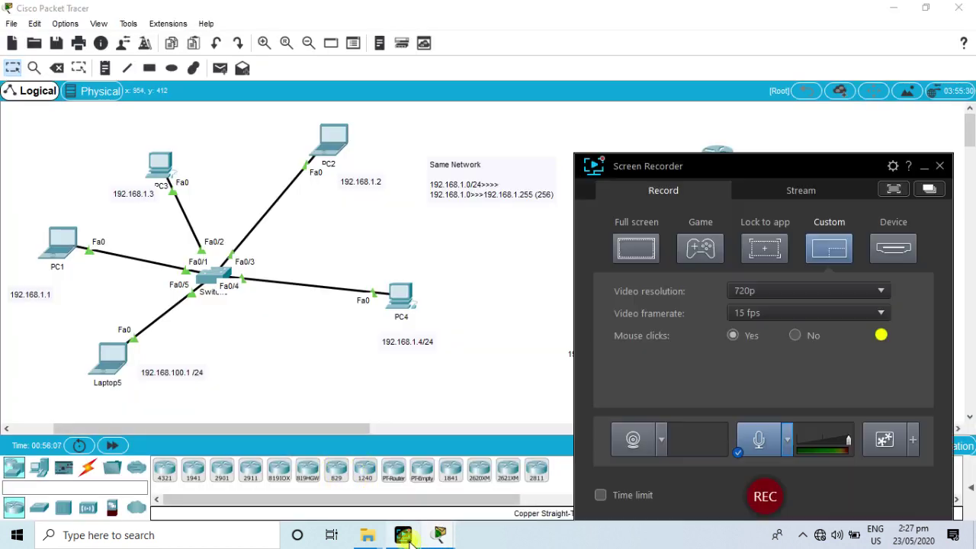